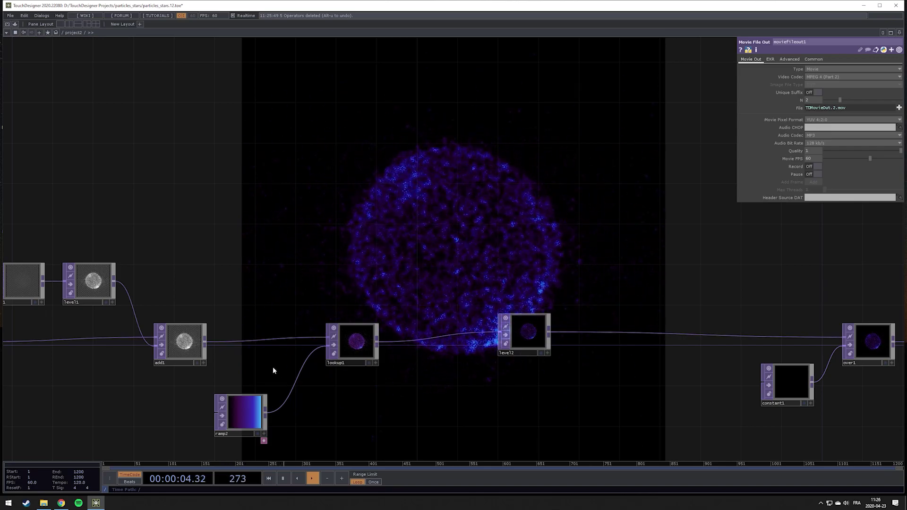
- Switch to Chrome, play and pause the Rolling Pin reference video on Instagram, and return to TouchDesigner
click(65, 504)
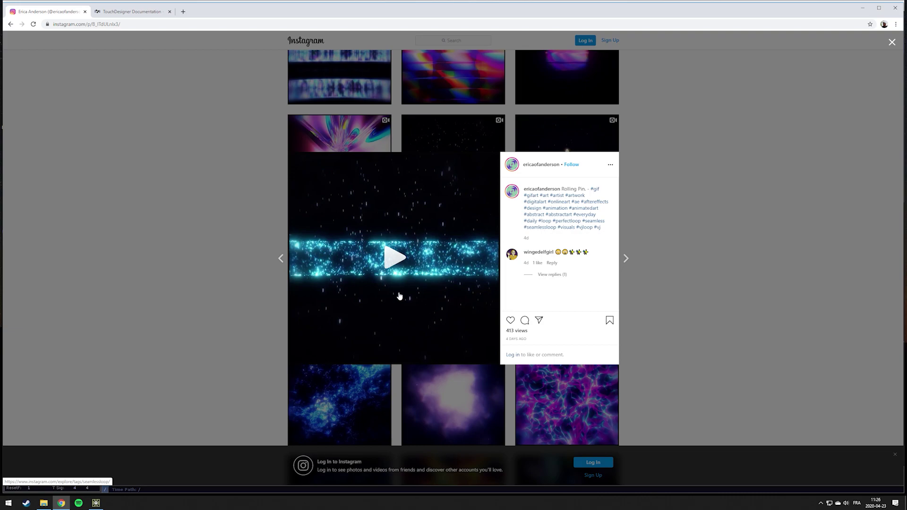
click(396, 259)
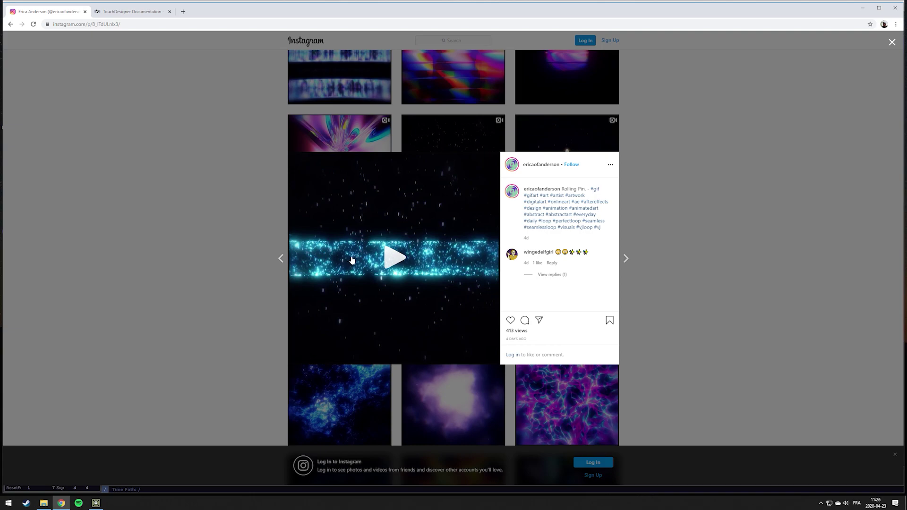
click(384, 259)
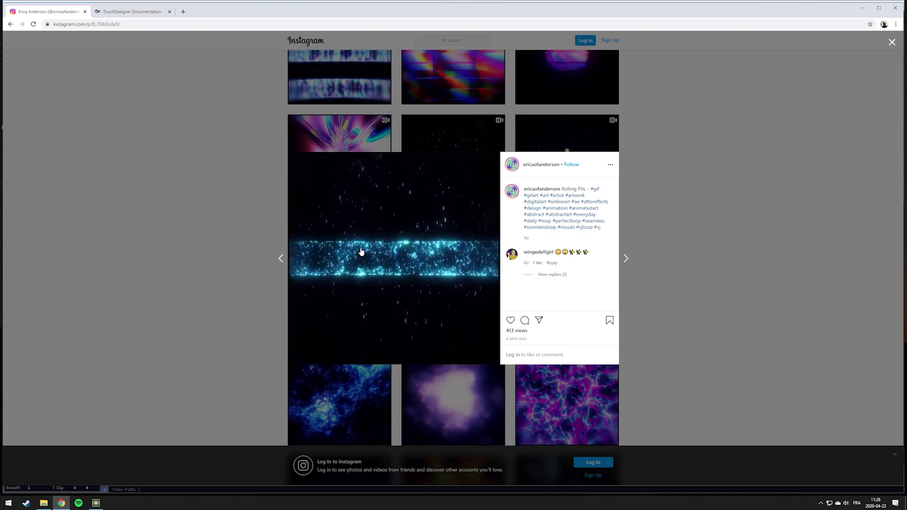
click(406, 271)
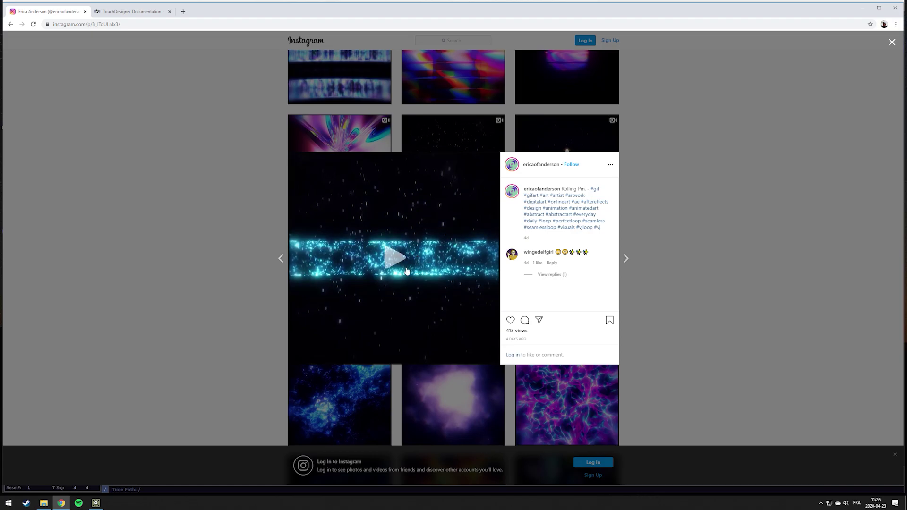
click(96, 504)
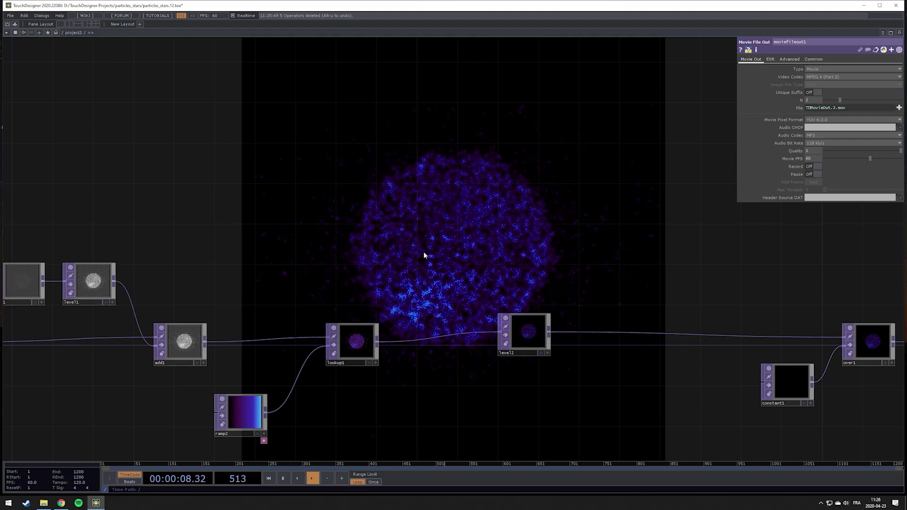
- Leave the finished project2 network and enter the empty project3 container
scroll(423, 251, down, 4)
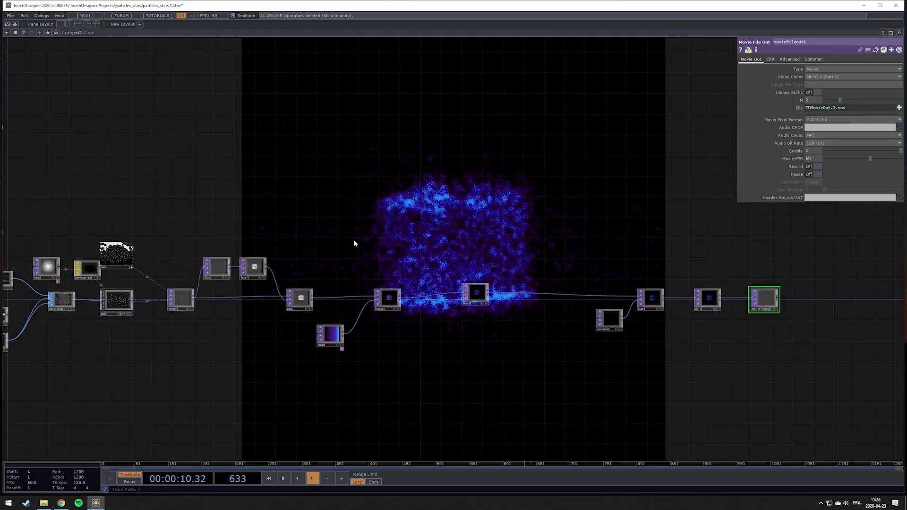
drag(346, 239, 264, 299)
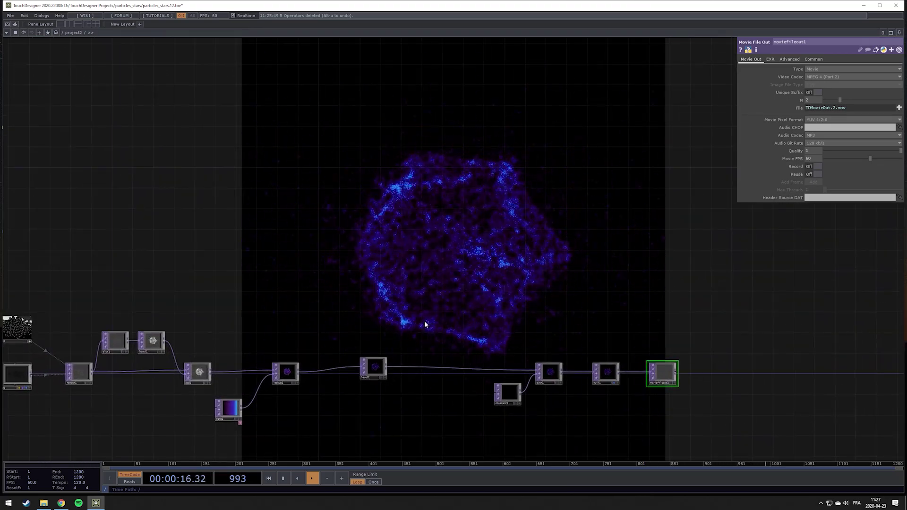
scroll(396, 322, down, 4)
scroll(398, 323, down, 8)
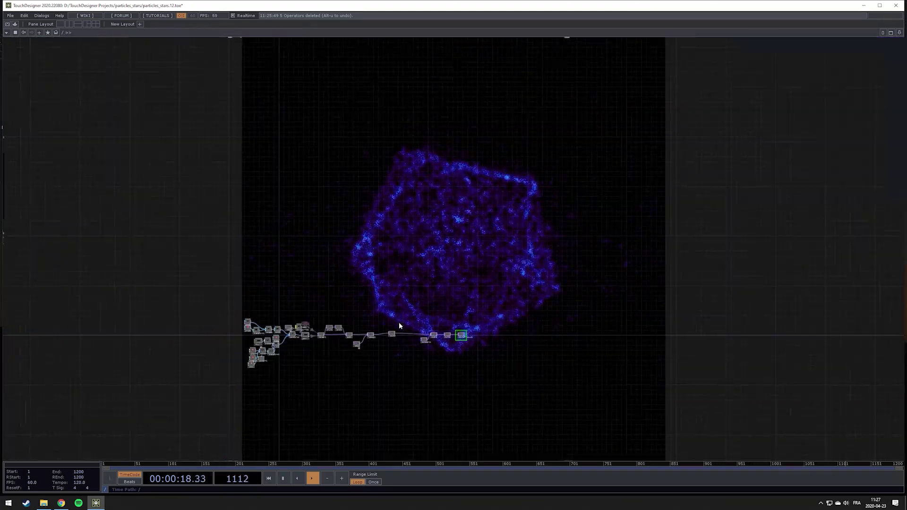
scroll(394, 378, up, 8)
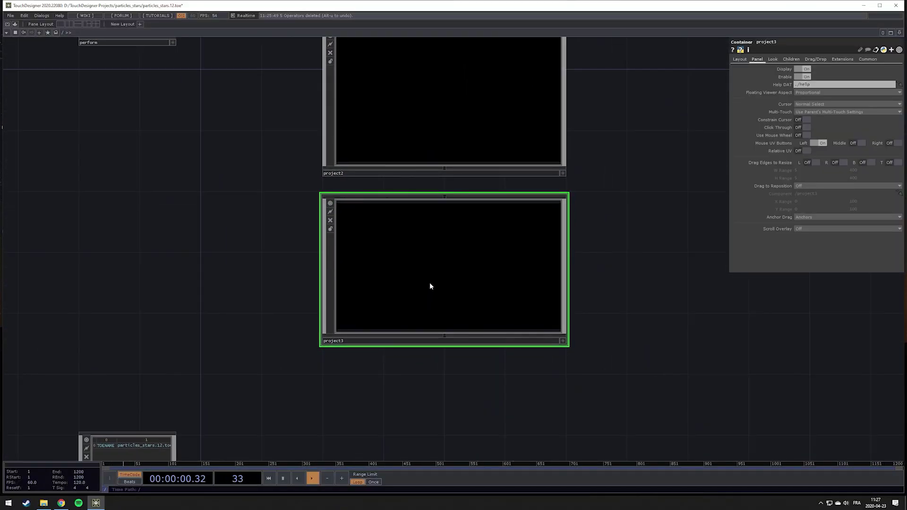
drag(332, 227, 315, 321)
- Add a Sphere SOP to the empty project3 network
key(Tab)
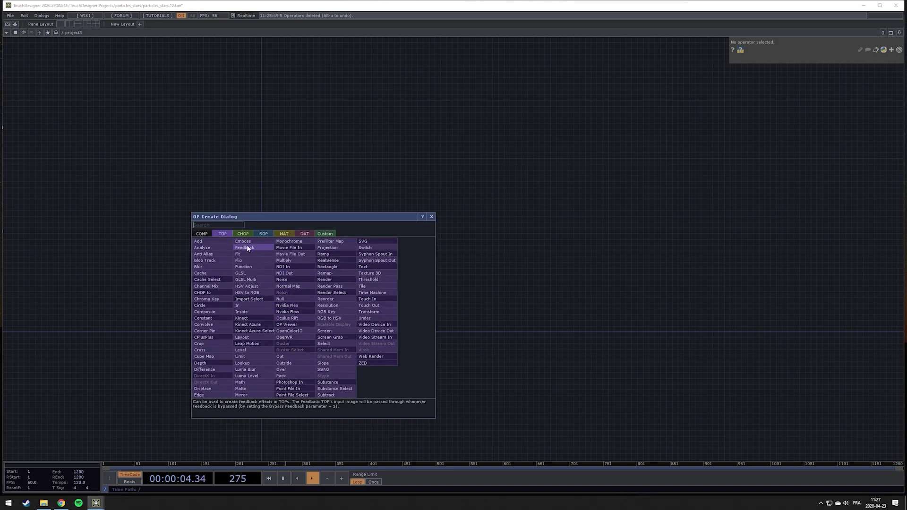
click(261, 234)
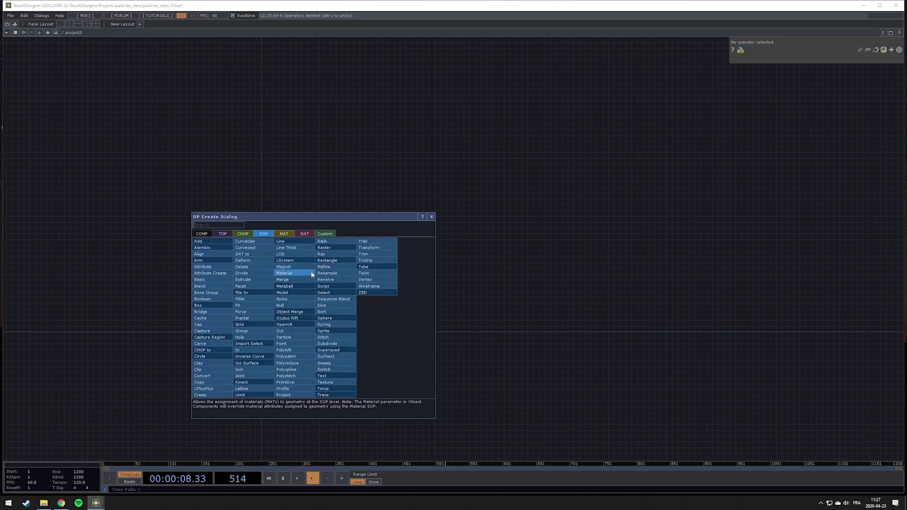
click(336, 318)
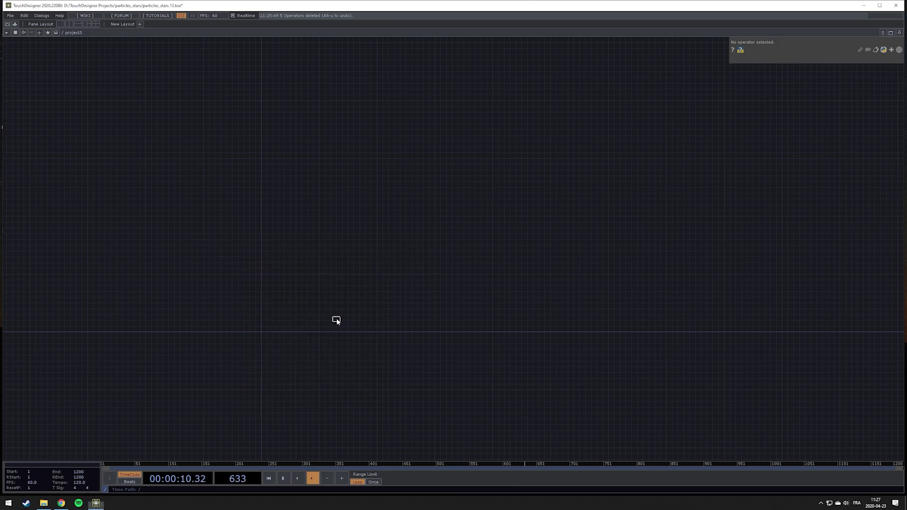
click(280, 266)
scroll(279, 265, up, 3)
scroll(280, 265, up, 4)
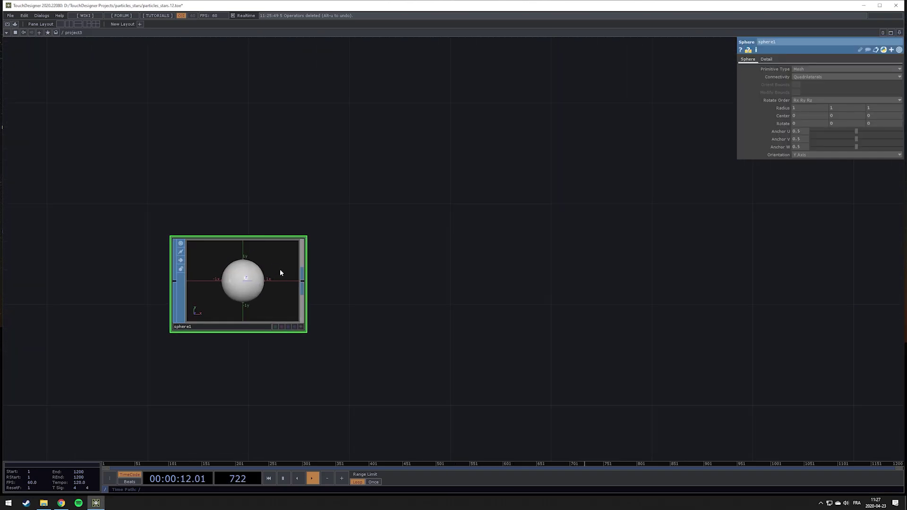
- Append a Null SOP to the sphere's output, leaving a wide gap between the two nodes
right_click(303, 288)
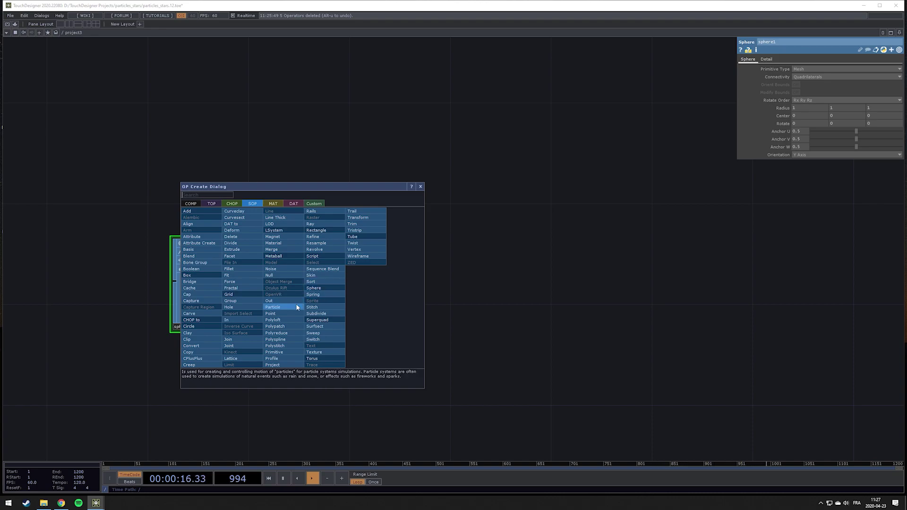
click(285, 275)
click(715, 307)
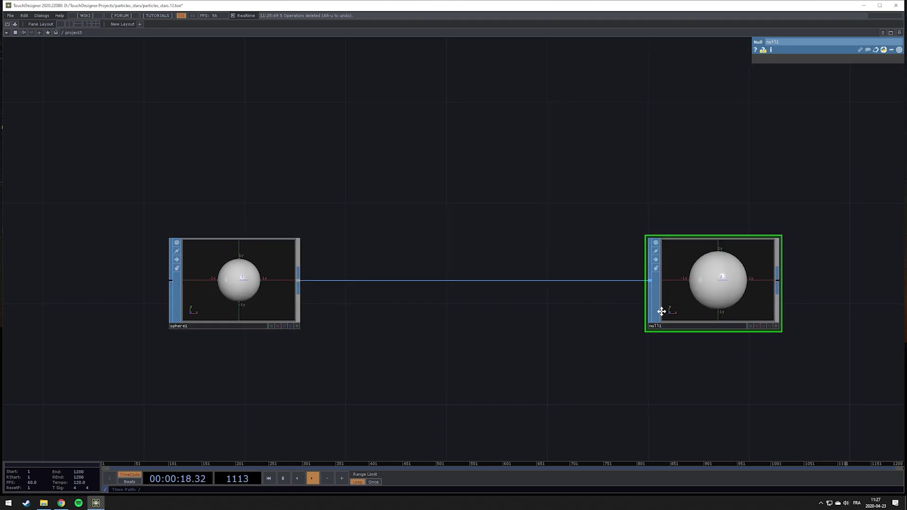
- Append a Particle SOP to the output of the sphere's Null SOP
drag(817, 292, 326, 284)
click(287, 273)
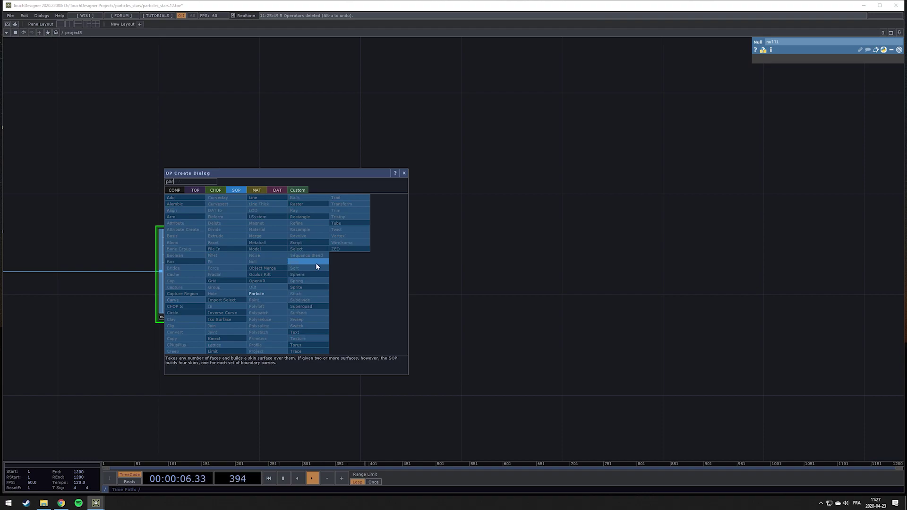
click(257, 304)
click(451, 339)
- Append a Geometry COMP to the Particle SOP's output
drag(585, 325, 422, 307)
click(375, 310)
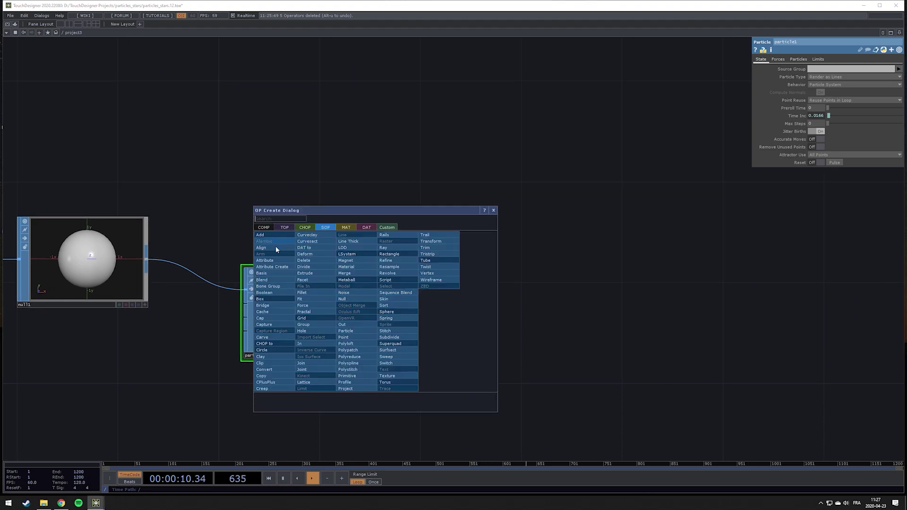
click(263, 228)
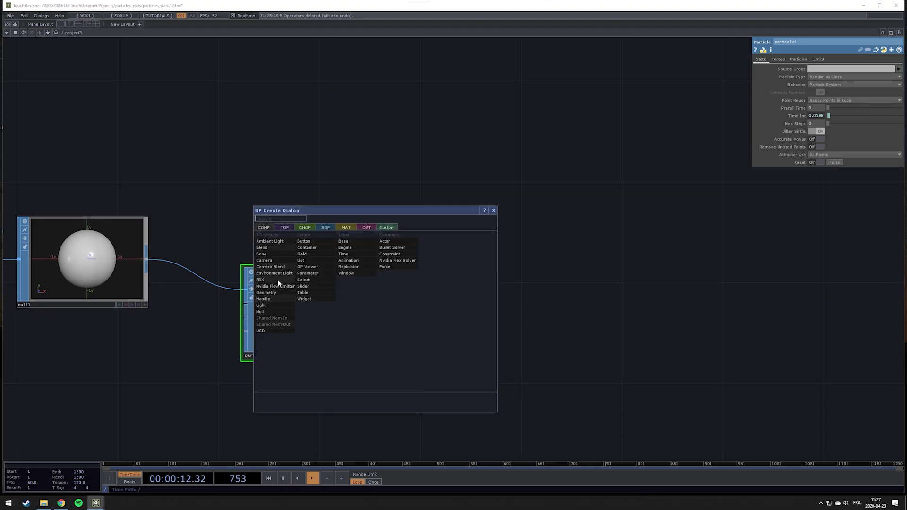
click(274, 292)
click(598, 307)
- Add a Camera COMP directly above the Geometry COMP
key(Tab)
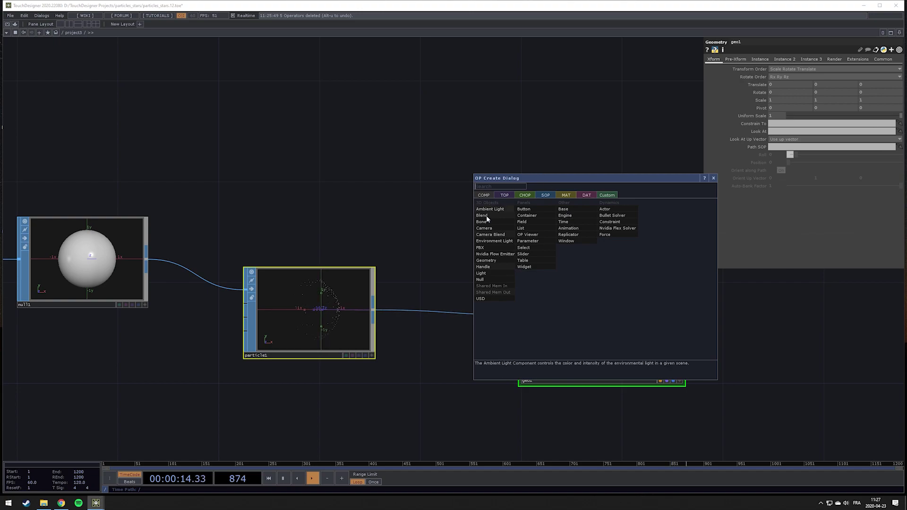
click(490, 230)
click(598, 178)
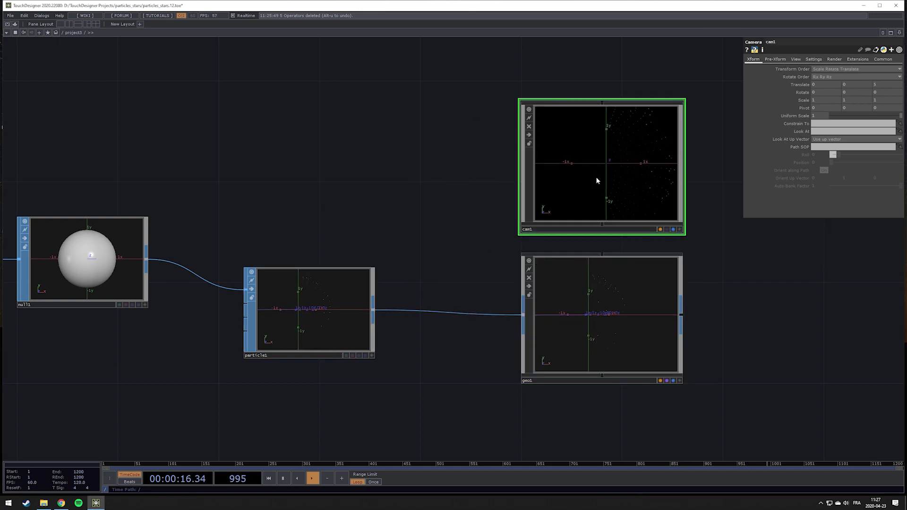
- Add a Render TOP beside the camera and geometry and set its resolution to 1280 by 1280
drag(704, 344, 200, 312)
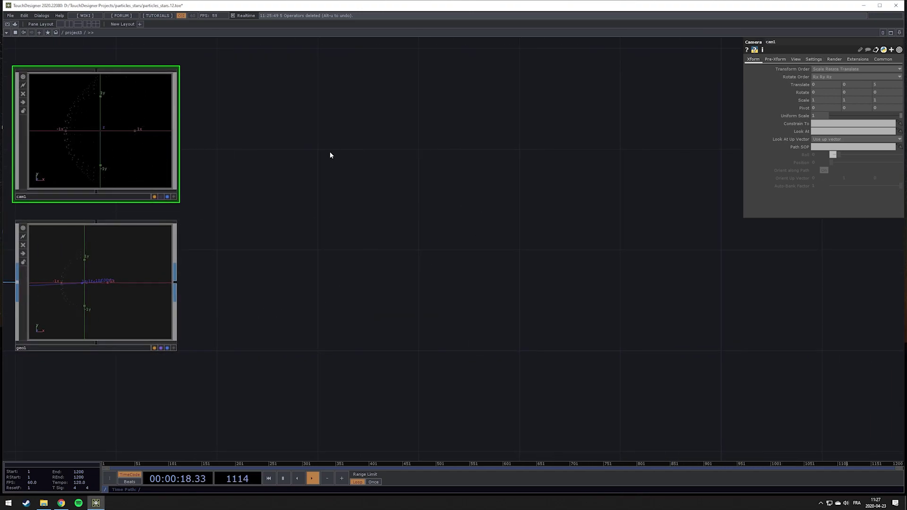
drag(147, 188, 293, 213)
scroll(378, 268, down, 3)
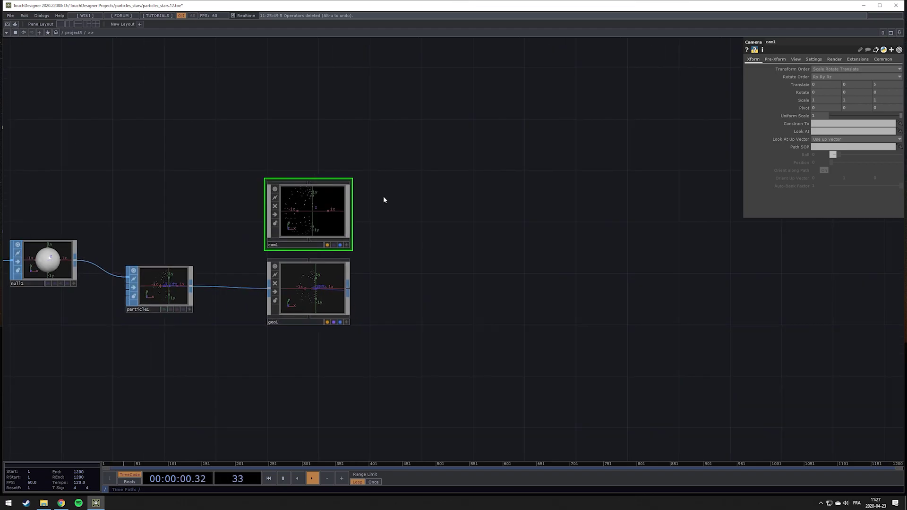
drag(415, 273, 333, 266)
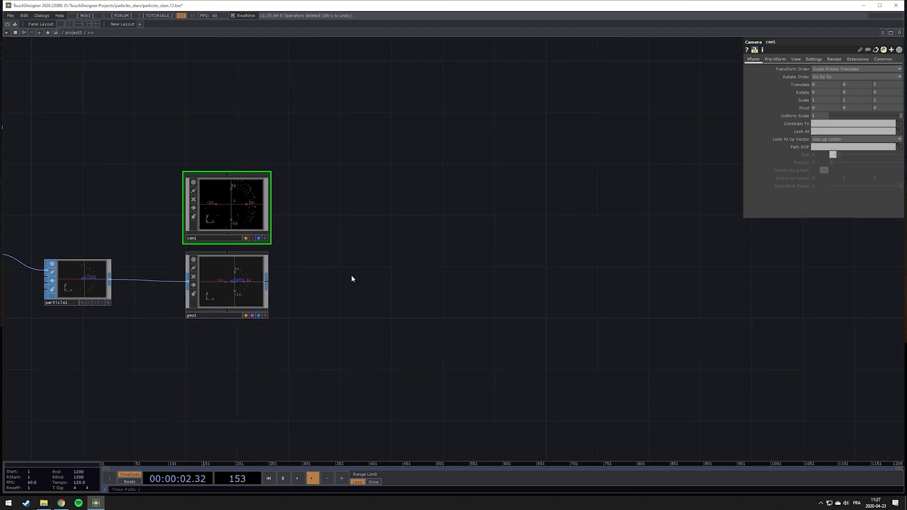
key(Tab)
click(260, 194)
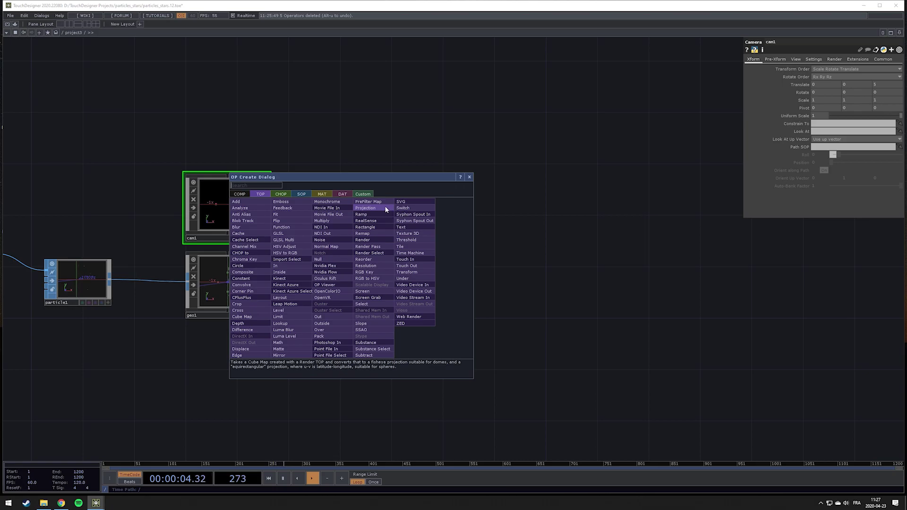
click(371, 240)
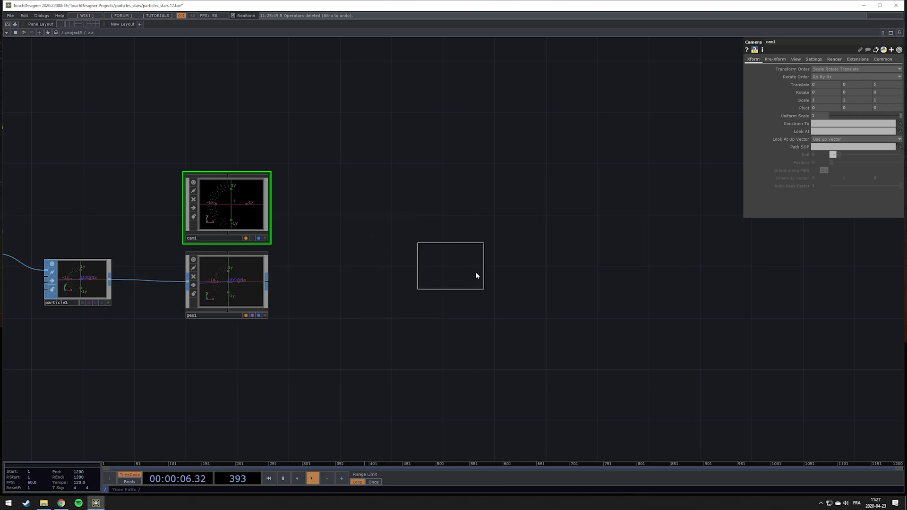
click(359, 283)
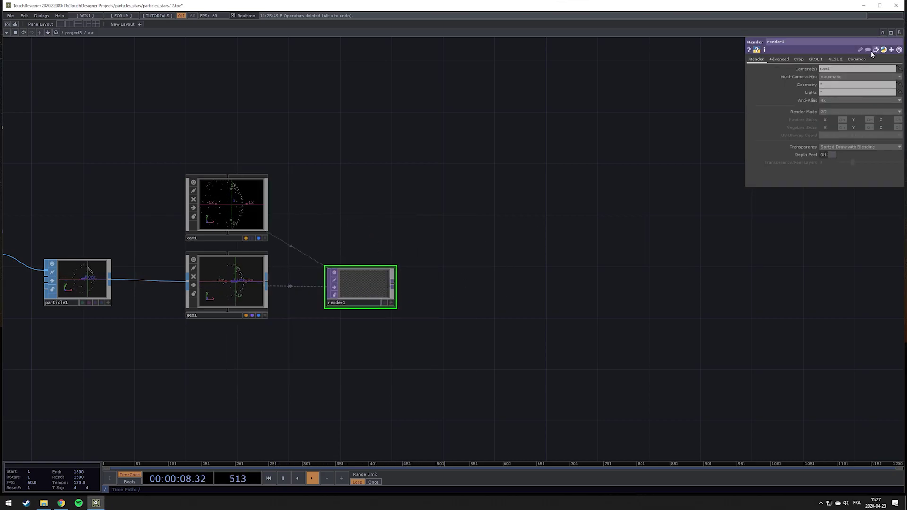
click(857, 59)
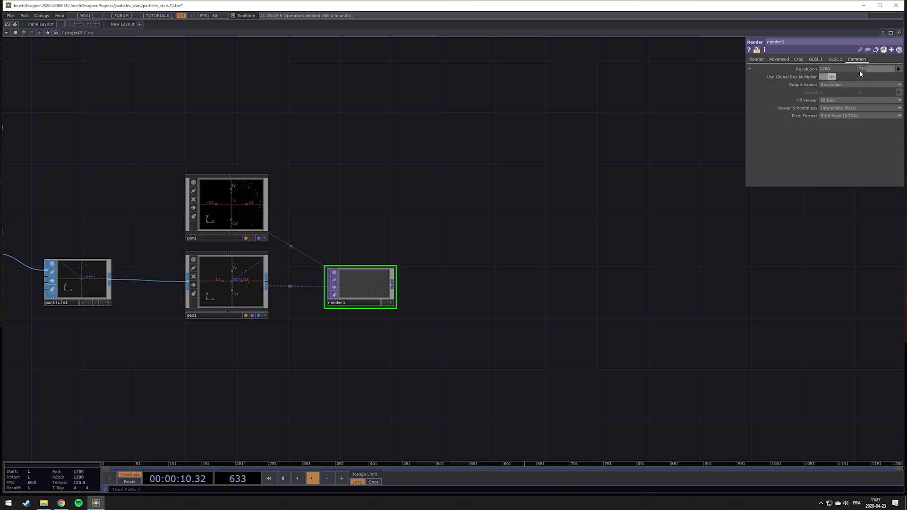
key(Return)
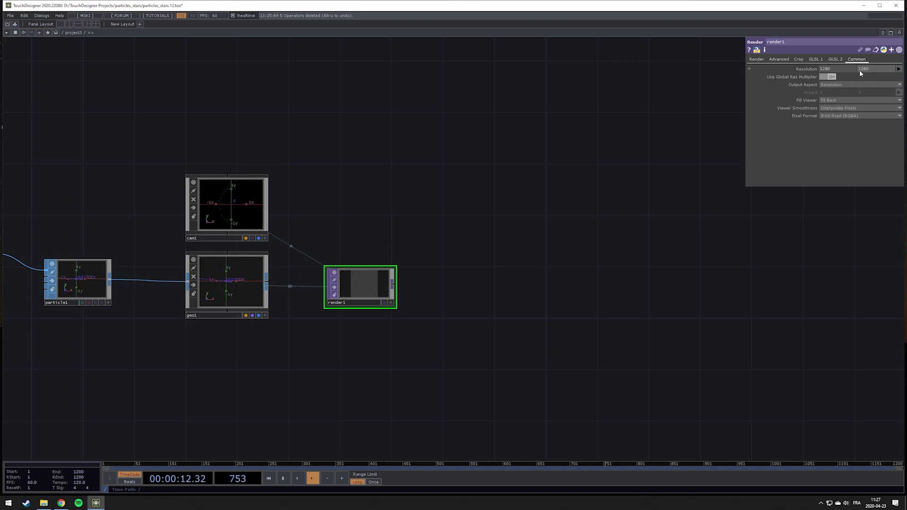
- Append a Null TOP far downstream of the Render TOP and display its image as the network background
right_click(394, 289)
text(nu)
click(379, 269)
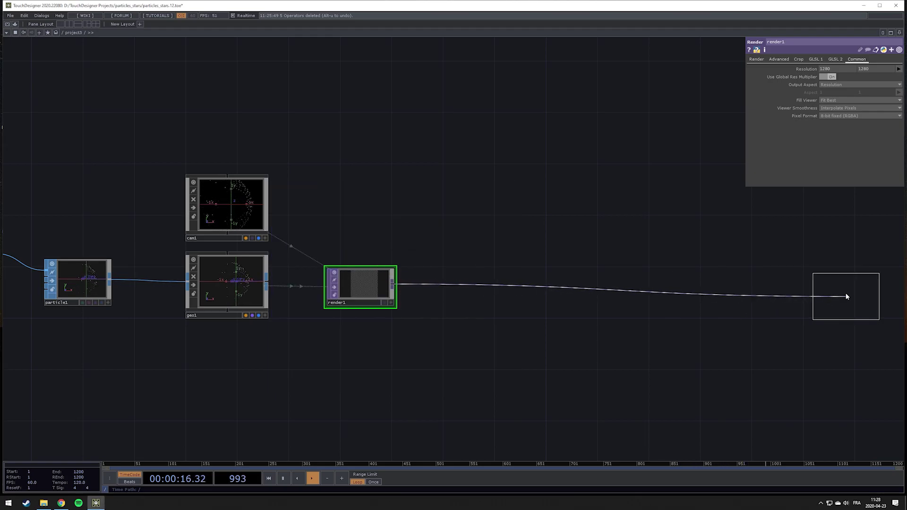
click(856, 295)
click(860, 303)
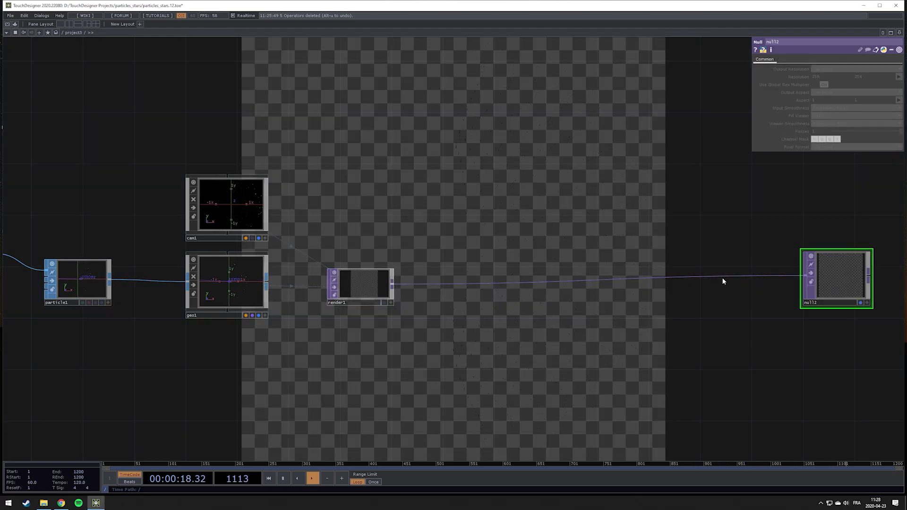
- Insert an Over TOP into the wire between the Render TOP and the Null TOP
right_click(721, 277)
click(735, 270)
text(over)
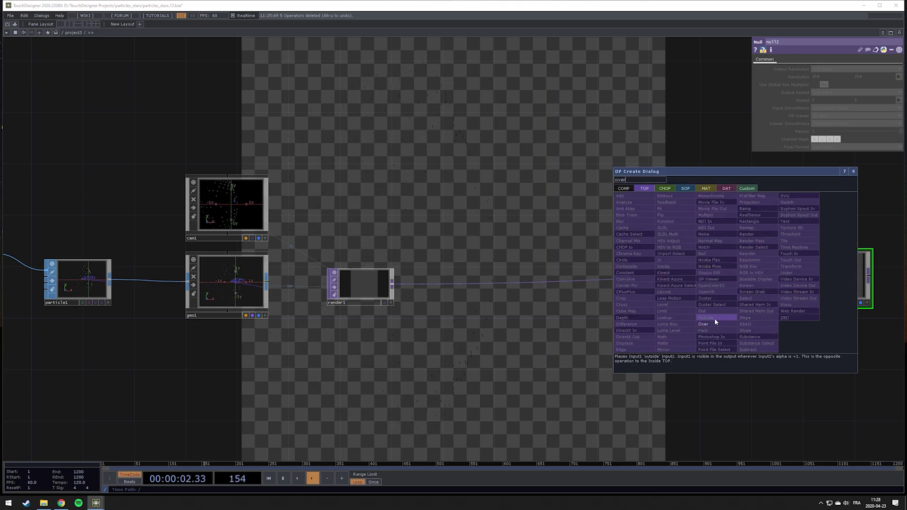
click(706, 324)
click(742, 284)
- Add a Constant TOP below the wire and connect it to the Over TOP's second input
key(Tab)
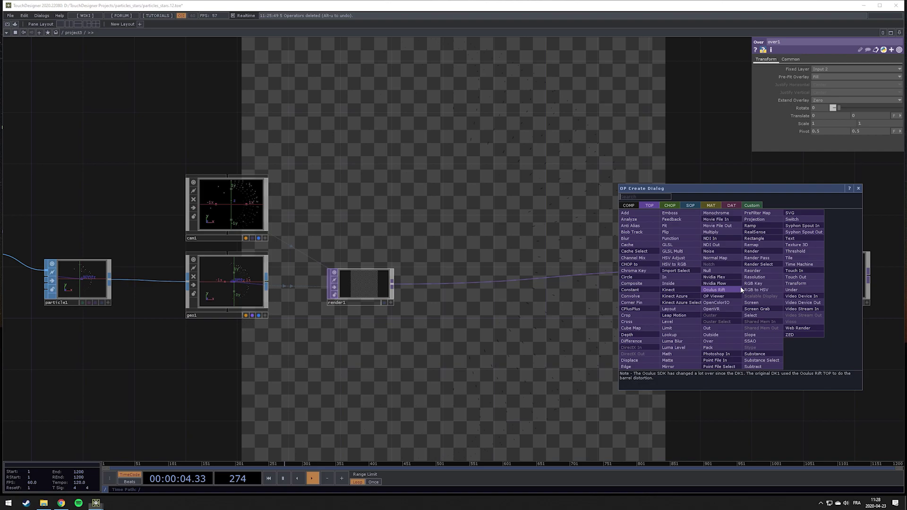
text(c)
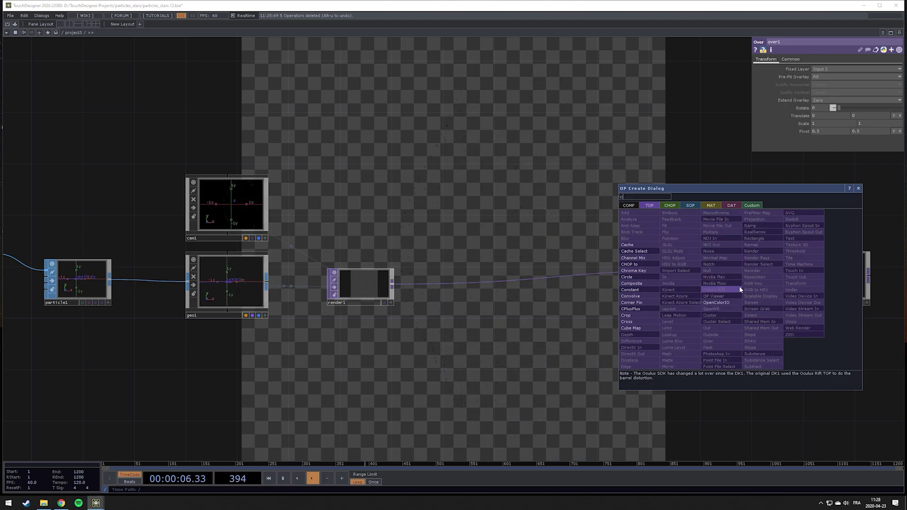
text(on)
key(Return)
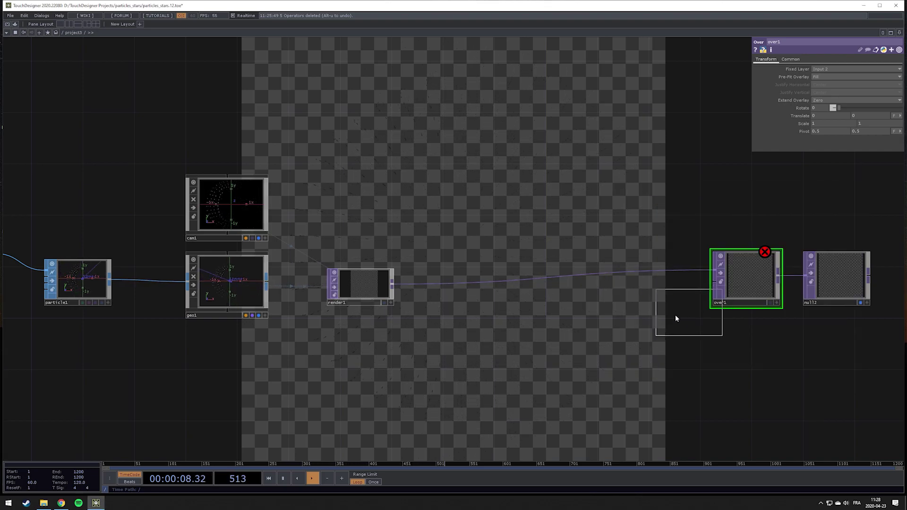
click(706, 307)
click(716, 280)
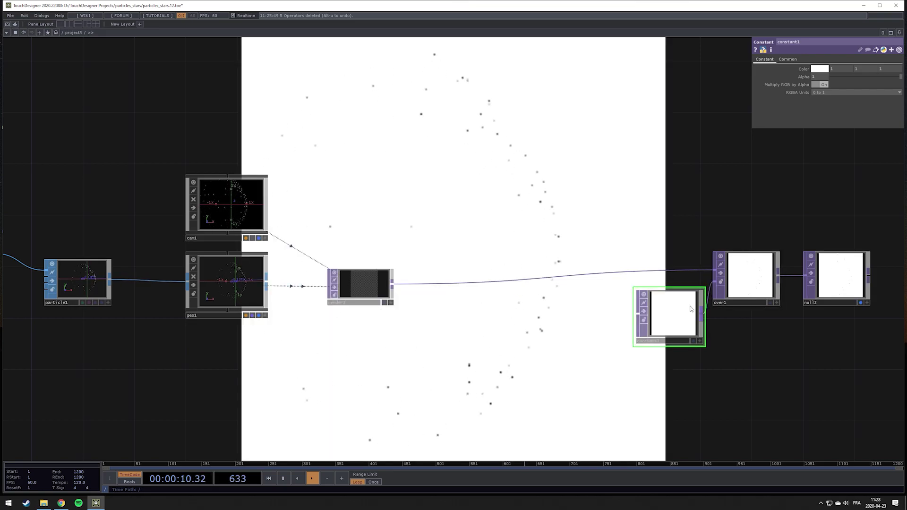
- Darken the Constant TOP's color to near-black and set the Over TOP's Fixed Layer to Input 1
click(822, 73)
drag(868, 86, 766, 85)
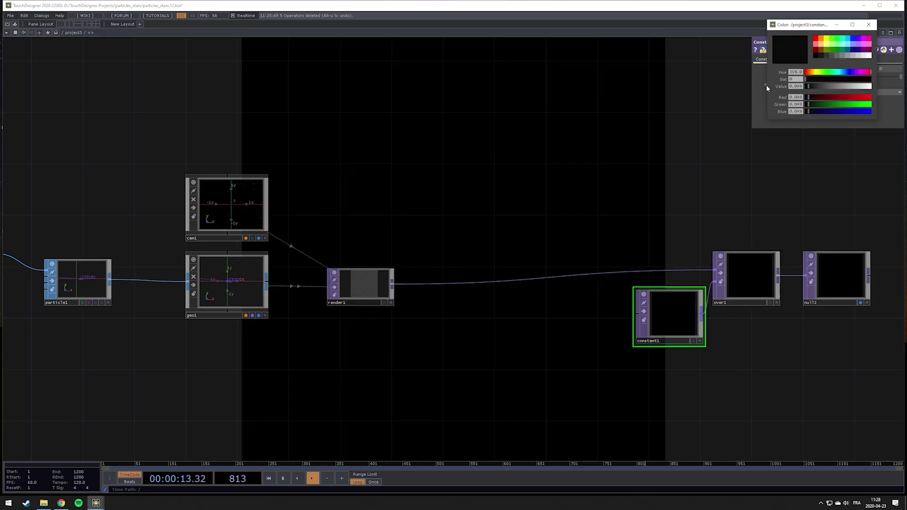
click(868, 26)
click(756, 272)
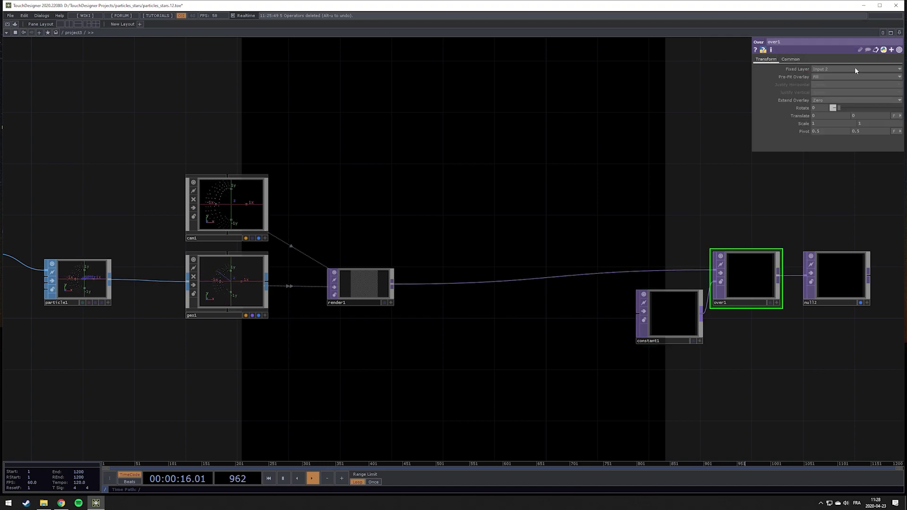
click(826, 73)
- Set the Particle SOP's Particle Type to Render as Point Sprites
drag(542, 170, 741, 247)
drag(642, 253, 727, 247)
drag(496, 291, 516, 318)
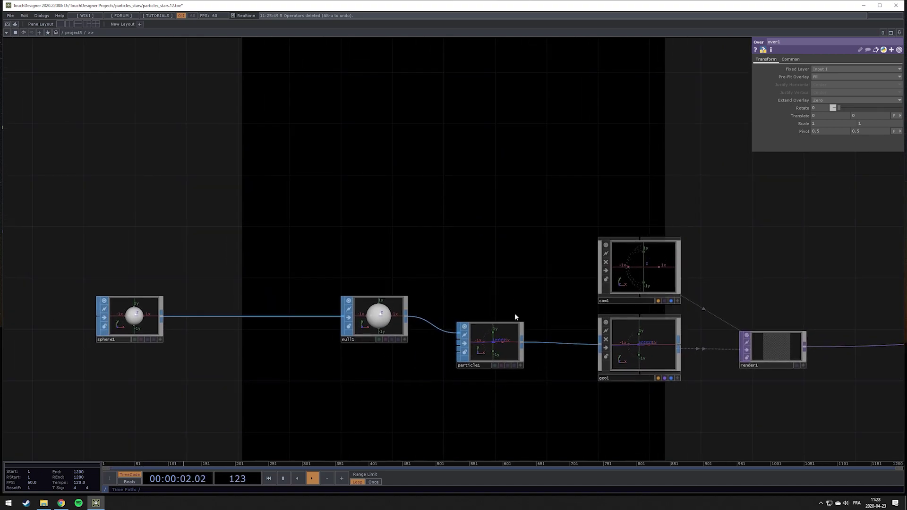
click(502, 352)
scroll(493, 349, up, 5)
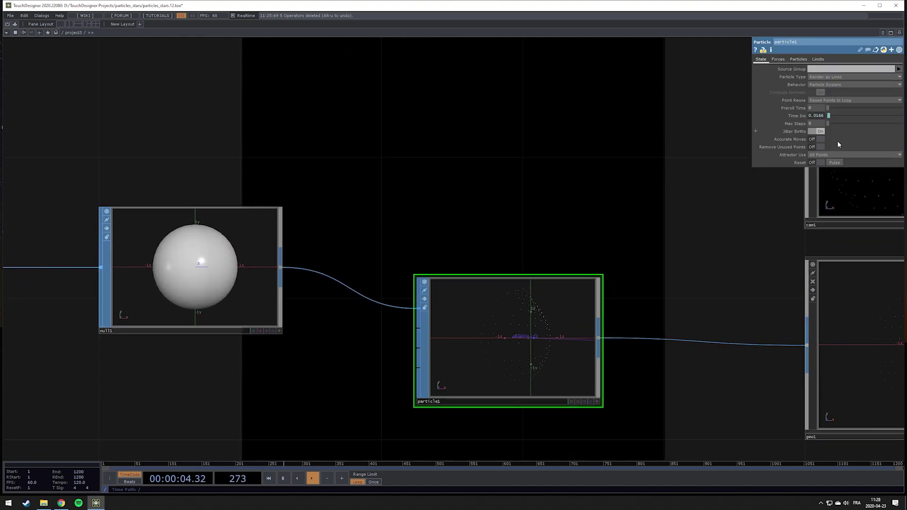
click(828, 77)
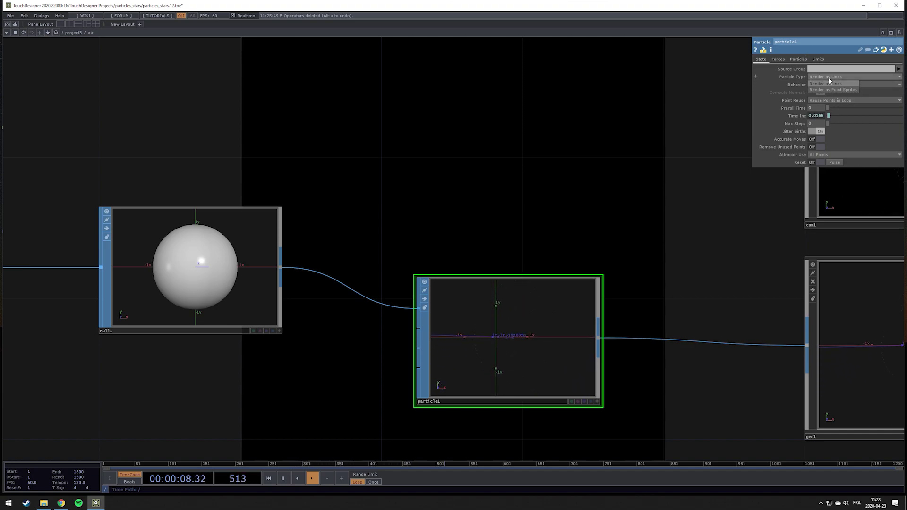
click(832, 89)
- Add a Point Sprite MAT above the particle-to-geometry wire and assign it as the Geometry COMP's Material
drag(656, 183, 424, 217)
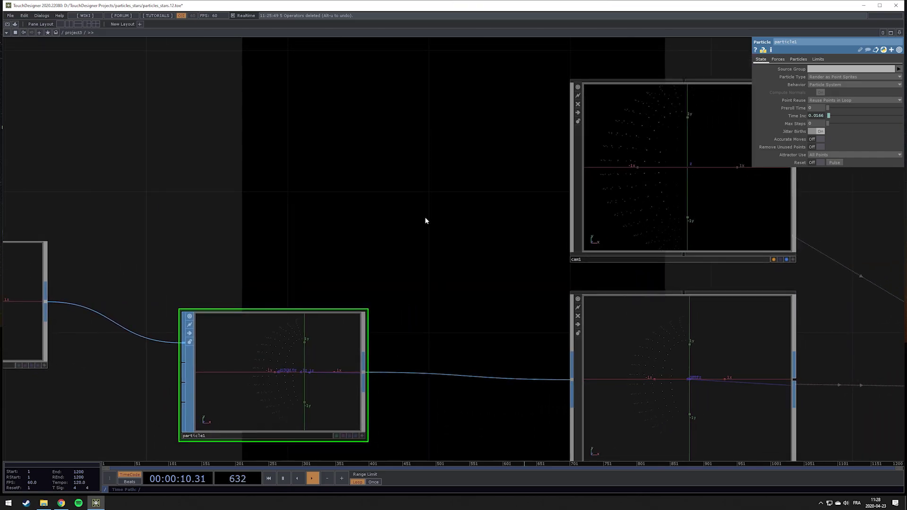
key(Tab)
click(396, 136)
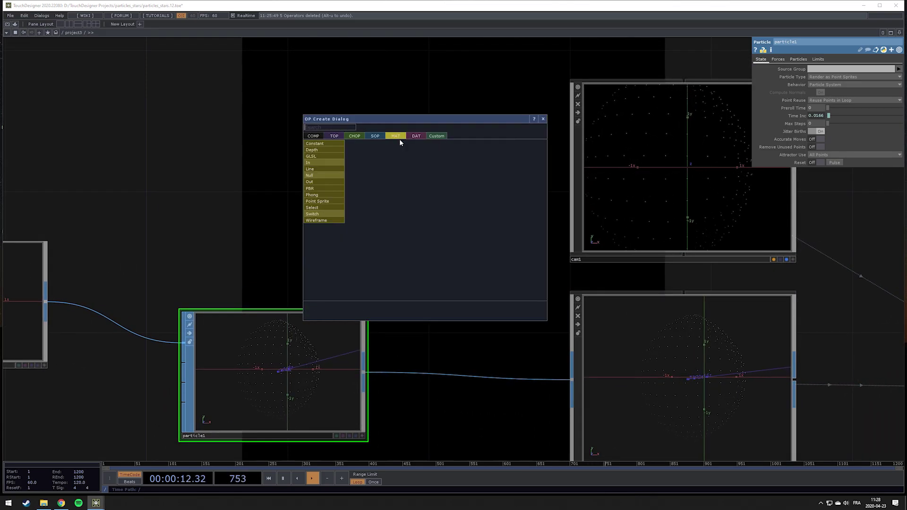
click(331, 201)
click(427, 207)
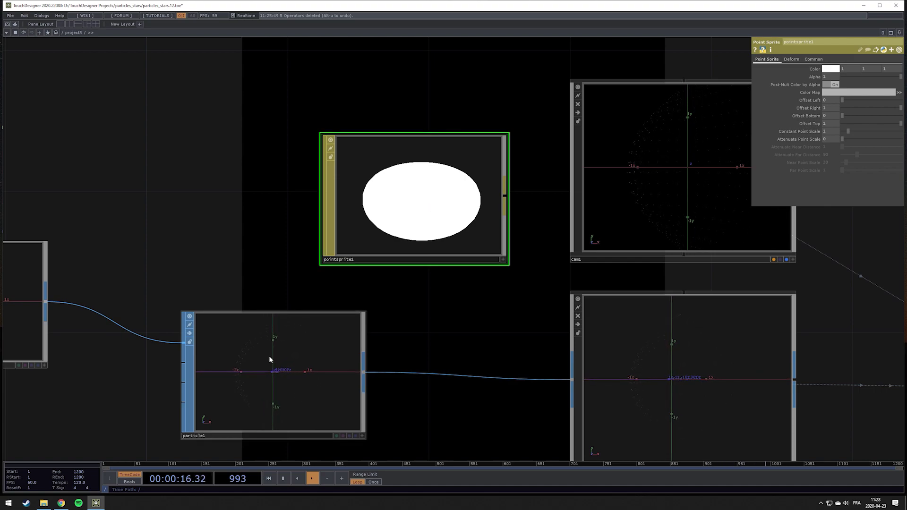
drag(391, 248, 674, 366)
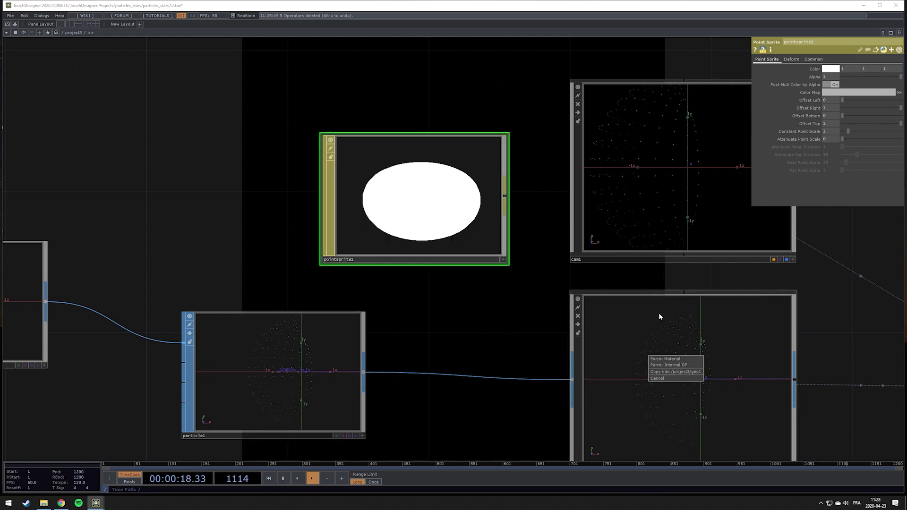
click(671, 358)
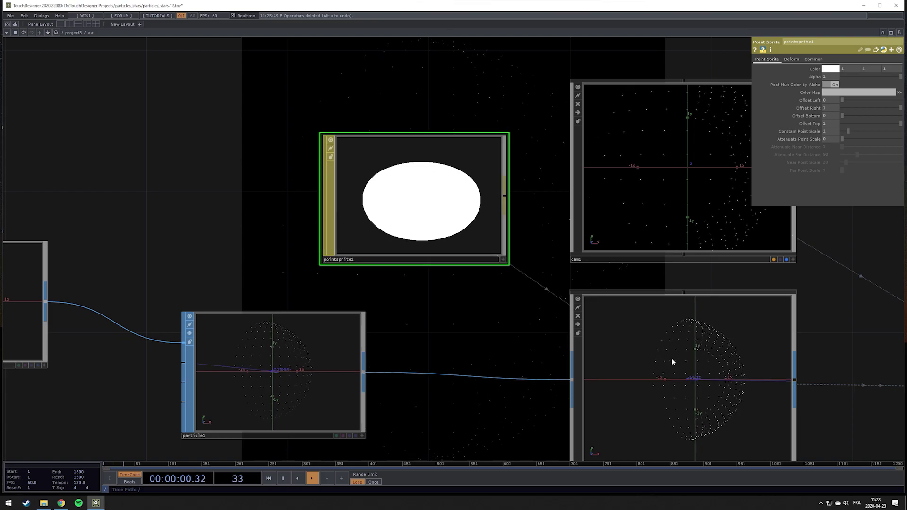
- Raise the Point Sprite MAT's Constant Point Scale to 7.87
scroll(573, 331, down, 2)
drag(492, 285, 620, 269)
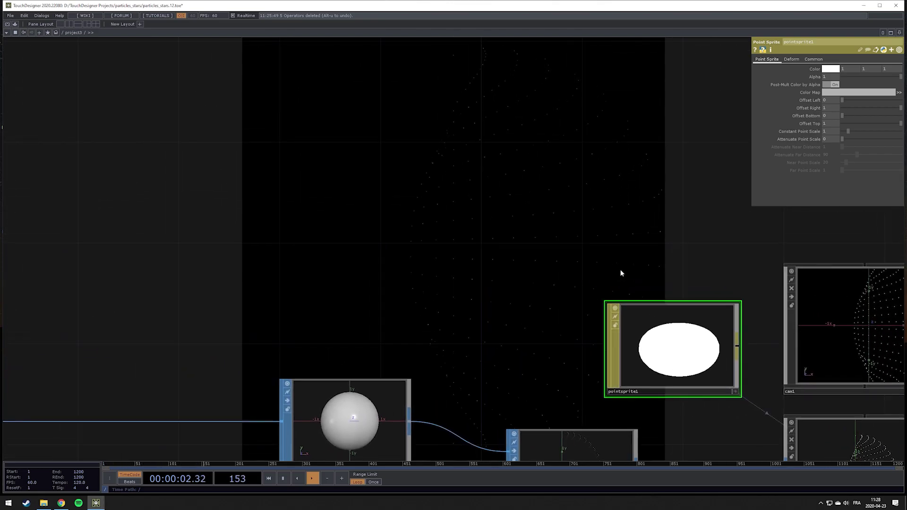
drag(652, 239, 511, 207)
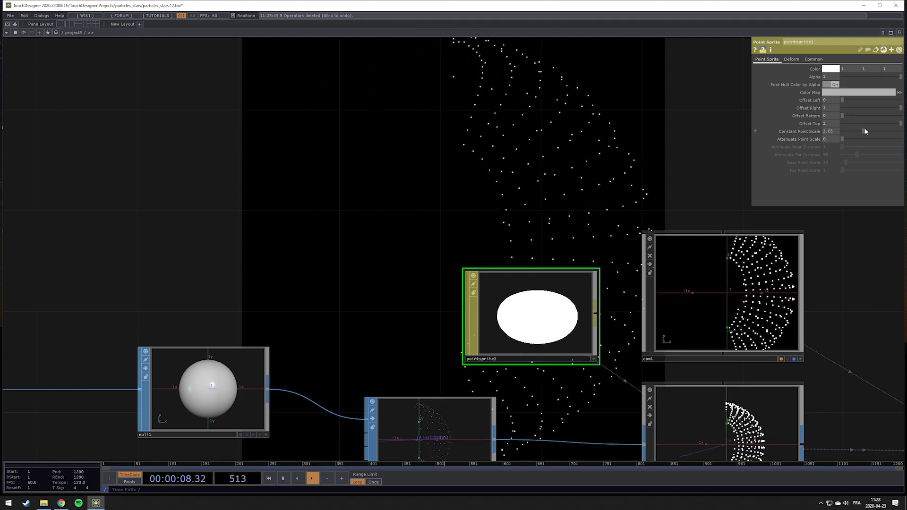
drag(874, 131, 888, 132)
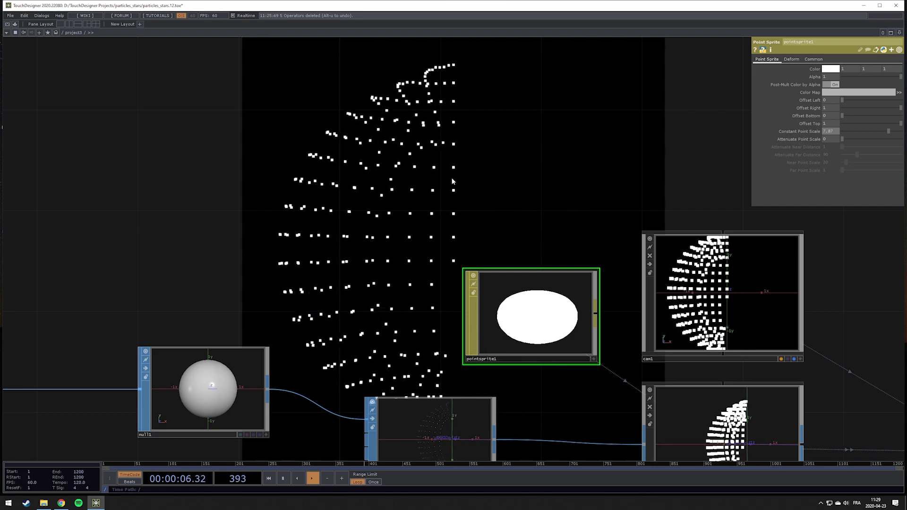
- Add a Ramp TOP beside the Point Sprite MAT, above the sphere's Null SOP
key(Tab)
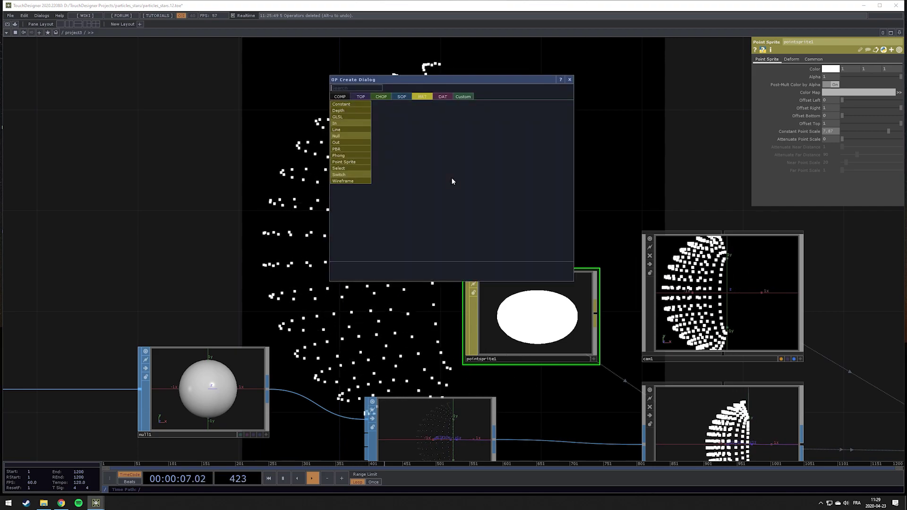
click(361, 98)
click(483, 117)
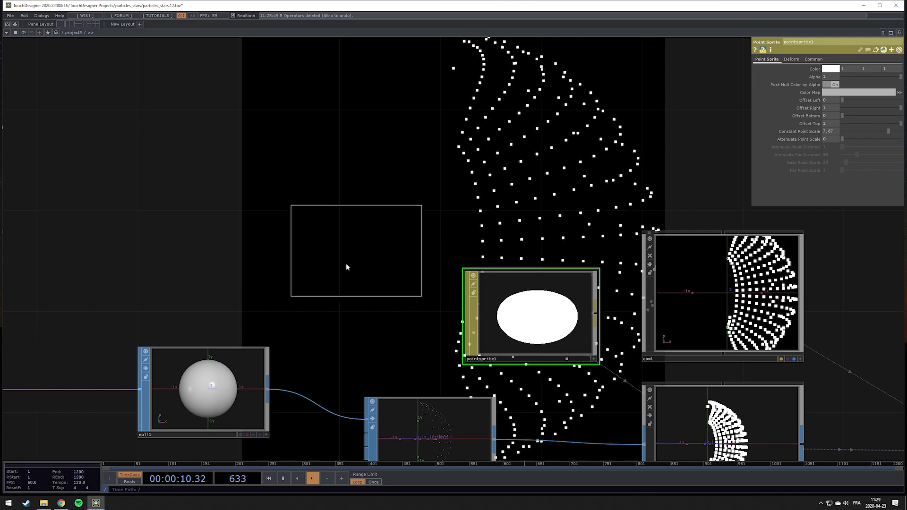
click(331, 263)
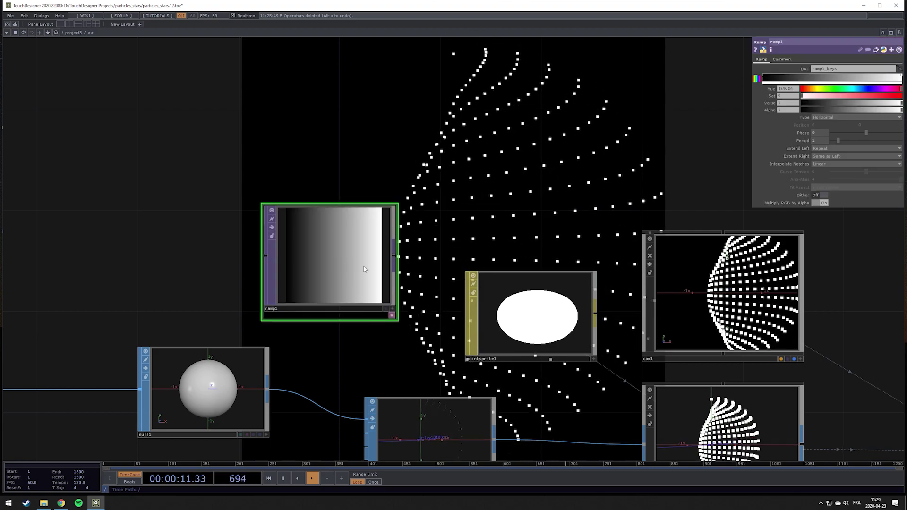
- Change the Ramp TOP's Type to Circular and set both Extend Left and Extend Right to Zero
click(836, 117)
click(828, 141)
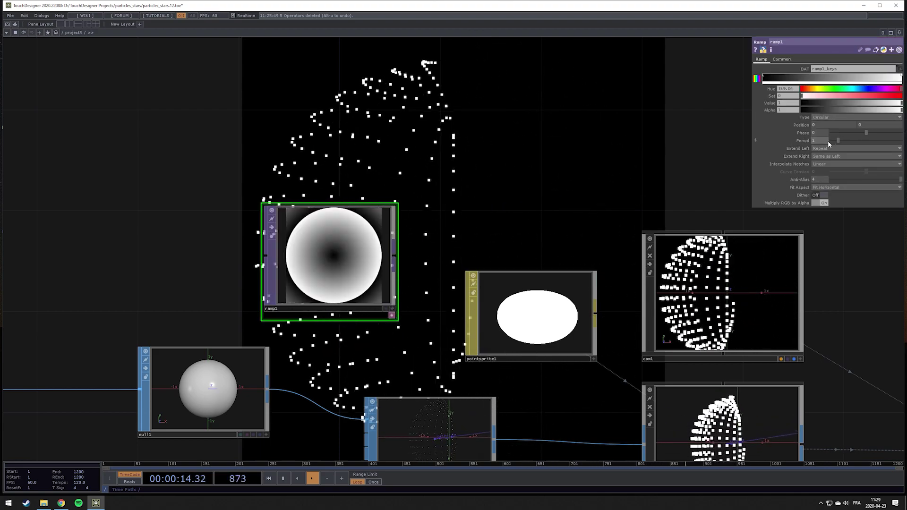
click(825, 157)
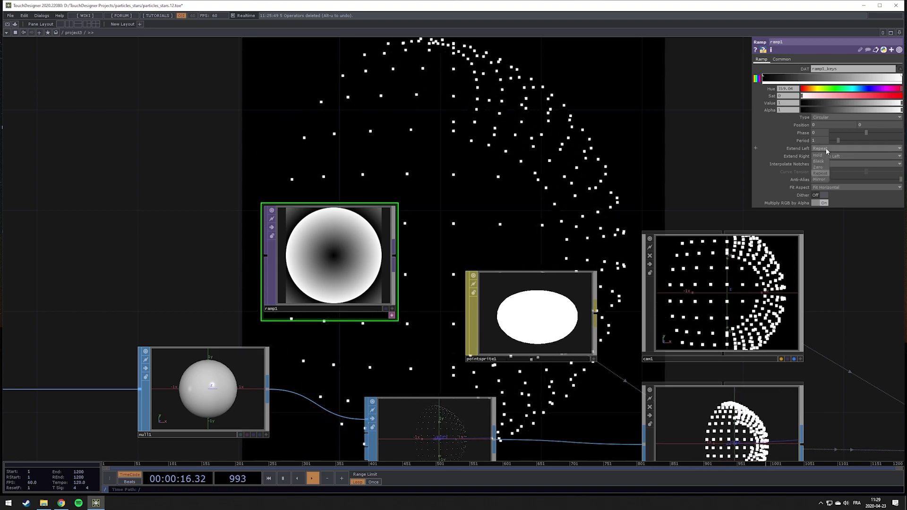
click(819, 168)
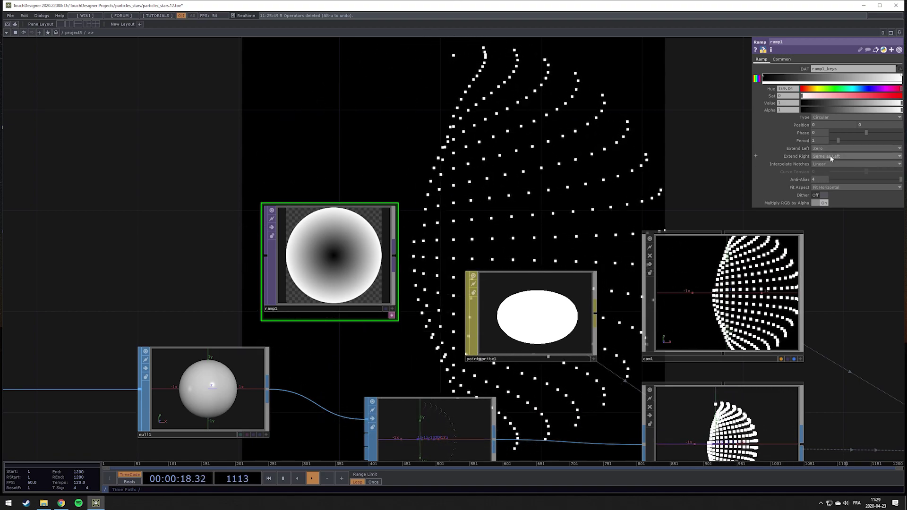
click(829, 155)
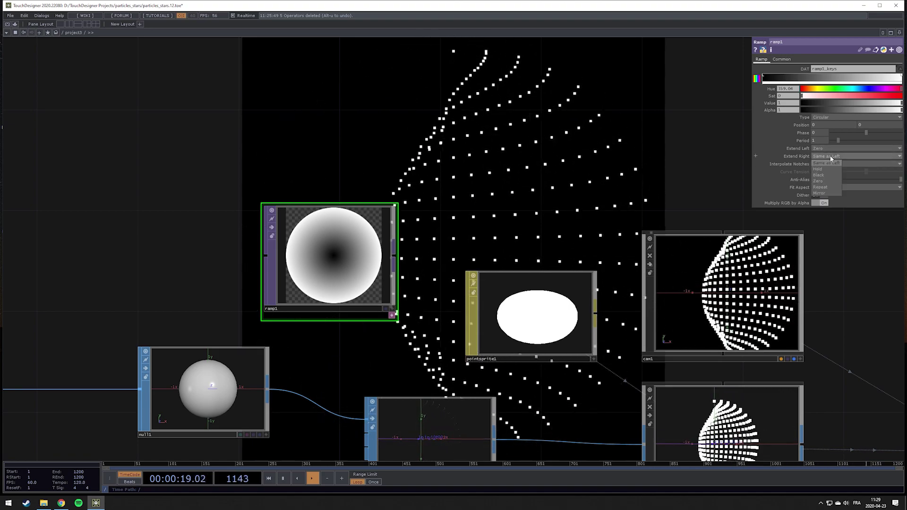
click(821, 181)
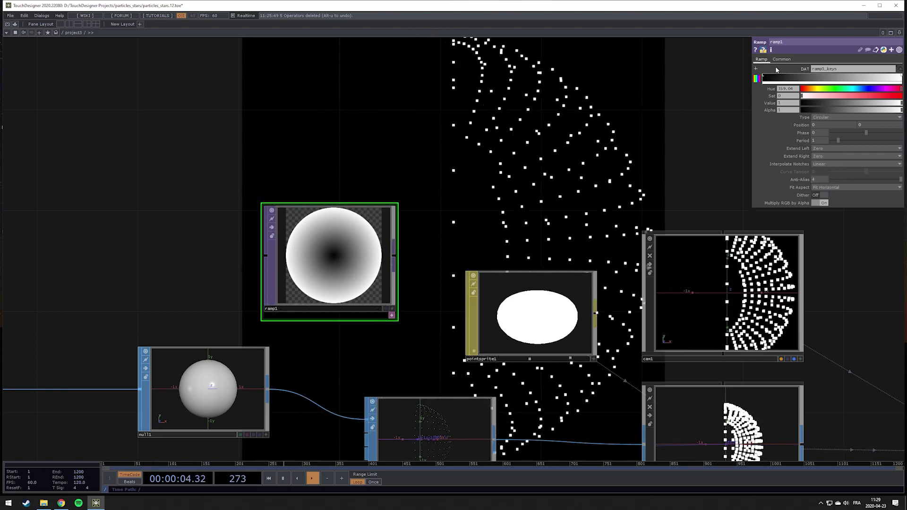
- Make the ramp's inner key white with Value 1 and set its outer key's Alpha to 0
click(764, 77)
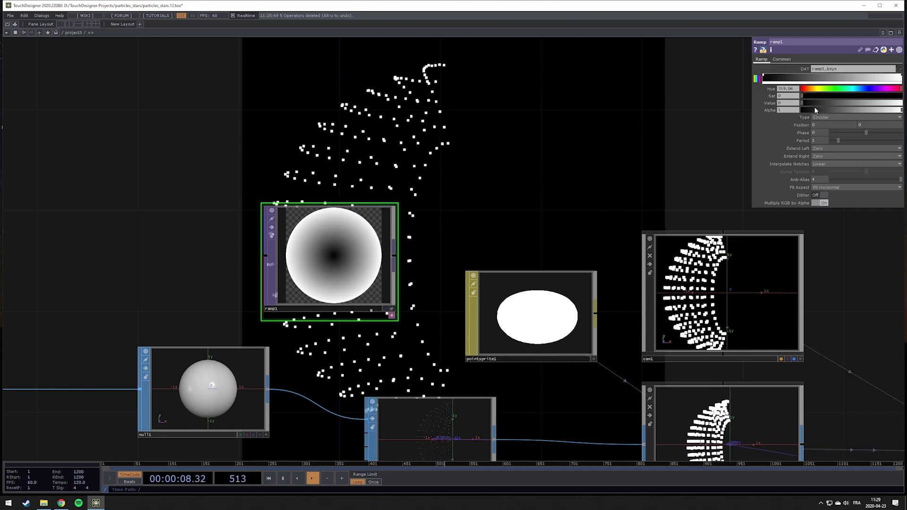
drag(812, 103, 904, 107)
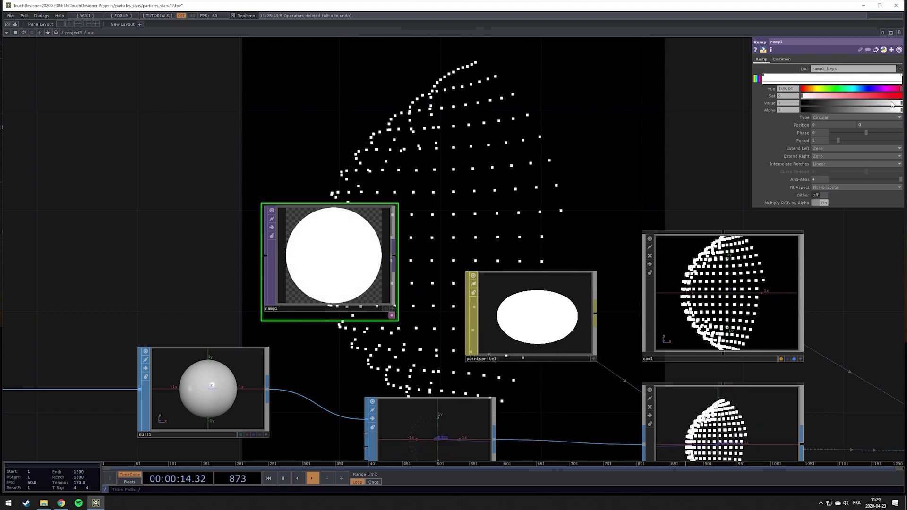
drag(900, 110, 783, 116)
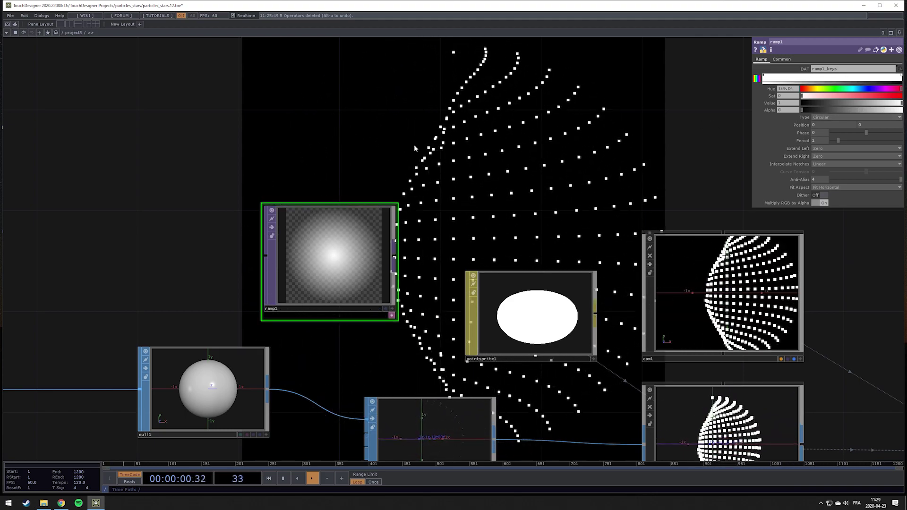
- Assign the Ramp TOP as the Point Sprite MAT's Color Map and show the material's common blending settings
drag(334, 240, 540, 298)
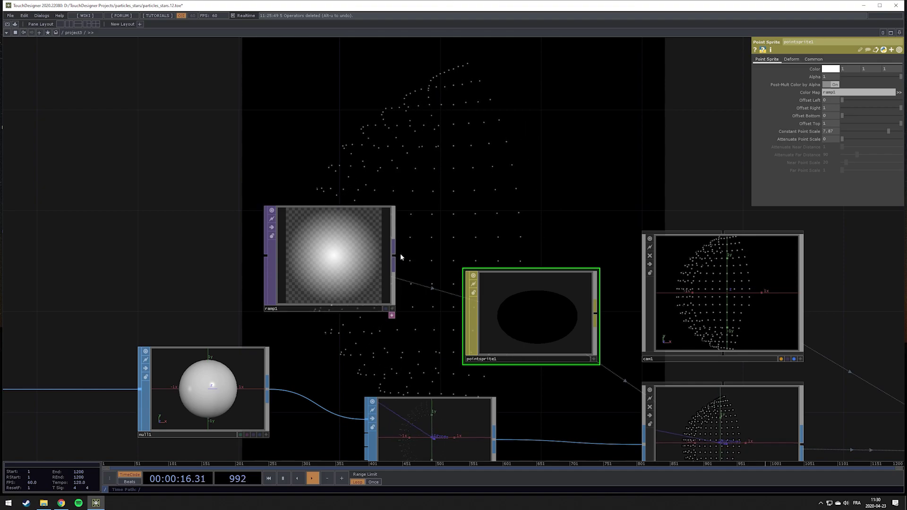
drag(475, 224, 300, 255)
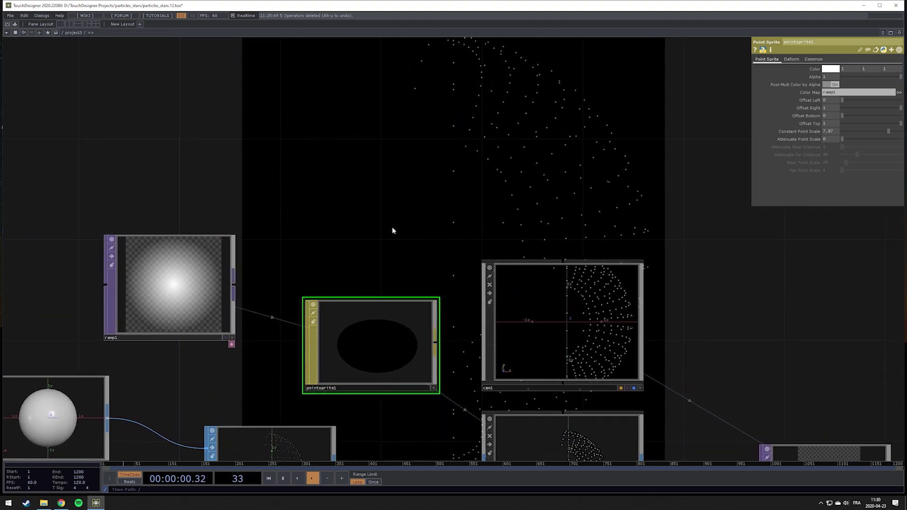
click(814, 59)
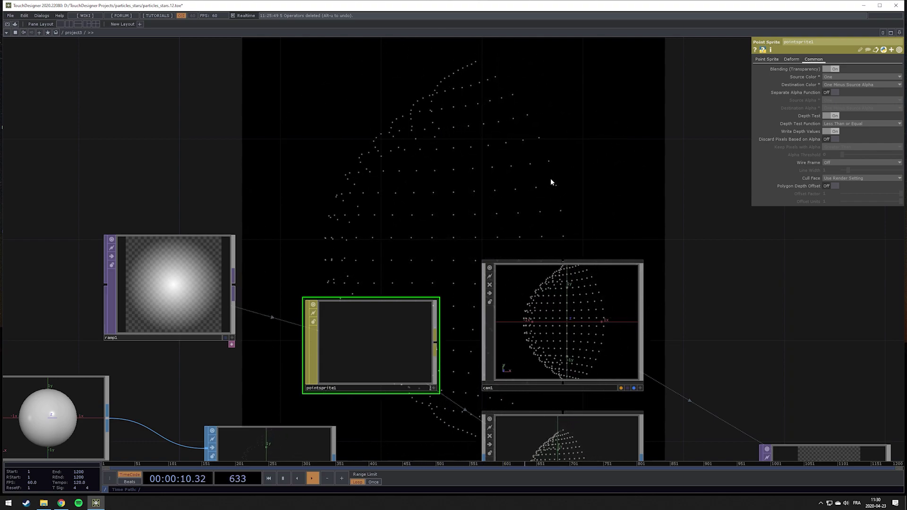
- Turn on point numbers in the Sphere SOP's viewer and inspect them on the sphere up close
drag(377, 191, 760, 214)
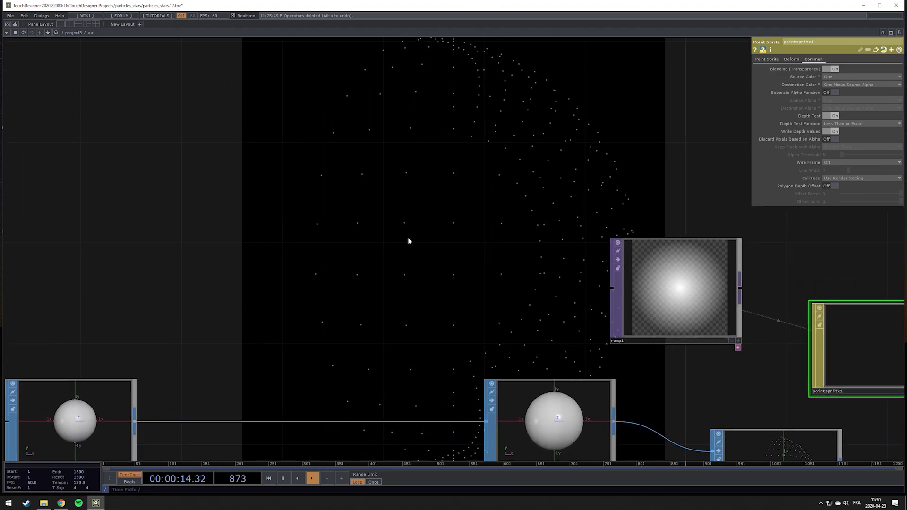
scroll(378, 296, down, 8)
scroll(342, 295, up, 5)
scroll(409, 302, down, 4)
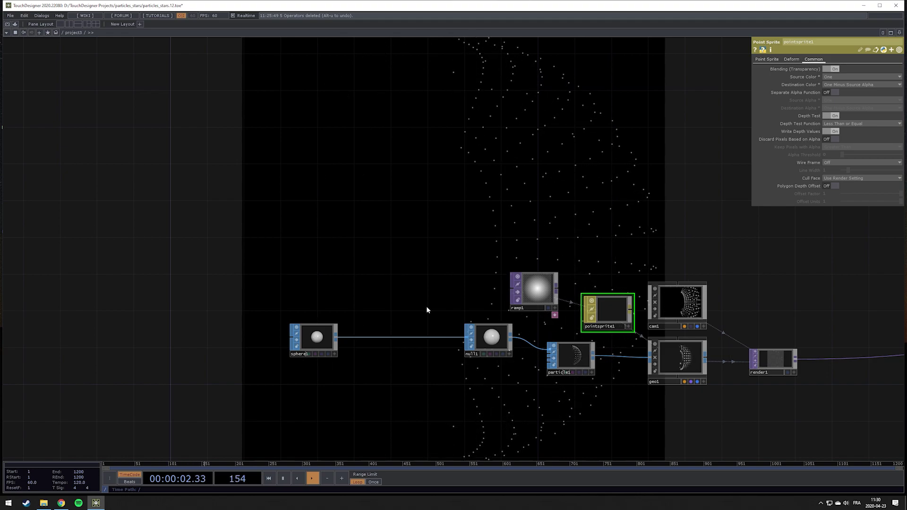
click(320, 339)
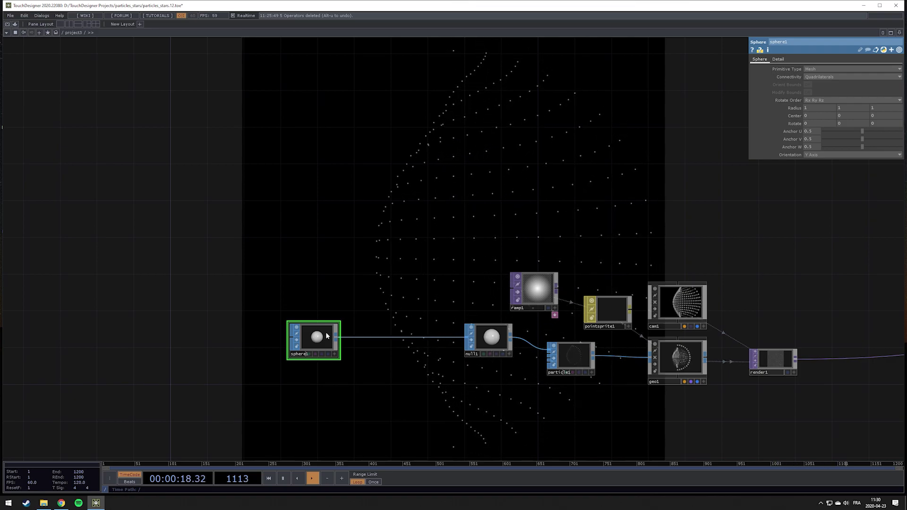
scroll(316, 342, up, 3)
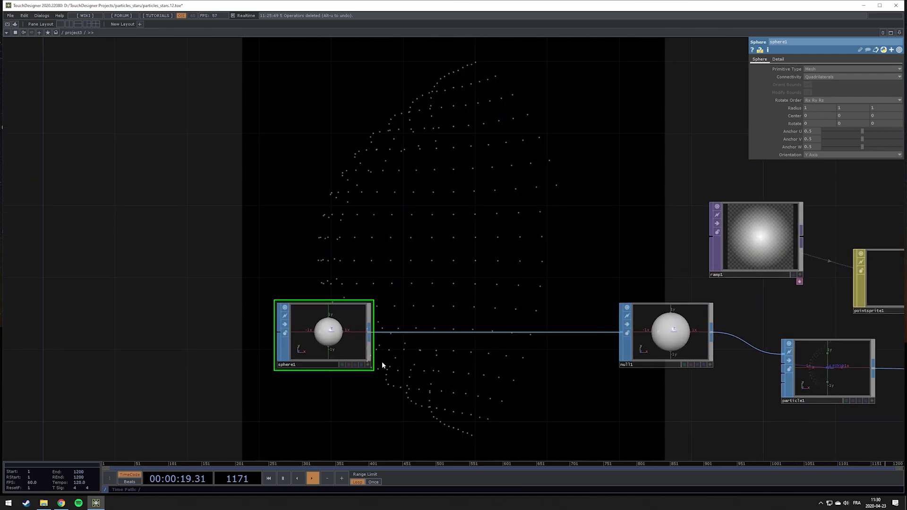
right_click(333, 281)
click(351, 297)
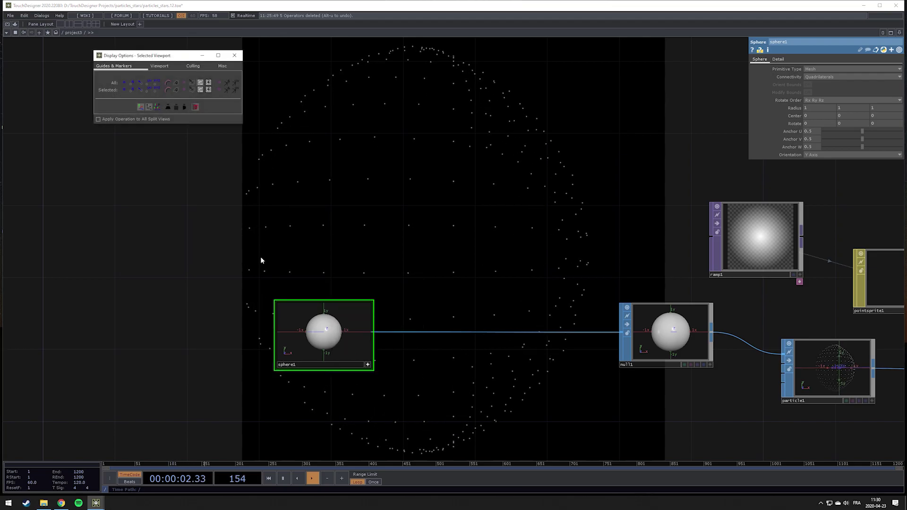
click(132, 82)
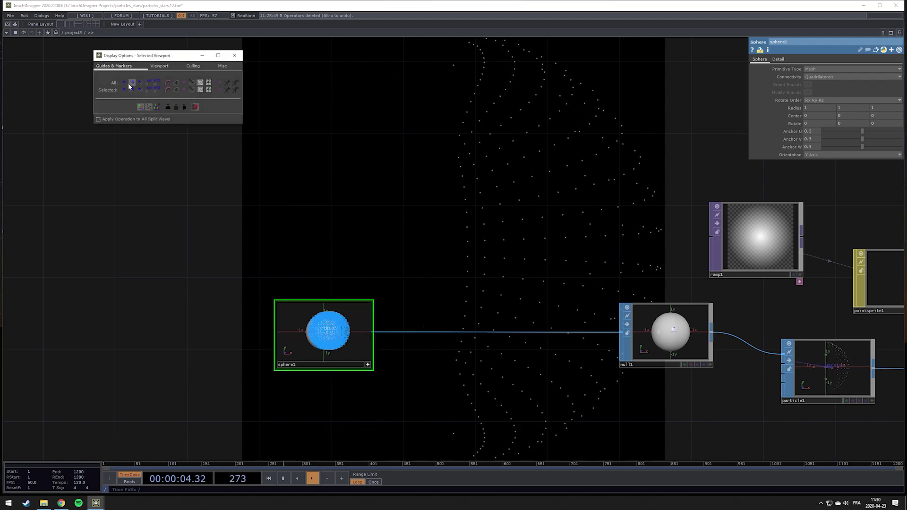
scroll(453, 278, up, 5)
scroll(459, 276, down, 4)
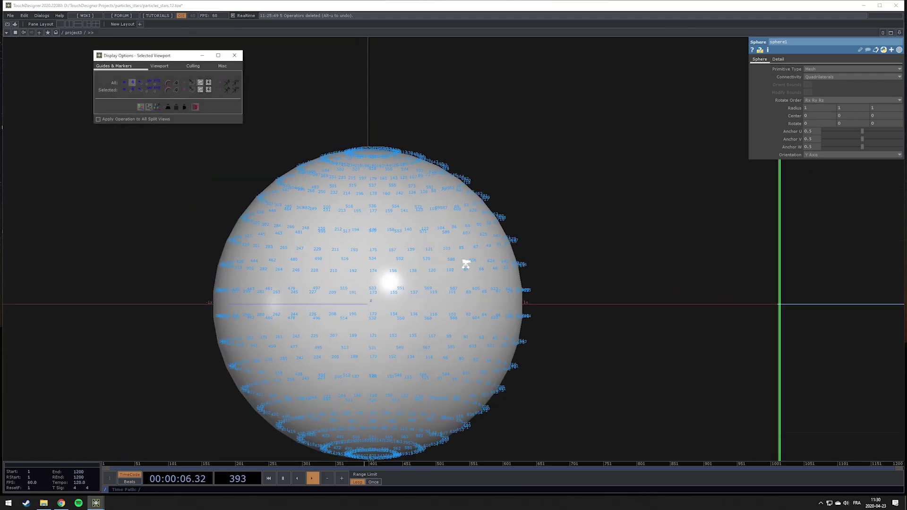
scroll(458, 276, down, 5)
scroll(453, 277, up, 4)
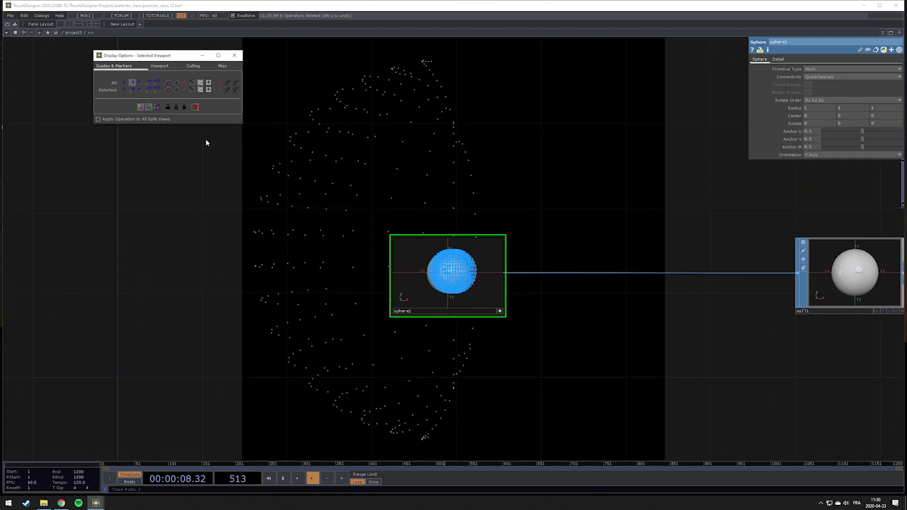
- Insert a Sort SOP between the Sphere and the Null, and set its Point Sort to Random
drag(552, 189, 334, 184)
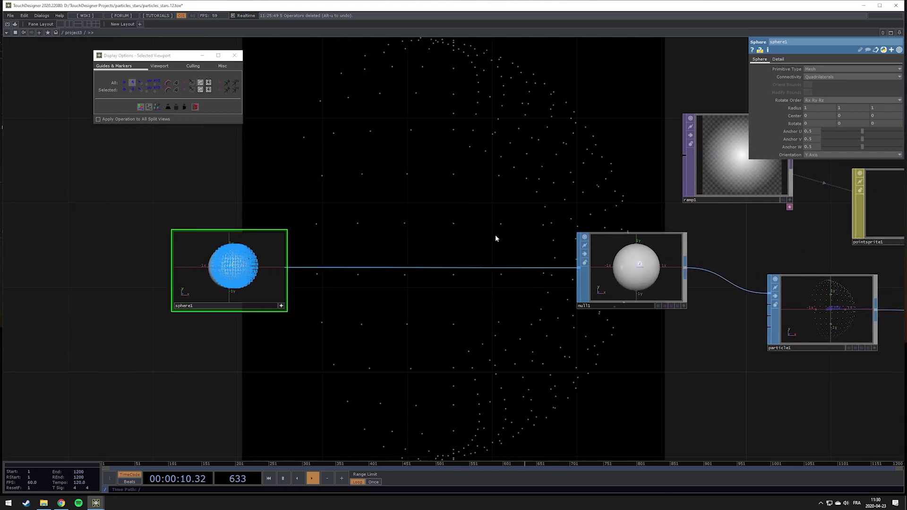
right_click(498, 267)
click(528, 257)
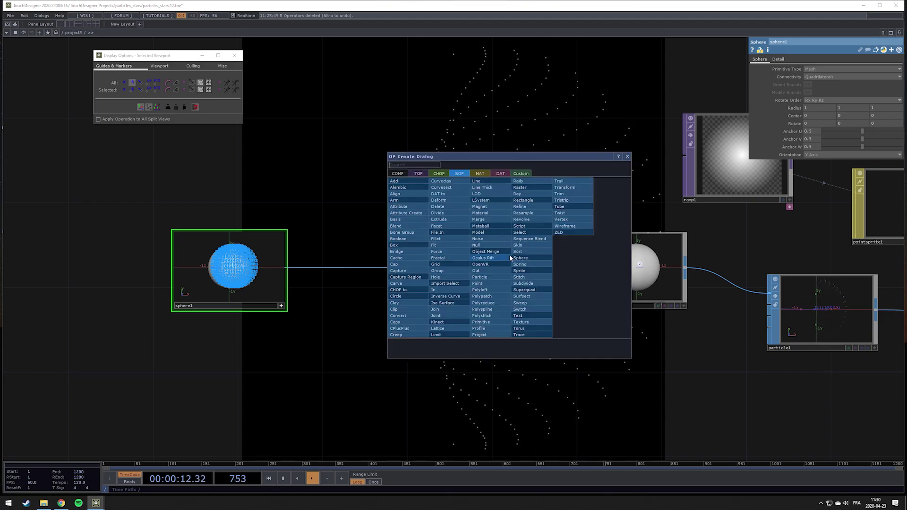
click(527, 251)
click(506, 267)
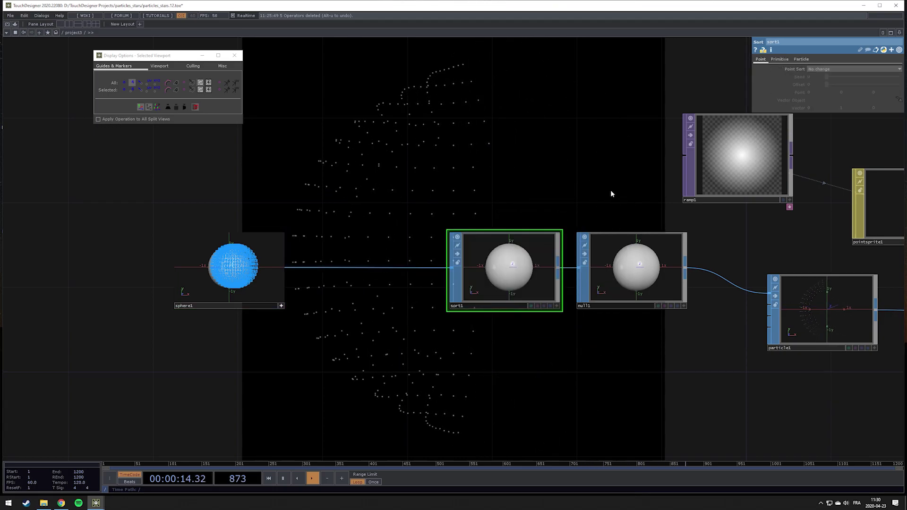
click(859, 69)
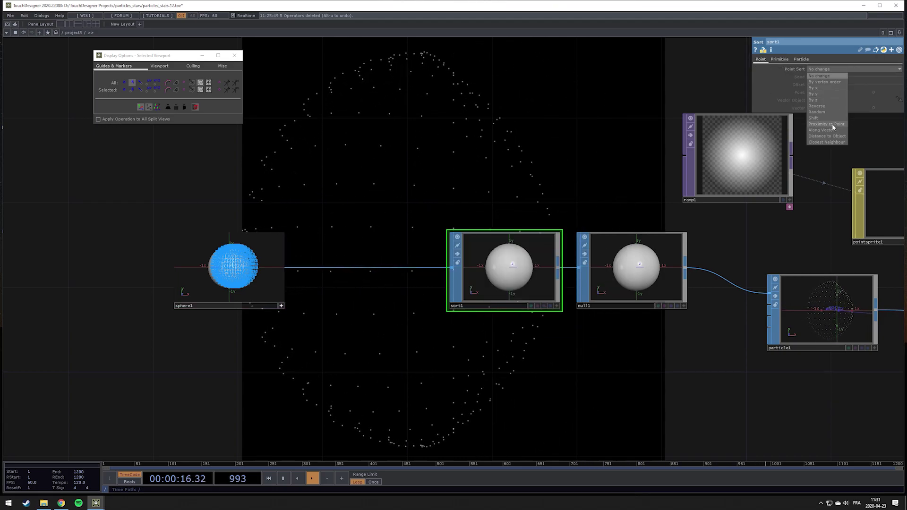
click(827, 112)
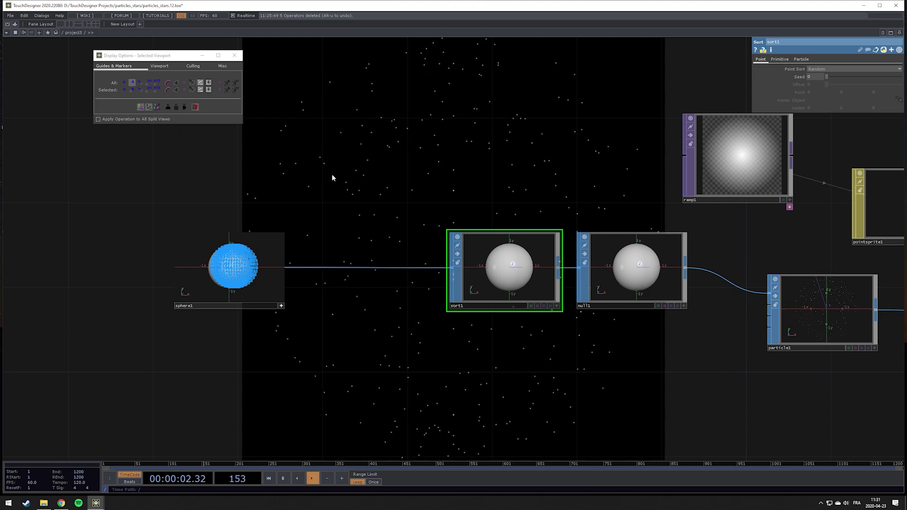
- Replace the point numbers with point normals in the Sphere SOP's viewer and inspect the normals up close
click(132, 83)
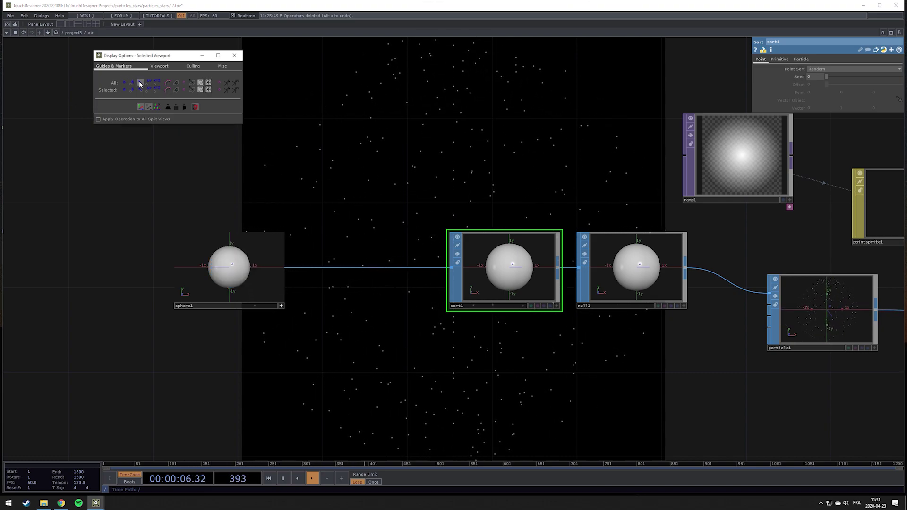
click(139, 85)
scroll(213, 267, up, 5)
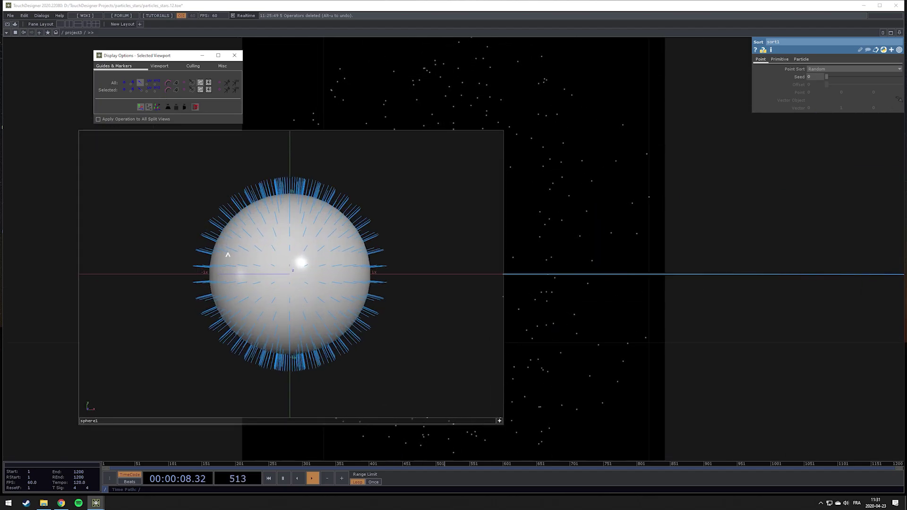
scroll(247, 245, down, 4)
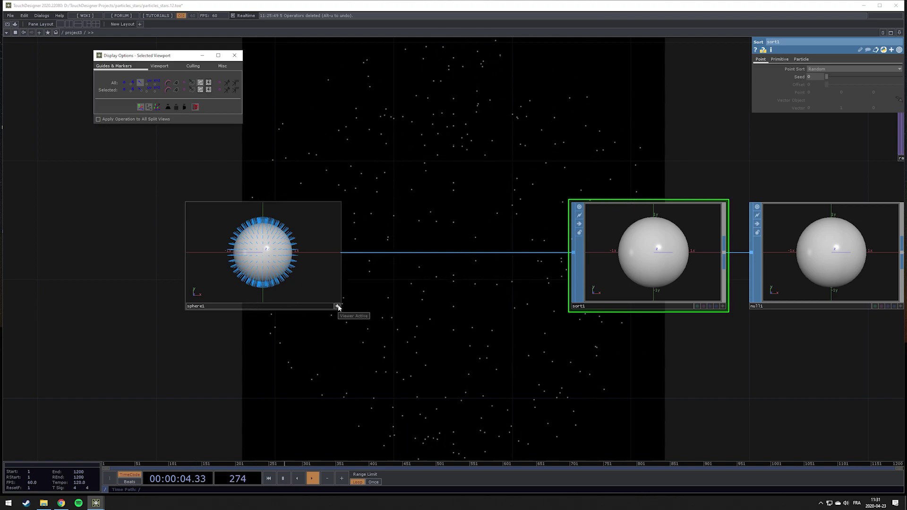
- Insert a Point SOP between the Sphere and the Sort SOP
drag(283, 264, 165, 265)
right_click(236, 254)
click(278, 245)
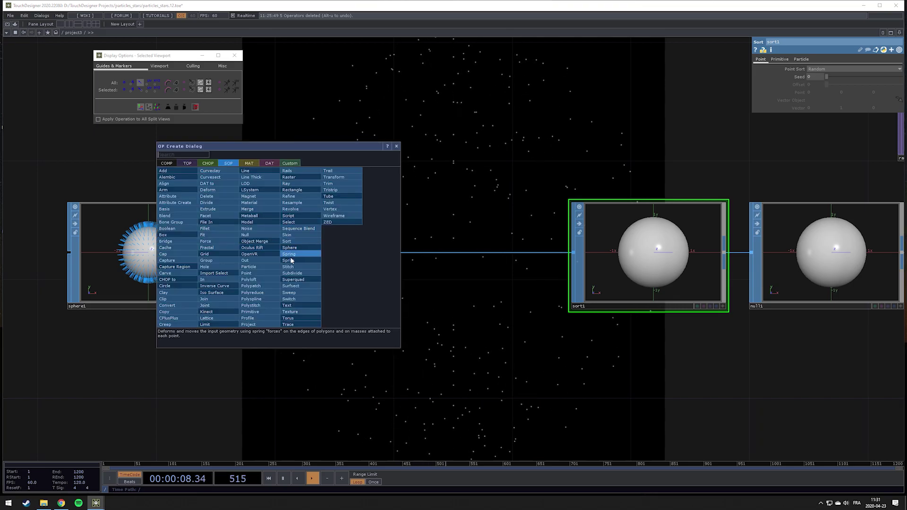
click(247, 273)
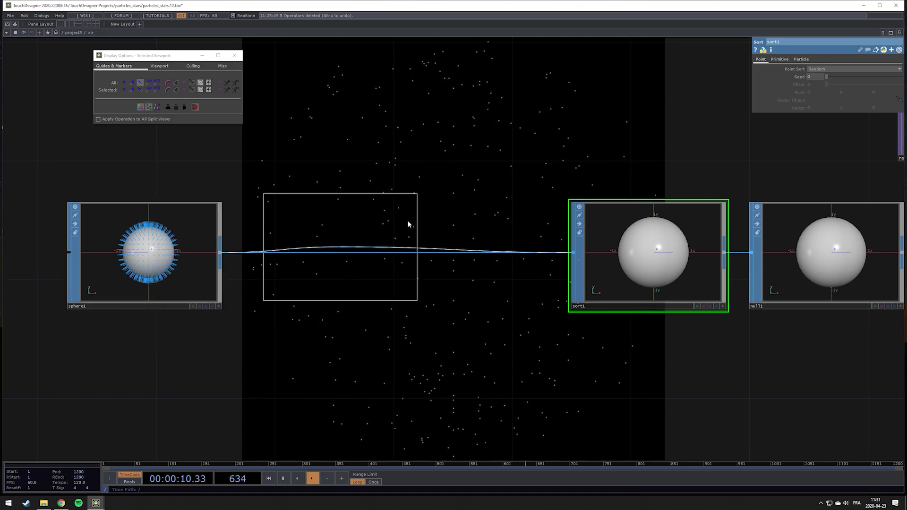
click(364, 252)
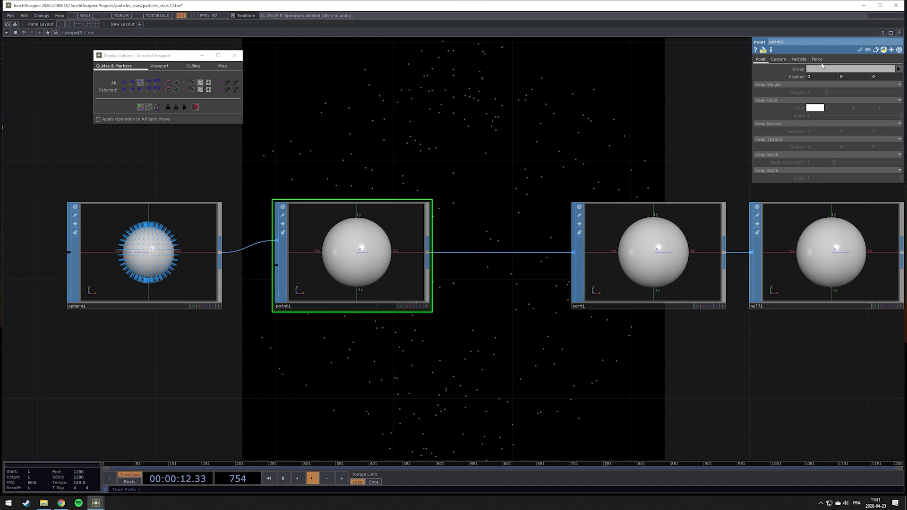
- Set the Point SOP to Add Normal and invert all three components with -me.inputNormal[0], -me.inputNormal[1] and -me.inputNormal[2]
click(786, 121)
click(778, 137)
click(799, 132)
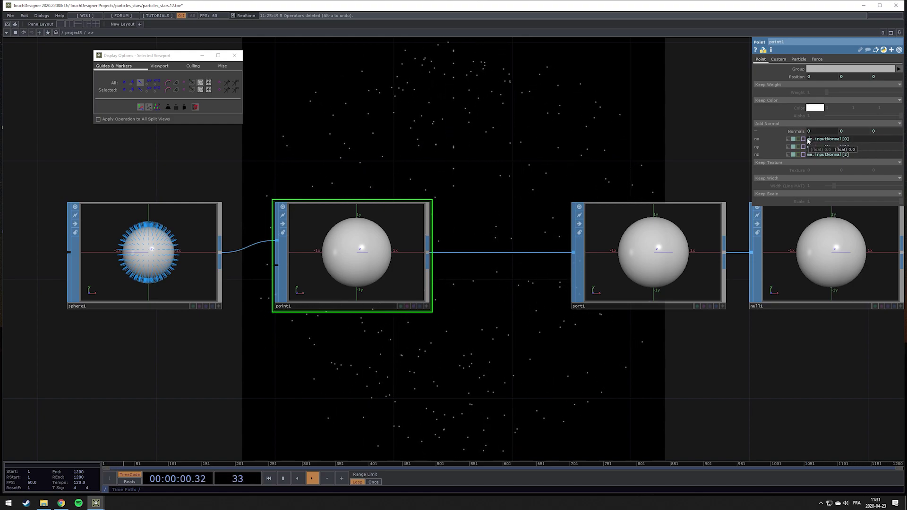
click(807, 138)
text(-)
click(806, 147)
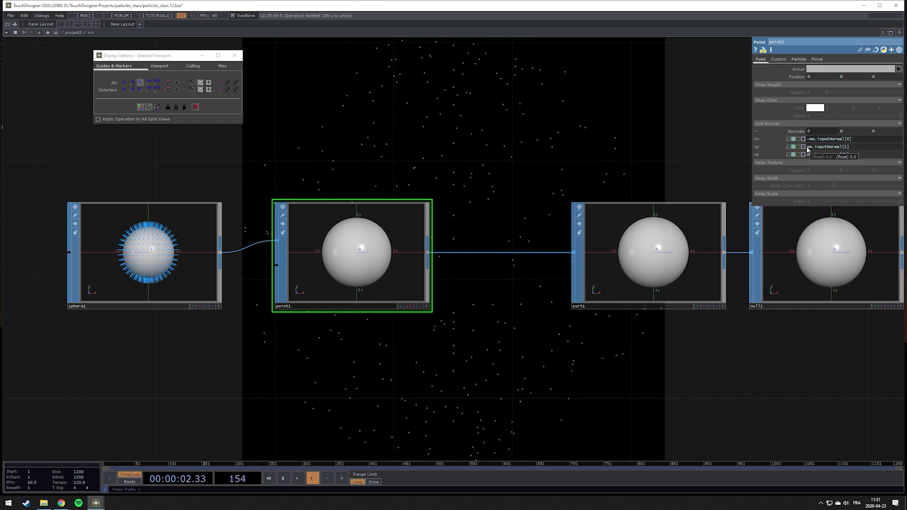
text(-)
click(805, 155)
text(-)
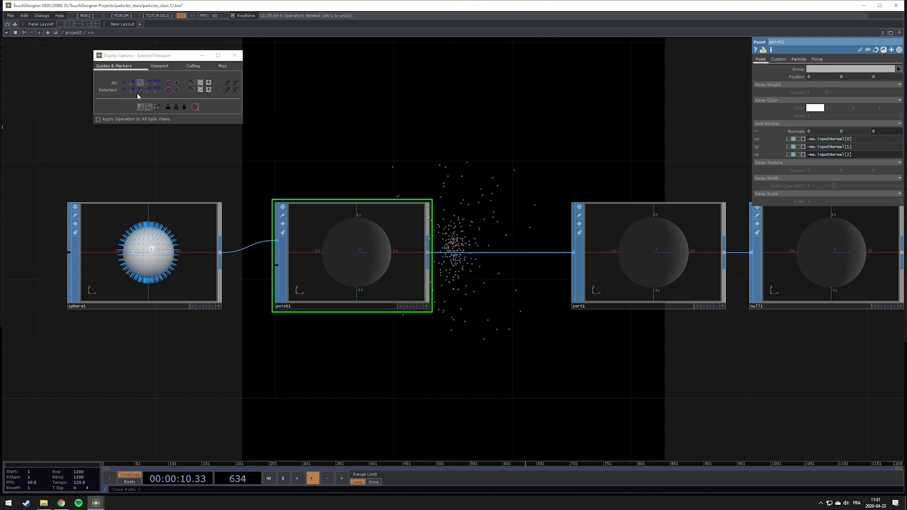
- Hide the display markers in the Sphere's viewer and show the point normals in the Point SOP's viewer to inspect their direction
click(125, 82)
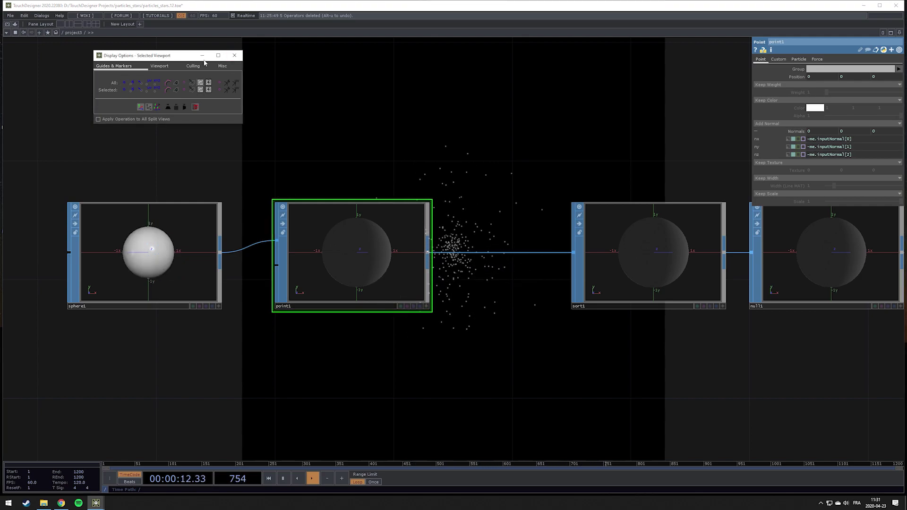
click(234, 55)
click(426, 306)
right_click(396, 220)
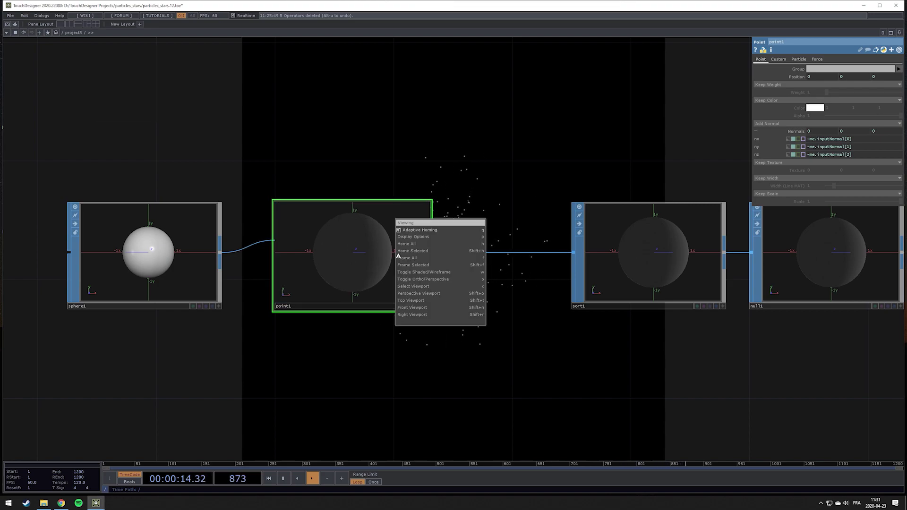
click(426, 236)
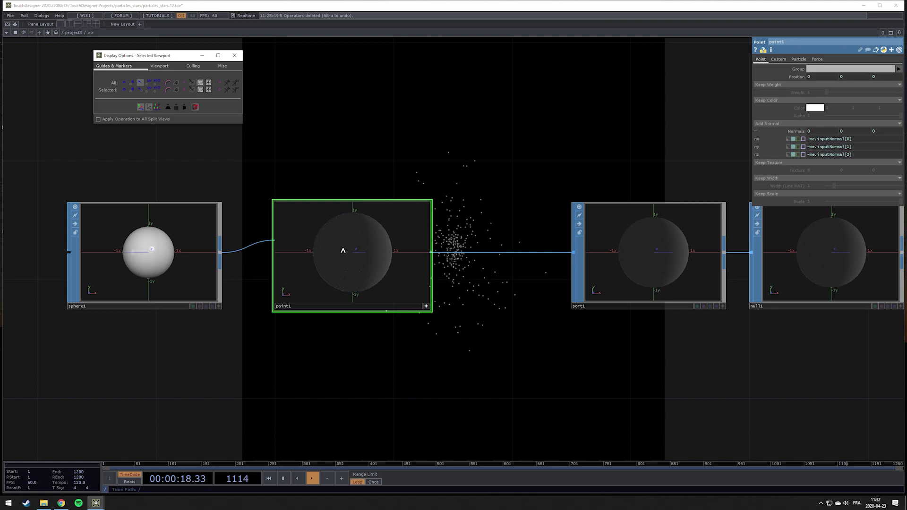
scroll(345, 252, up, 5)
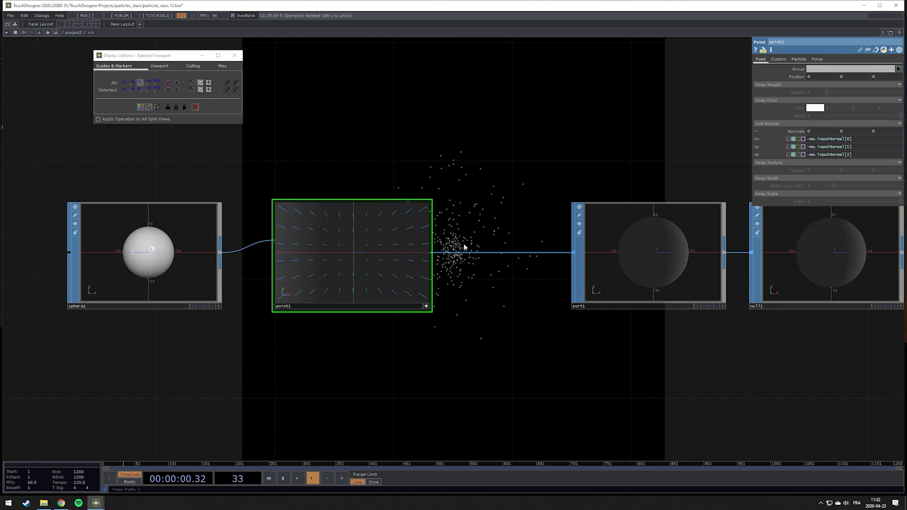
scroll(367, 243, down, 5)
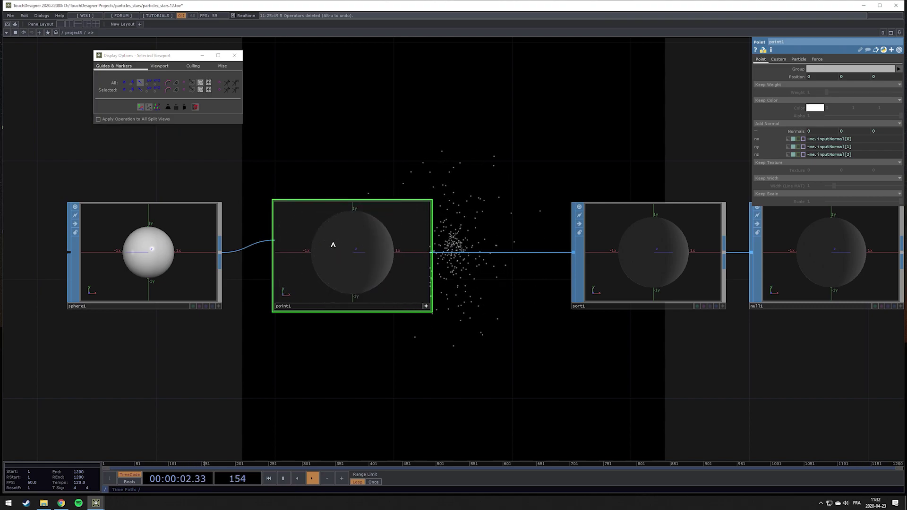
click(235, 55)
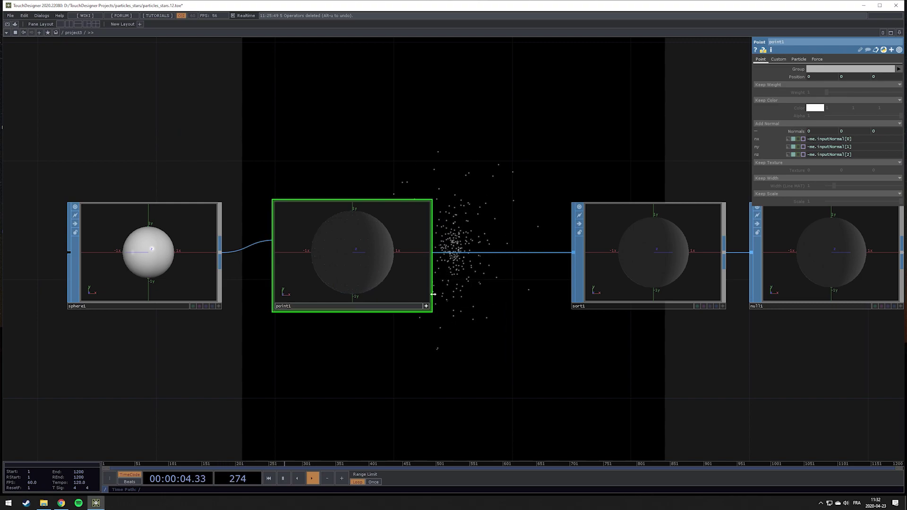
- Set the source Sphere SOP's Radius to 3 on all three axes
click(144, 265)
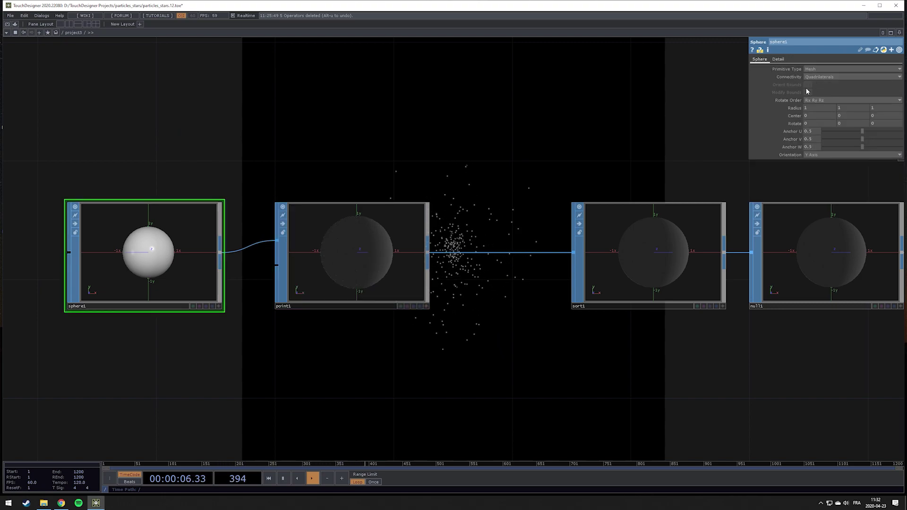
middle_drag(795, 110, 795, 94)
drag(540, 155, 382, 225)
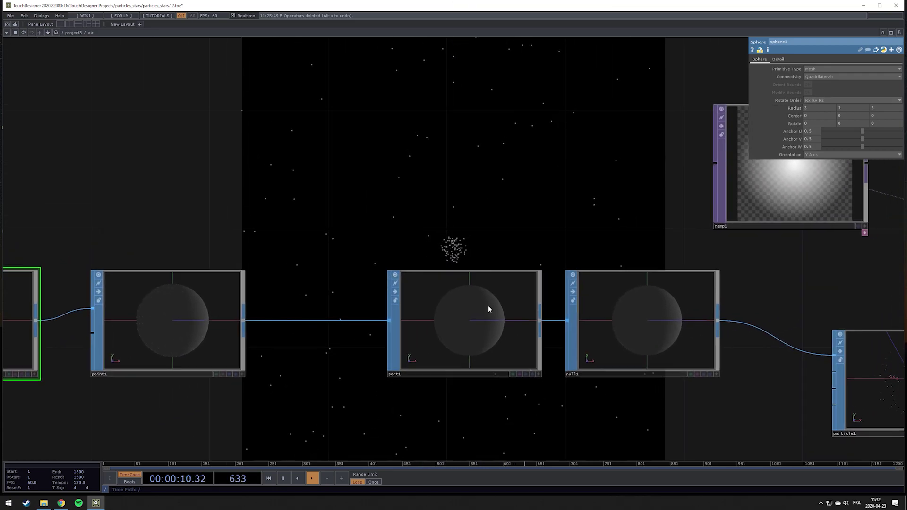
scroll(532, 253, down, 5)
scroll(542, 237, up, 4)
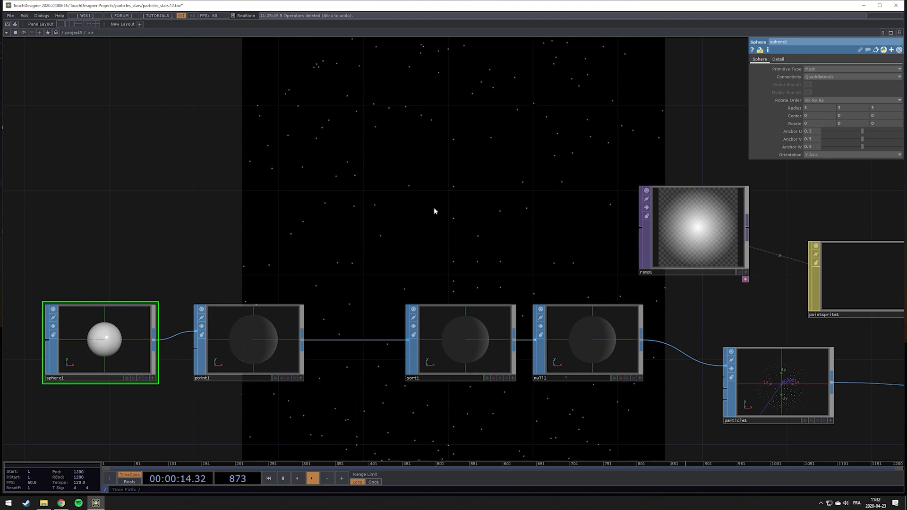
scroll(496, 228, down, 4)
scroll(494, 228, up, 2)
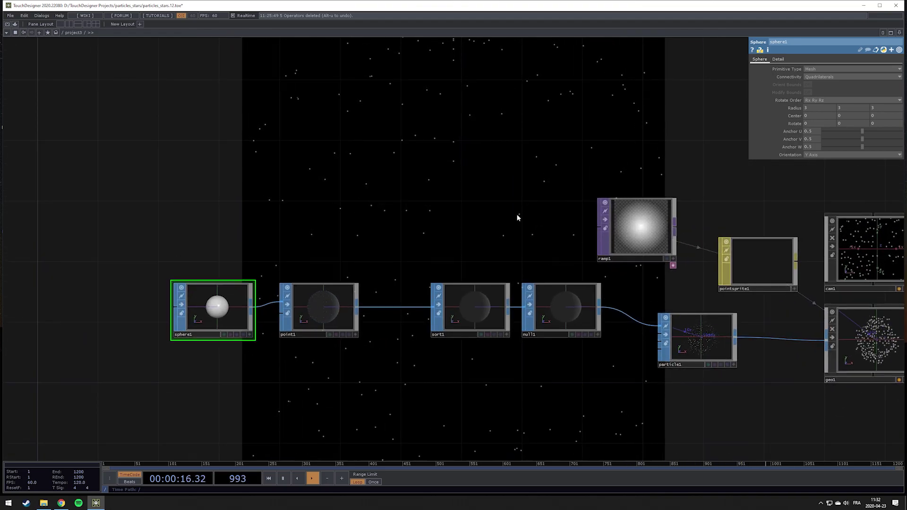
- Add a second Sphere SOP below the Sort SOP and connect its output to a new Transform SOP
drag(508, 207, 334, 204)
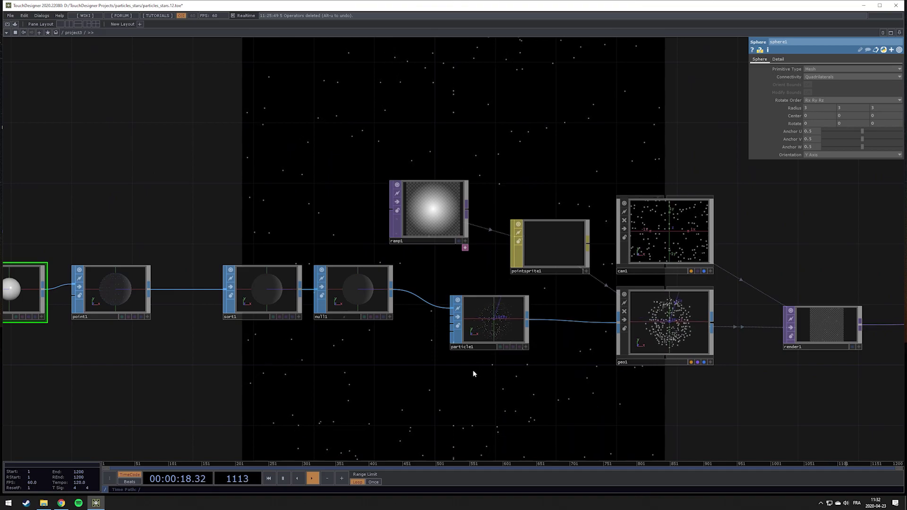
drag(475, 373, 500, 370)
drag(411, 326, 526, 257)
drag(563, 310, 370, 300)
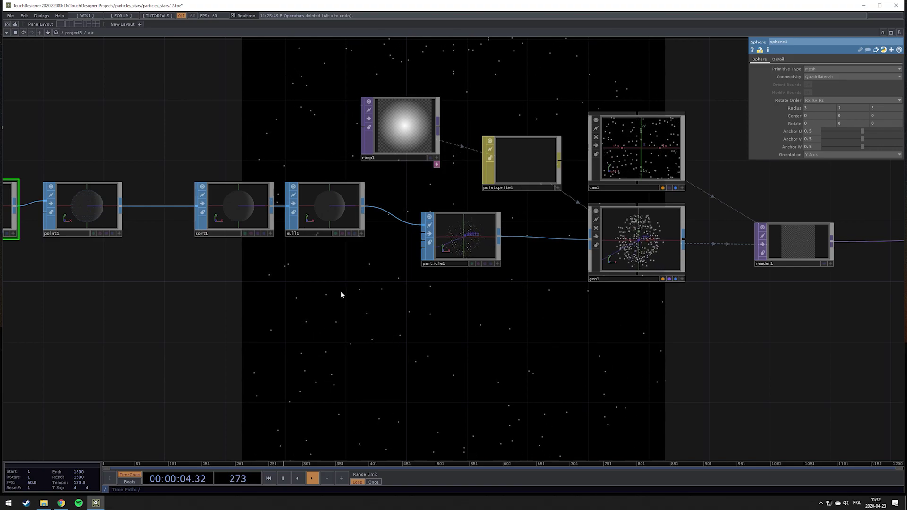
drag(341, 291, 477, 272)
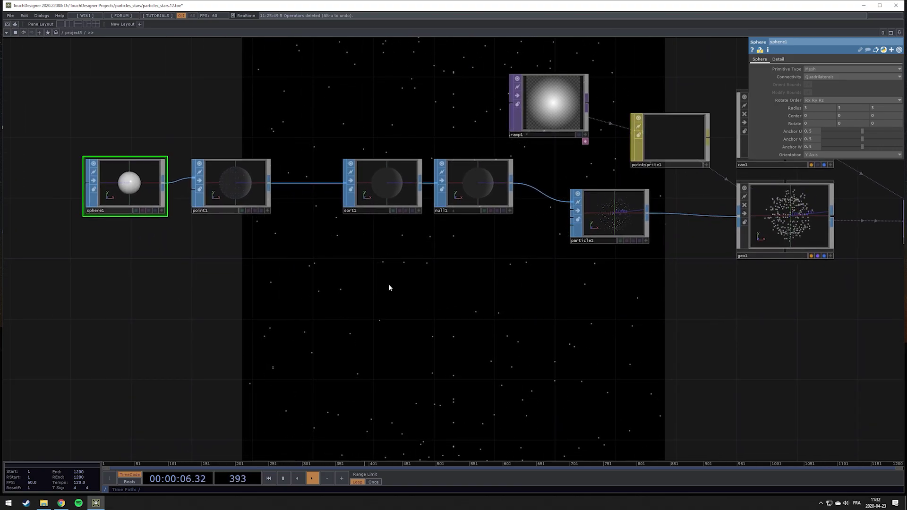
key(Tab)
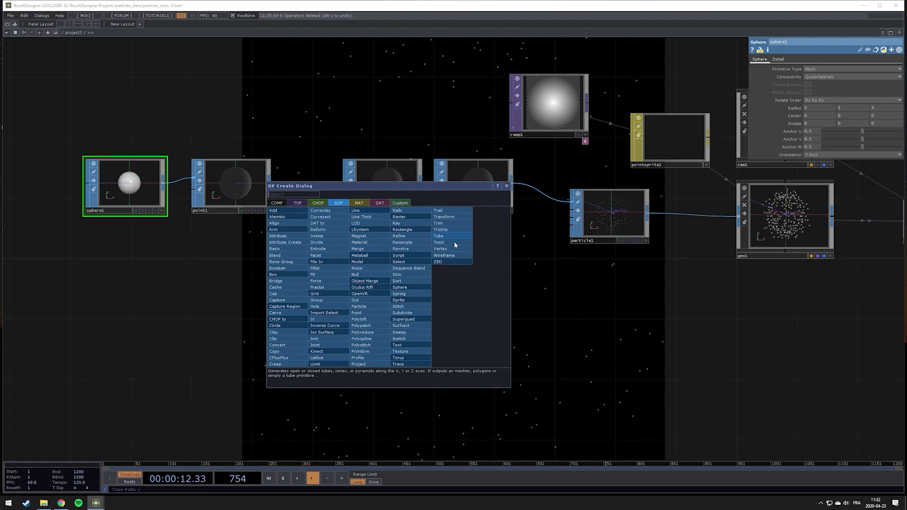
click(400, 288)
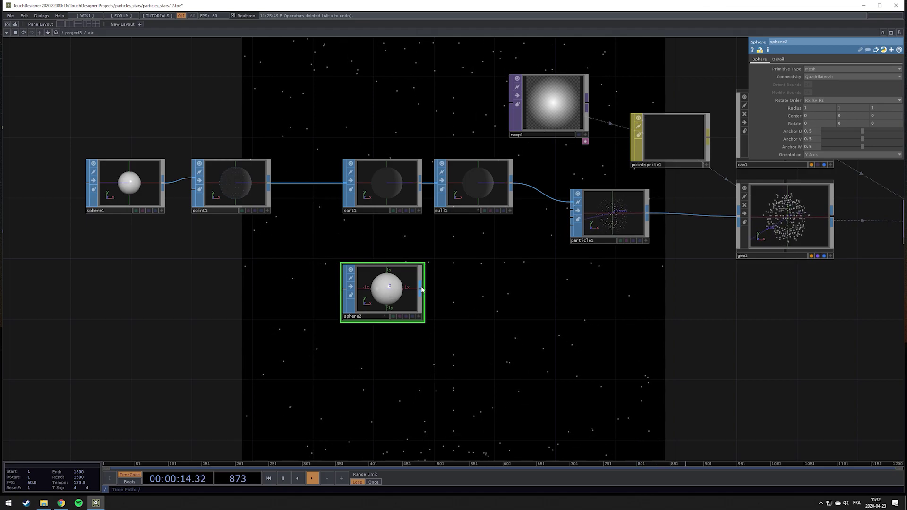
right_click(421, 289)
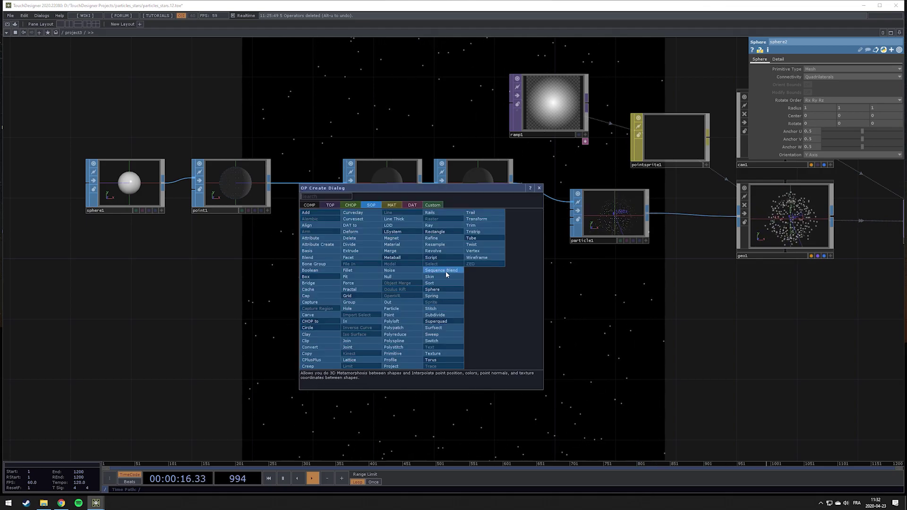
click(489, 219)
click(489, 293)
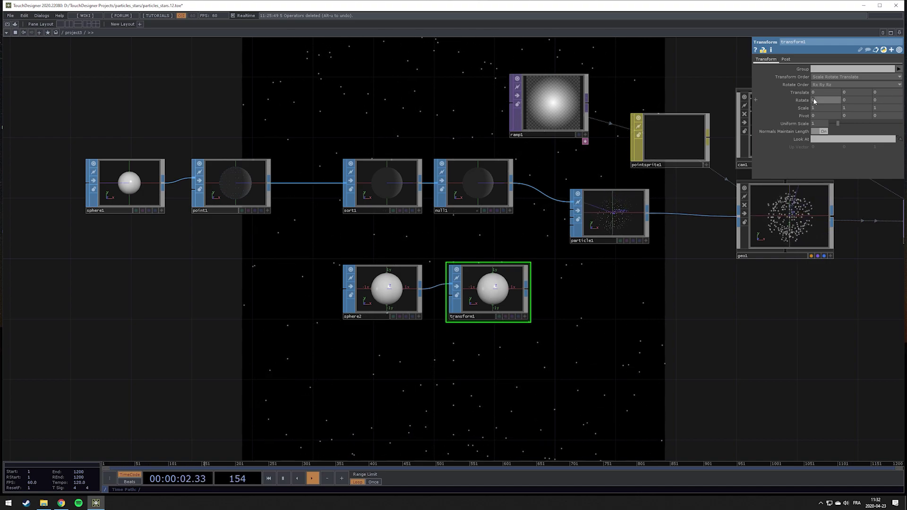
- Drive the Transform SOP's X rotation with the expression absTime.frame/3
text(ime)
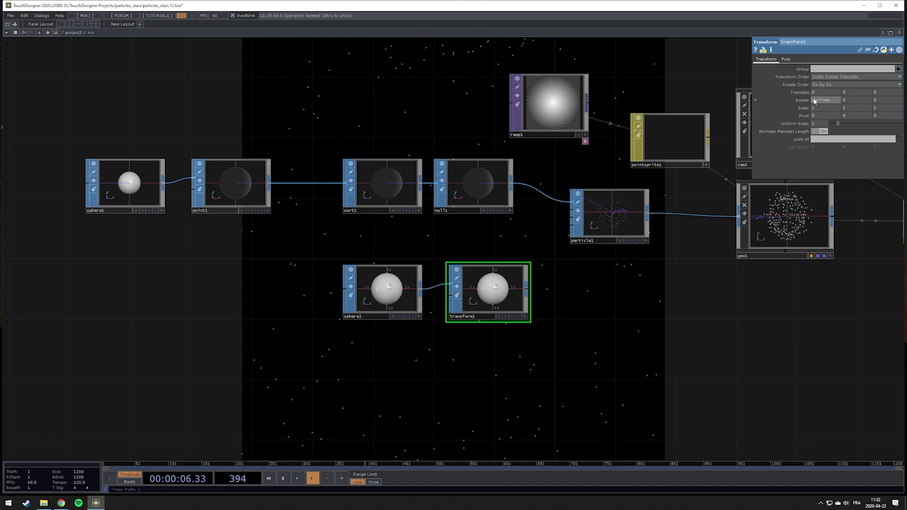
text(.frame/)
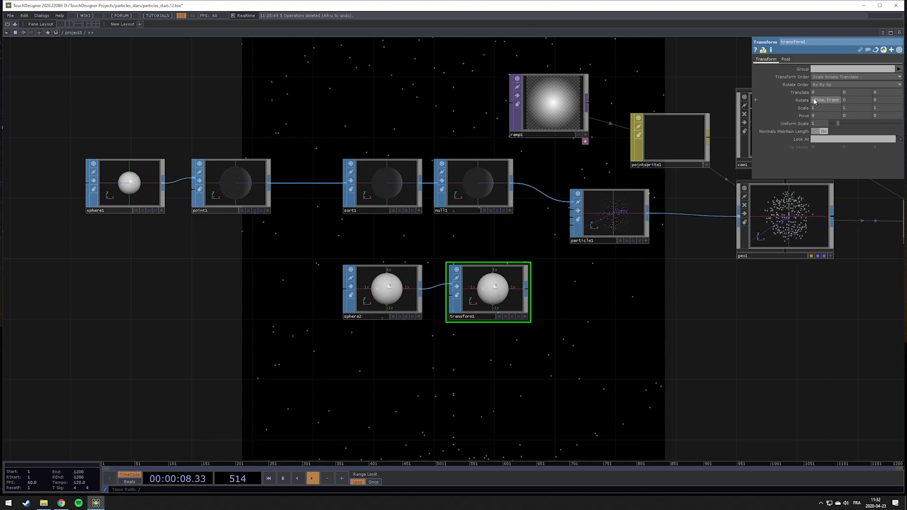
key(Return)
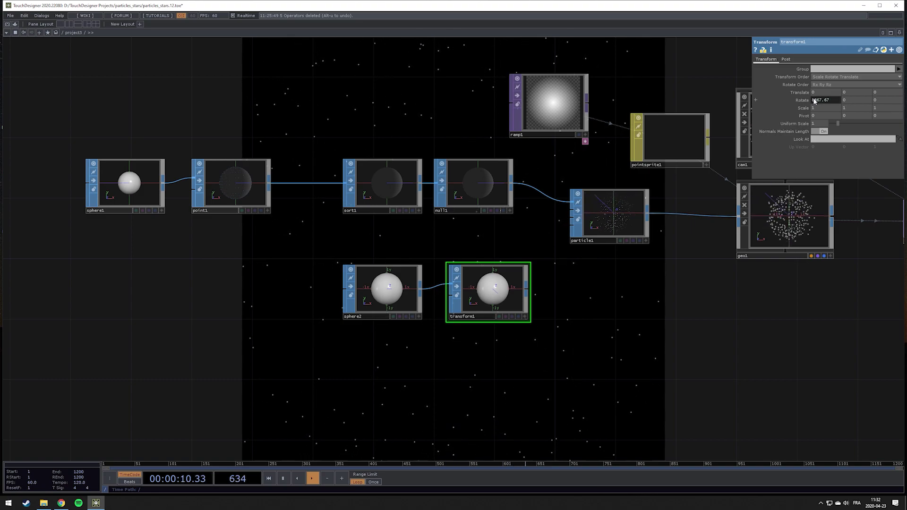
click(815, 100)
click(820, 108)
key(End)
key(BackSpace)
text(5)
key(Return)
key(BackSpace)
text(3)
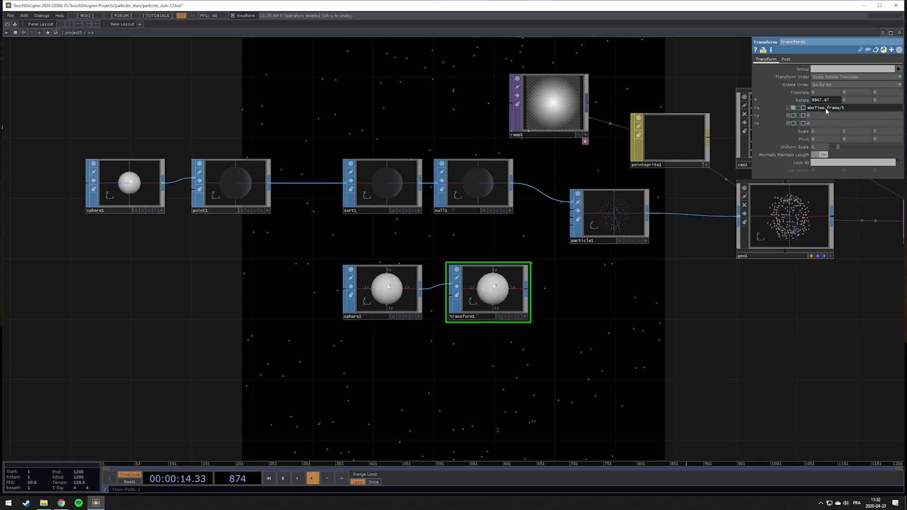
- Drive the Transform SOP's Y rotation with the expression absTime.frame/5
click(825, 116)
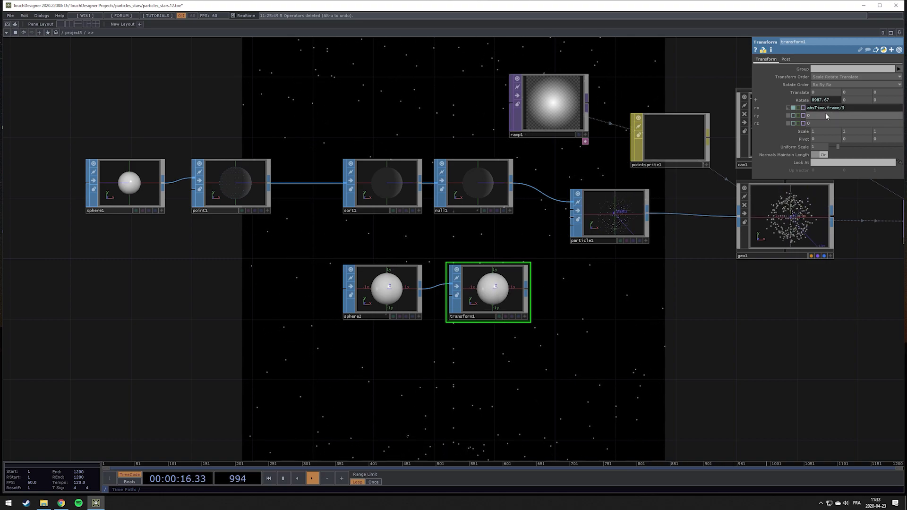
key(Return)
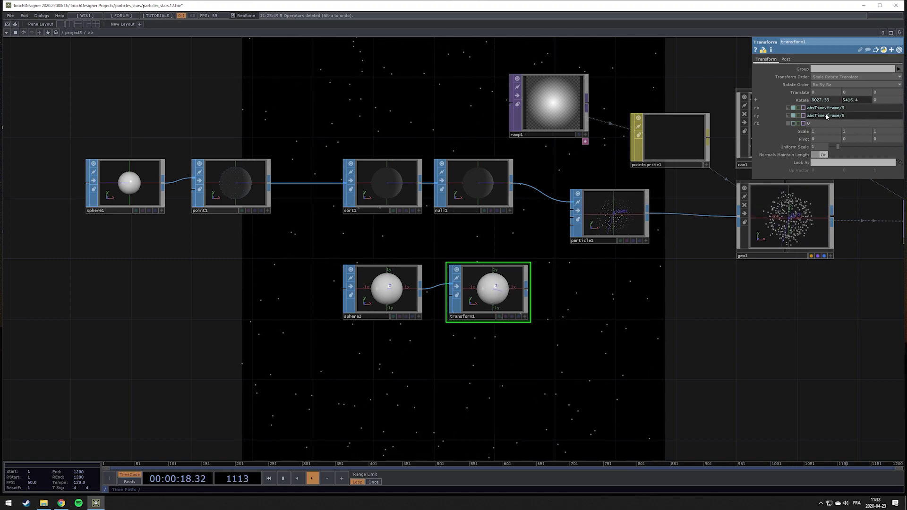
scroll(474, 295, up, 6)
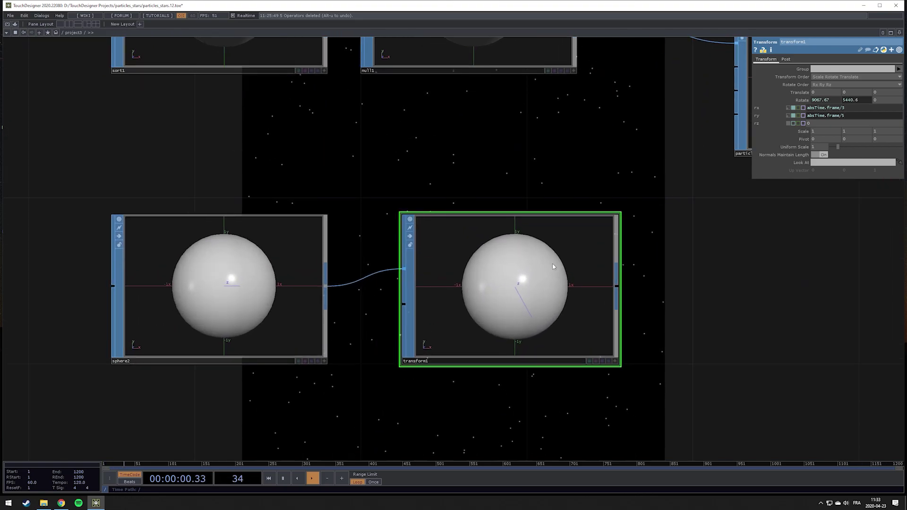
- Set the second Sphere SOP's Primitive Type to Polygon and its Frequency to 1
click(272, 282)
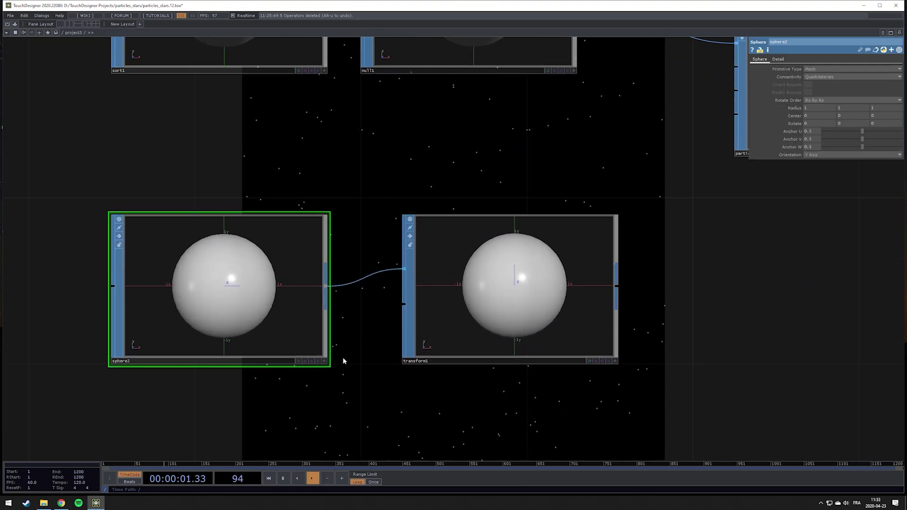
click(779, 60)
click(765, 61)
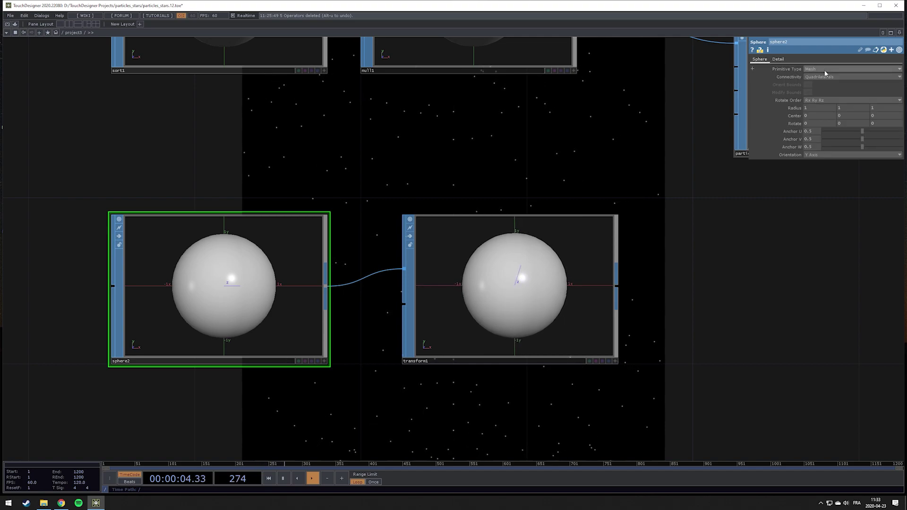
click(815, 81)
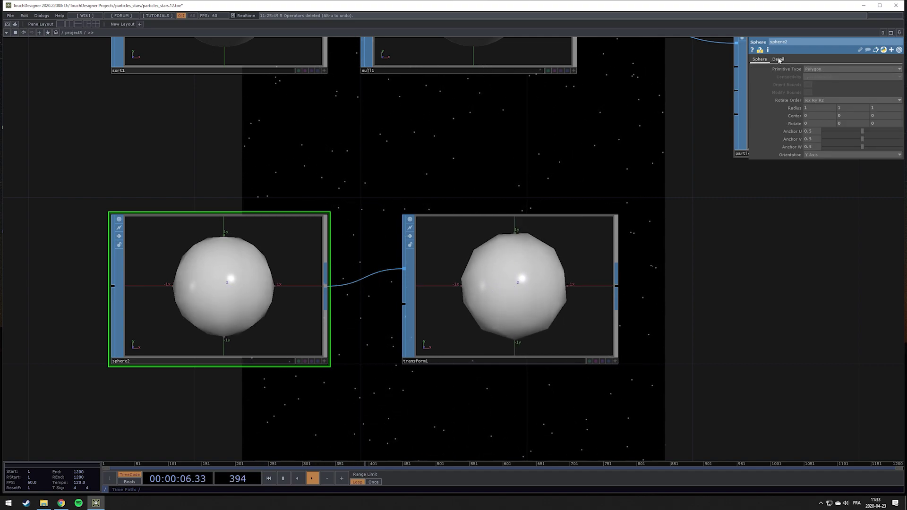
click(779, 59)
drag(824, 69, 784, 66)
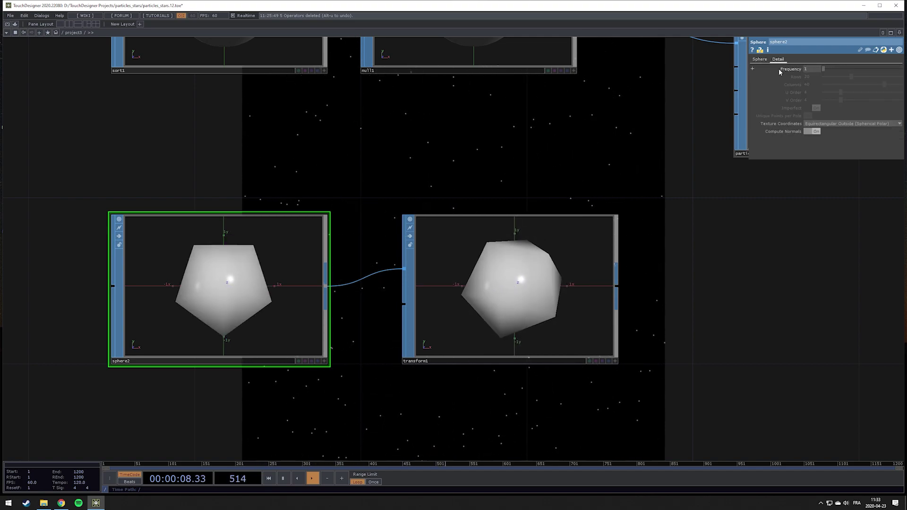
- Connect the Transform SOP's output to the fourth input of the Particle SOP
scroll(561, 293, down, 5)
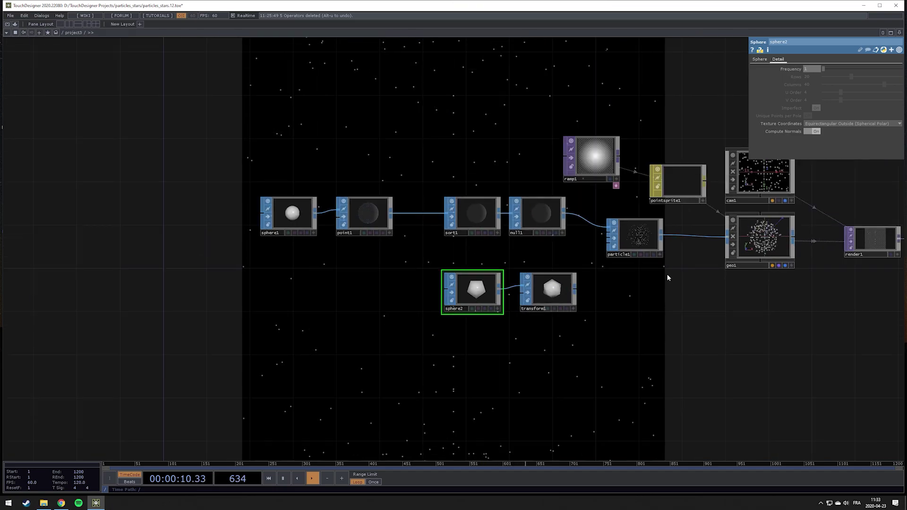
drag(622, 290, 522, 304)
scroll(542, 304, up, 5)
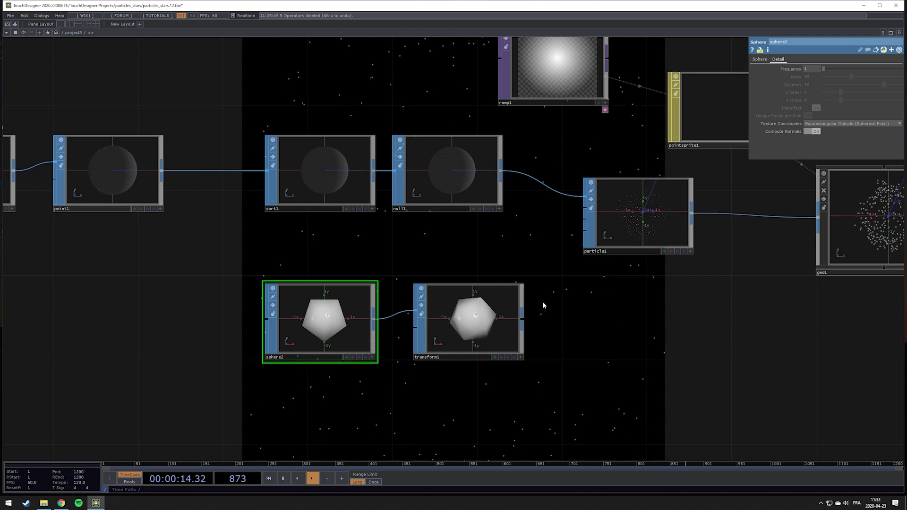
drag(576, 296, 485, 303)
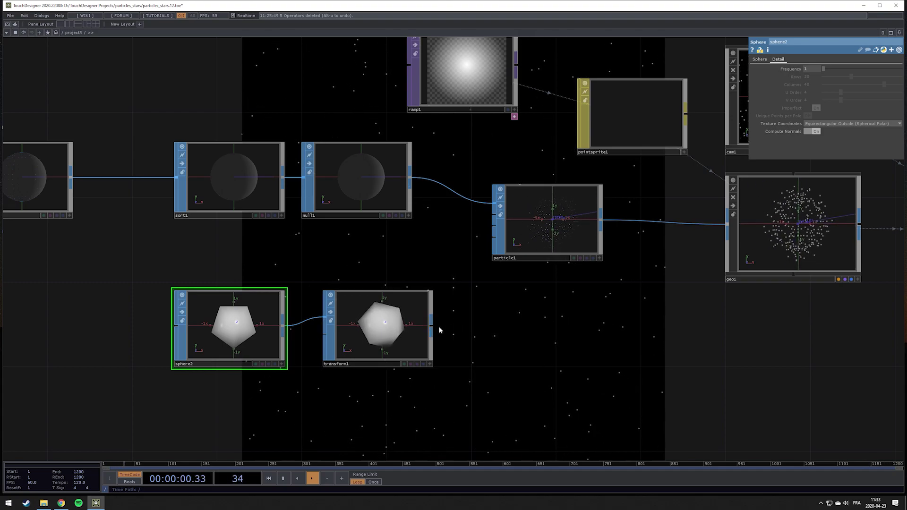
drag(431, 326, 491, 244)
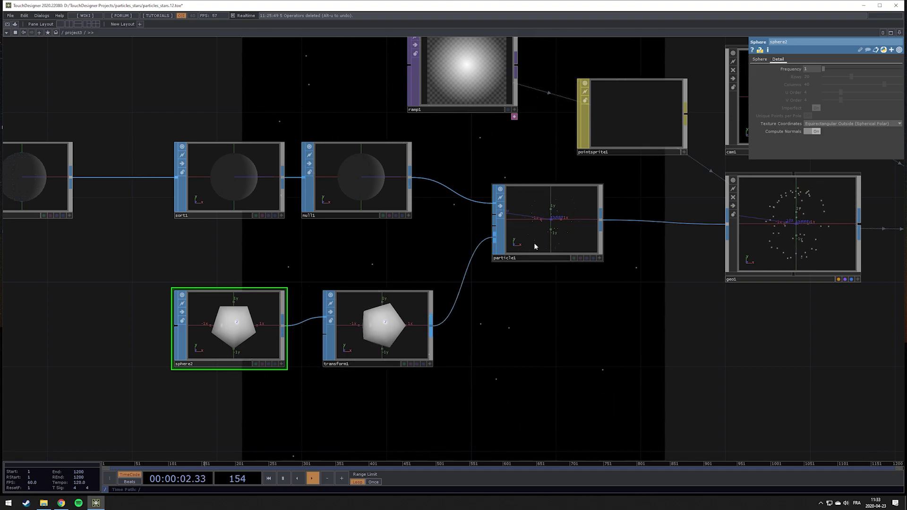
- Overlay the input geometry as wireframes in the Particle SOP's viewer and inspect the rotating shape inside the source sphere
drag(588, 285, 509, 372)
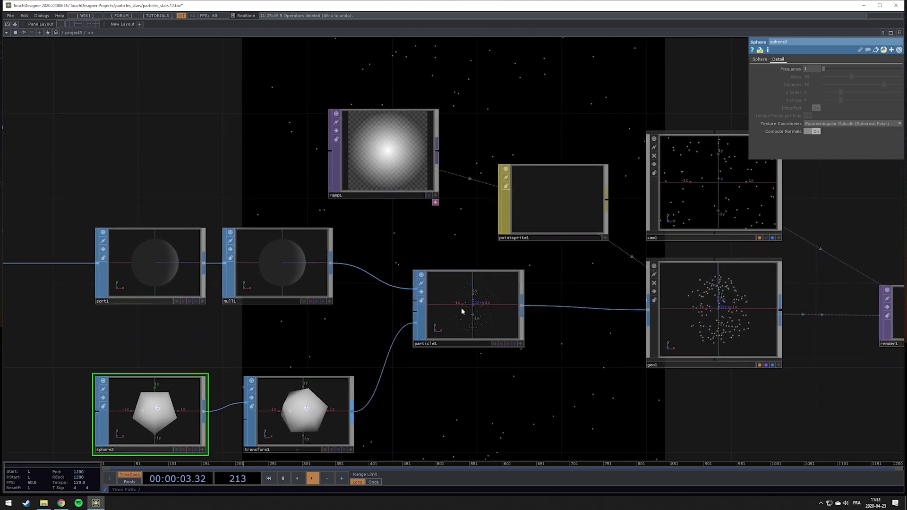
click(495, 343)
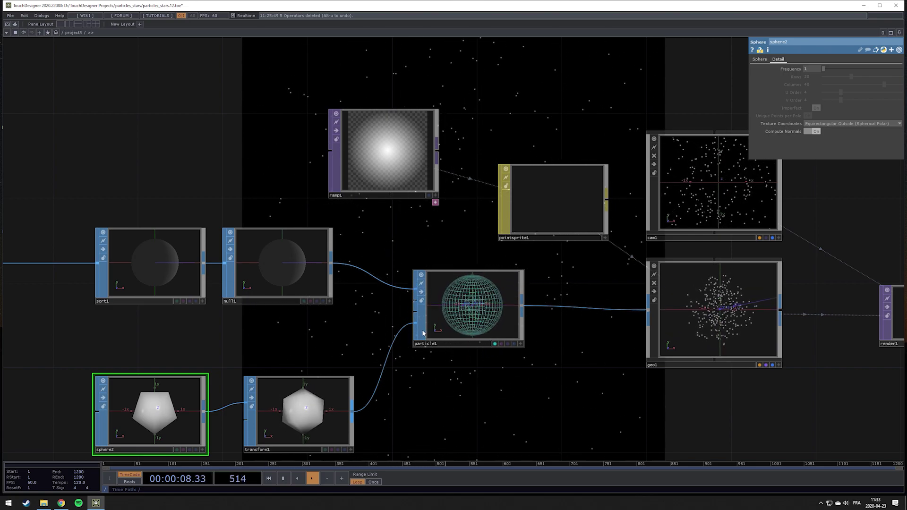
scroll(471, 313, up, 6)
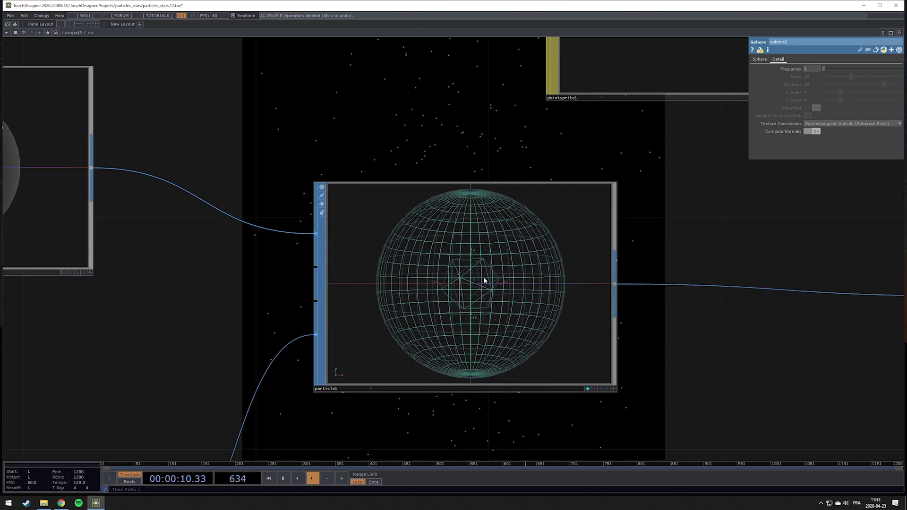
scroll(485, 280, down, 6)
scroll(455, 298, up, 6)
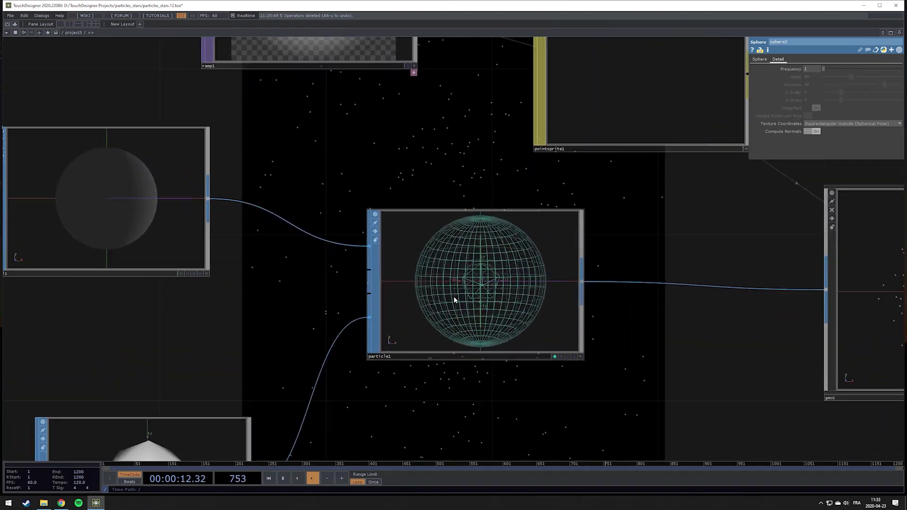
scroll(457, 300, down, 6)
scroll(461, 300, up, 2)
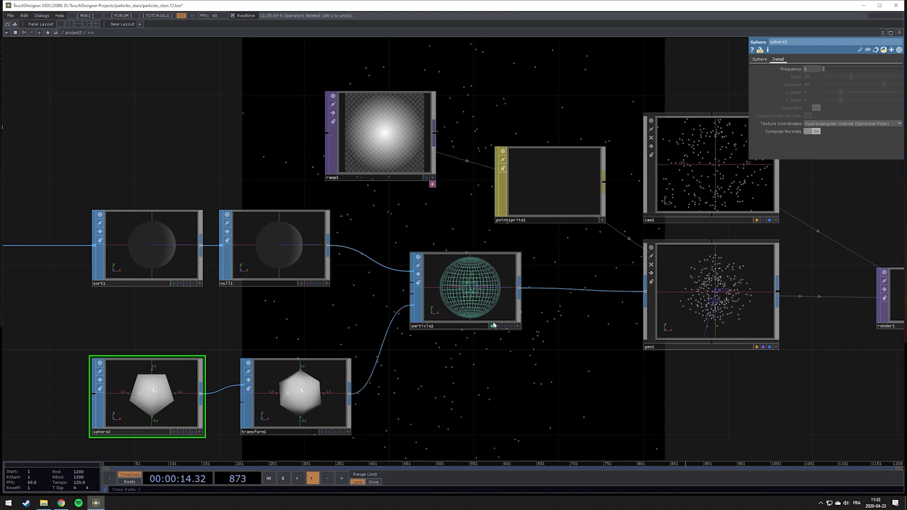
- Set the Particle SOP's Life Expect to 8
drag(404, 195, 441, 197)
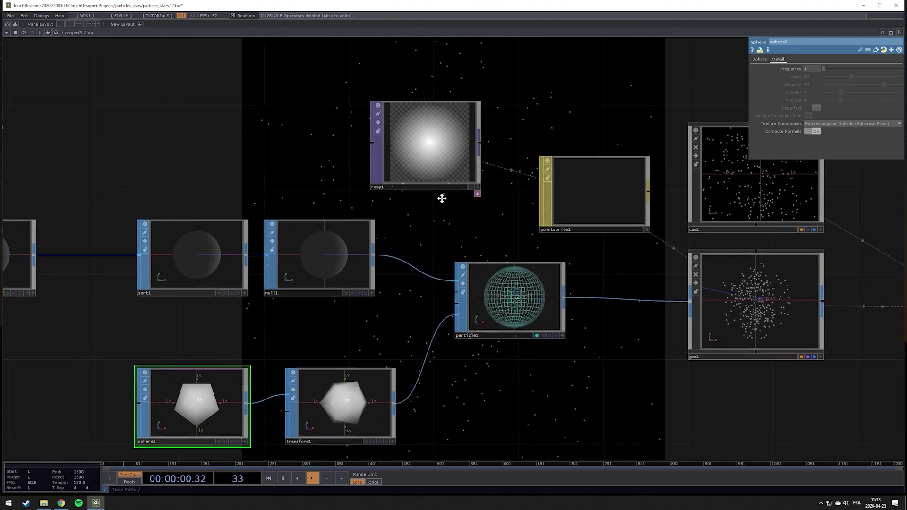
click(508, 299)
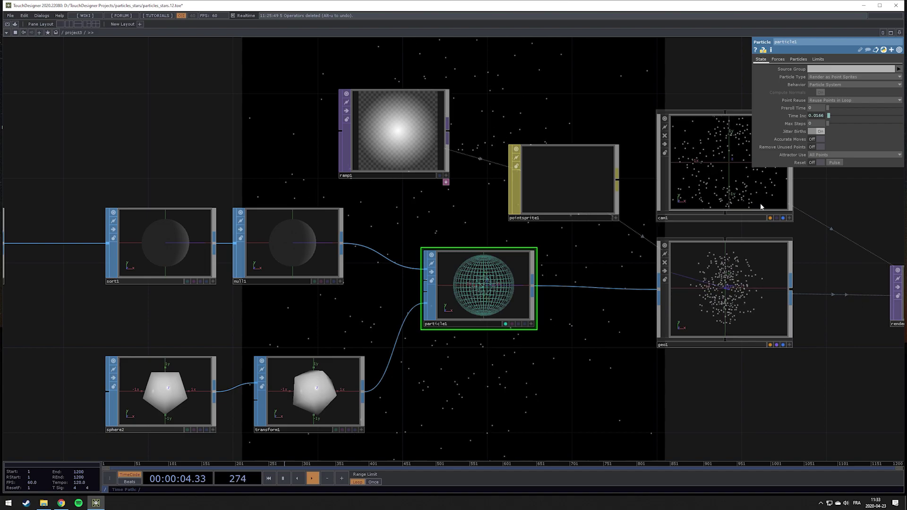
click(795, 59)
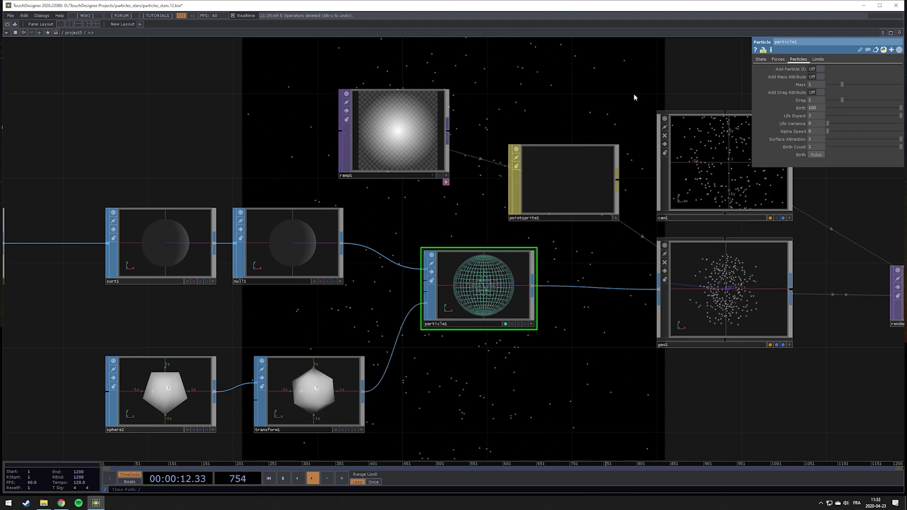
drag(634, 97, 557, 197)
click(816, 116)
text(8)
key(Return)
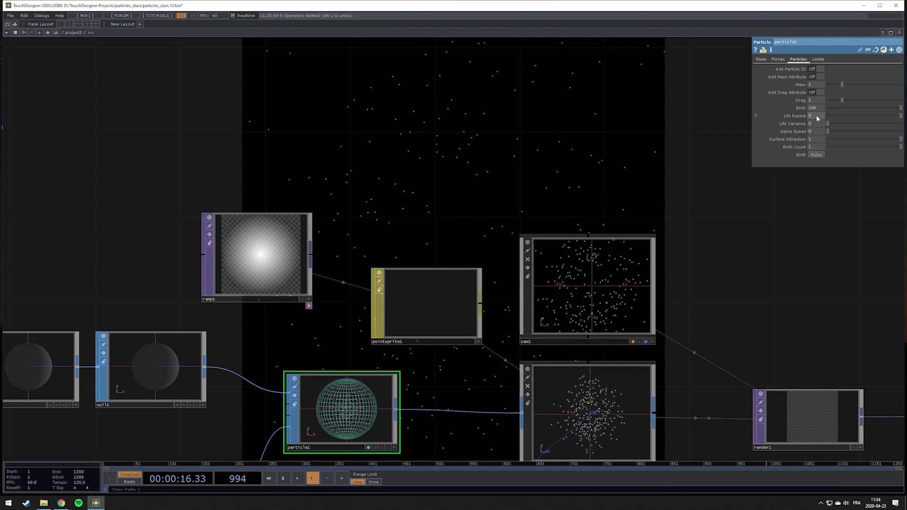
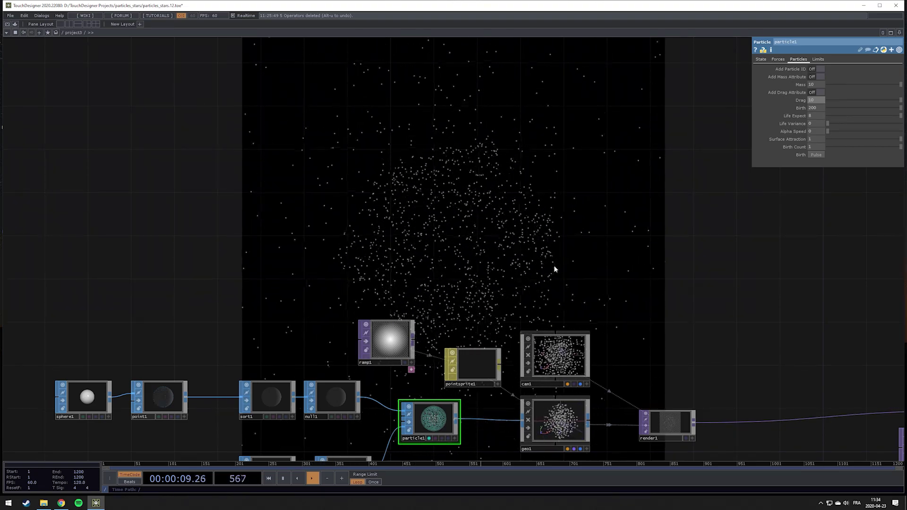
mouse_move(596, 267)
mouse_down()
mouse_move(573, 185)
mouse_move(599, 279)
mouse_up()
key(h)
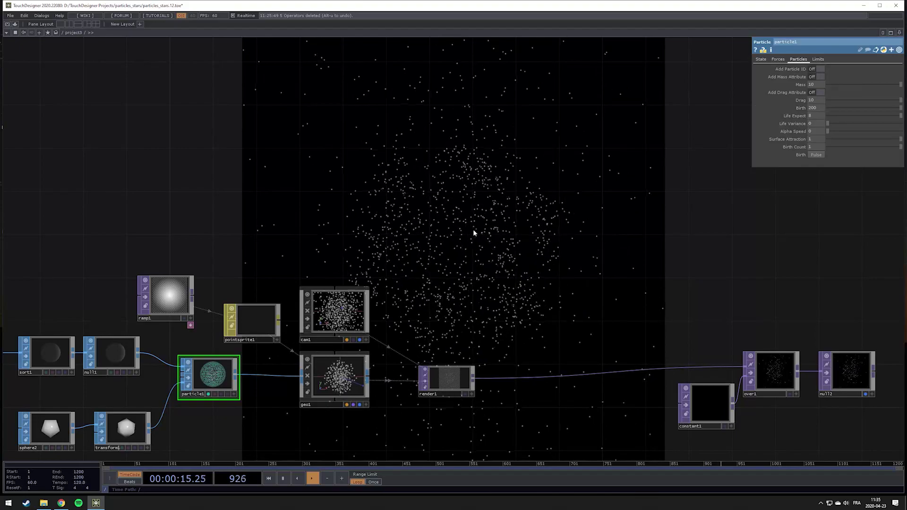
drag(404, 210, 710, 196)
drag(640, 163, 633, 194)
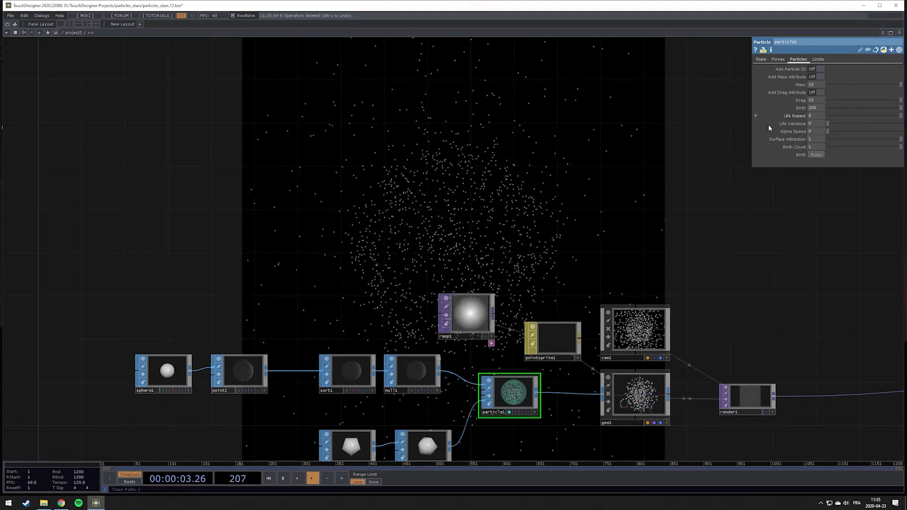
- Display the Particle SOP's limit settings and connect the Transform SOP's output to its Collision input
click(817, 59)
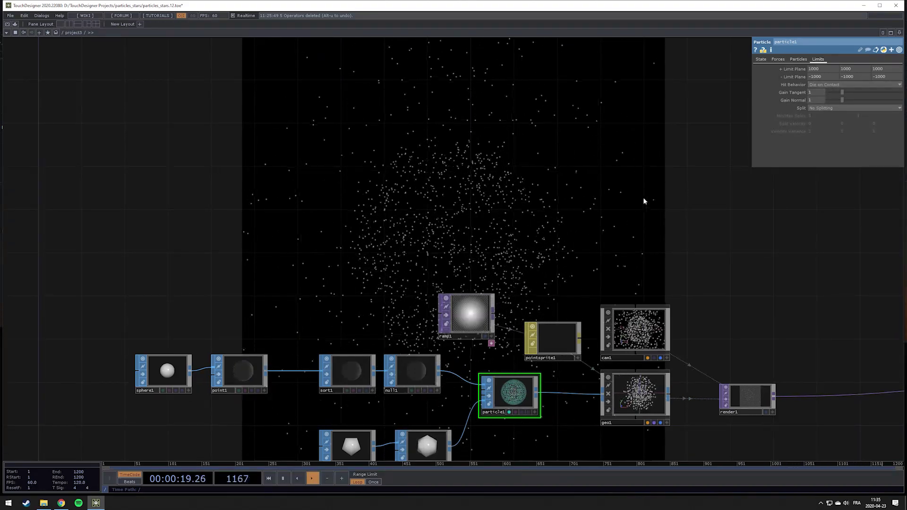
drag(625, 203, 626, 128)
scroll(504, 324, up, 5)
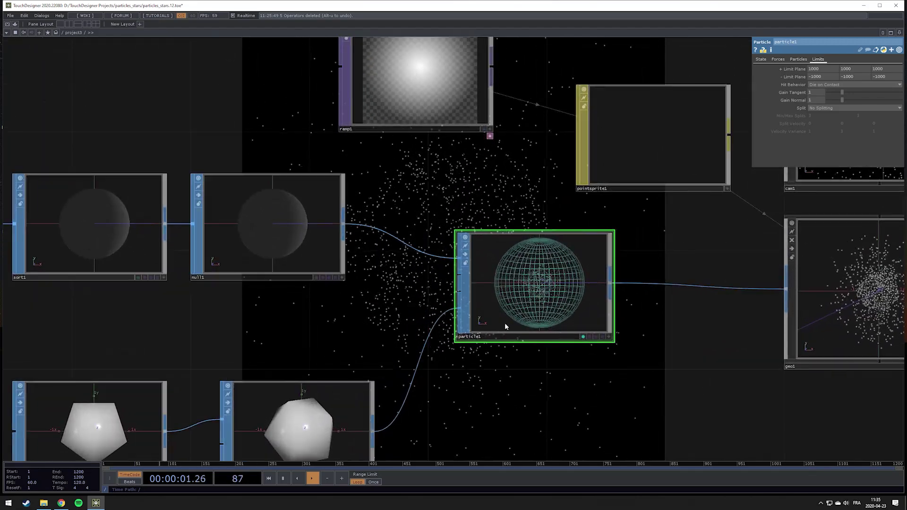
drag(474, 289, 512, 293)
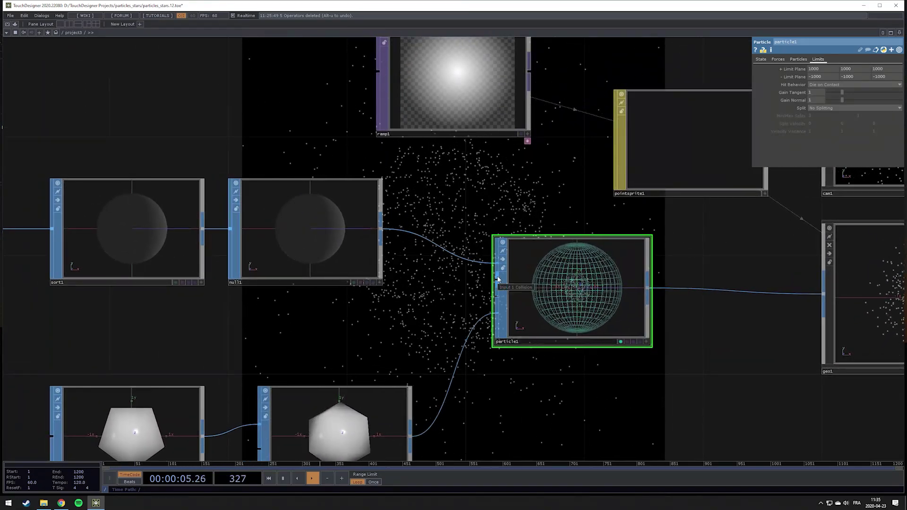
drag(412, 437, 492, 286)
- Set the Particle SOP's Hit Behavior to Bounce on Contact and its Gain Normal to 0.18
drag(505, 241, 328, 370)
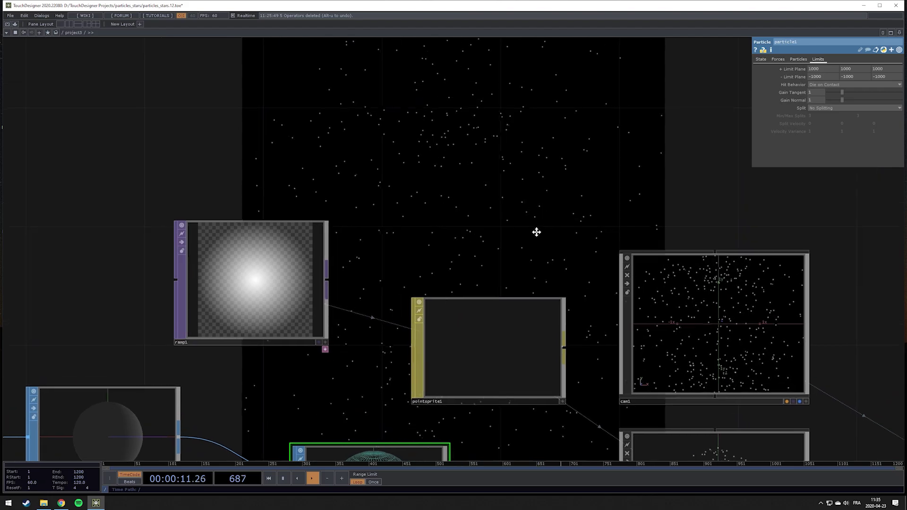
drag(536, 232, 528, 240)
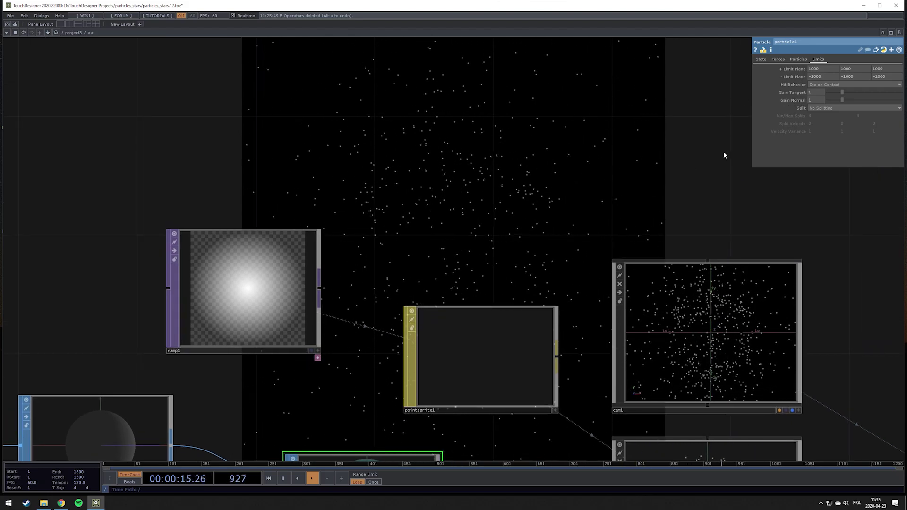
click(819, 85)
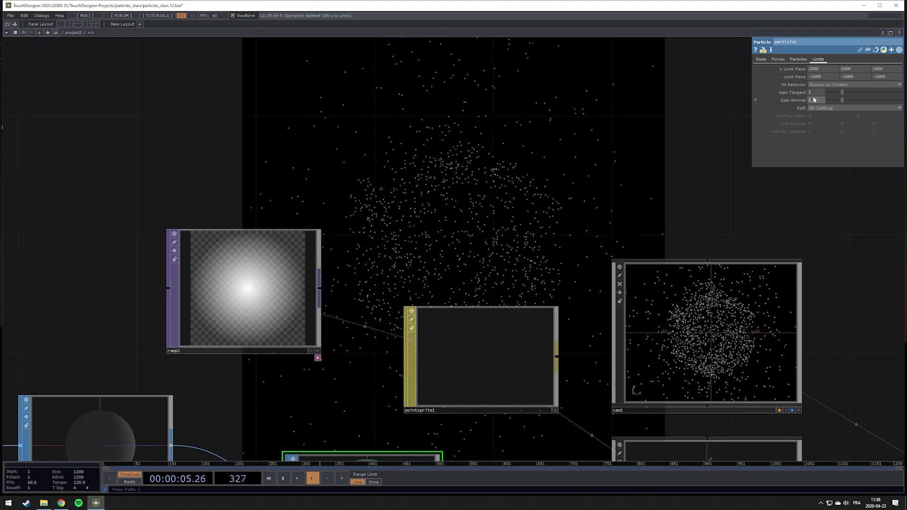
text(0.18)
key(Return)
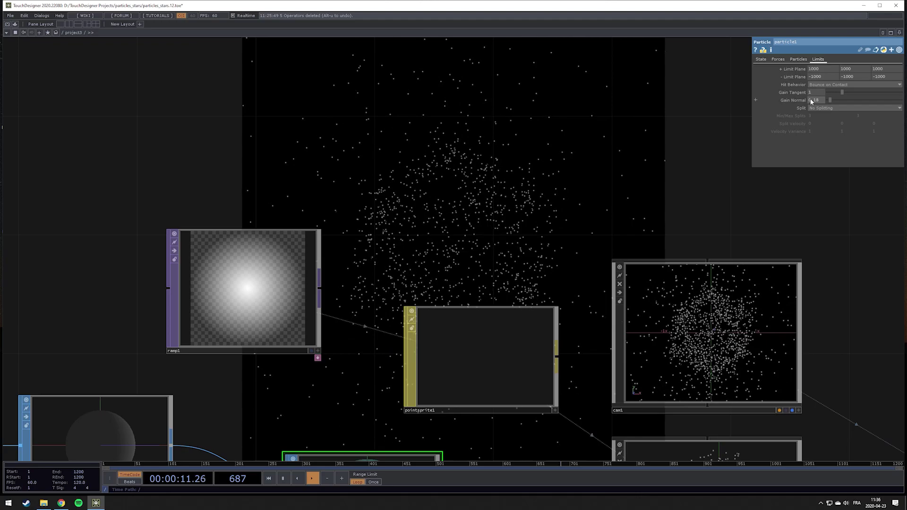
- Set the Particle SOP's Split option to Split on Contact and inspect the particle shape against the whole network
click(838, 108)
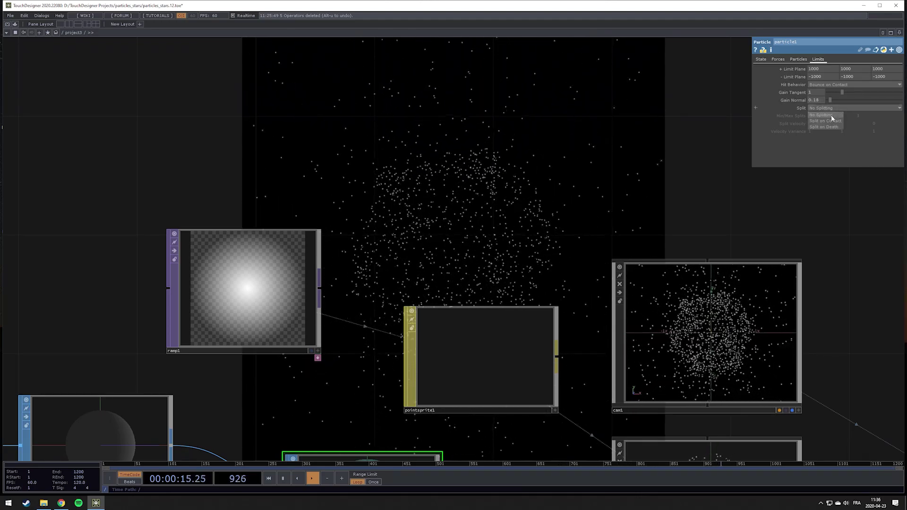
click(832, 121)
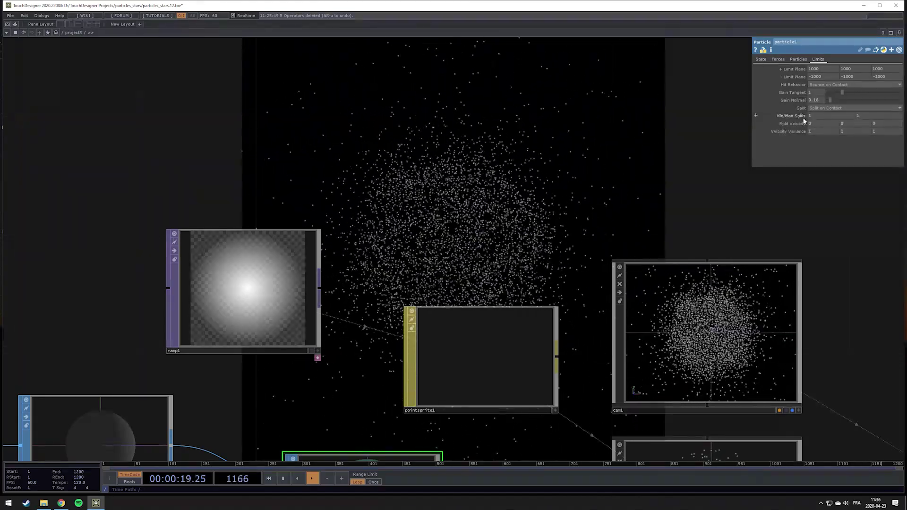
drag(572, 201, 602, 240)
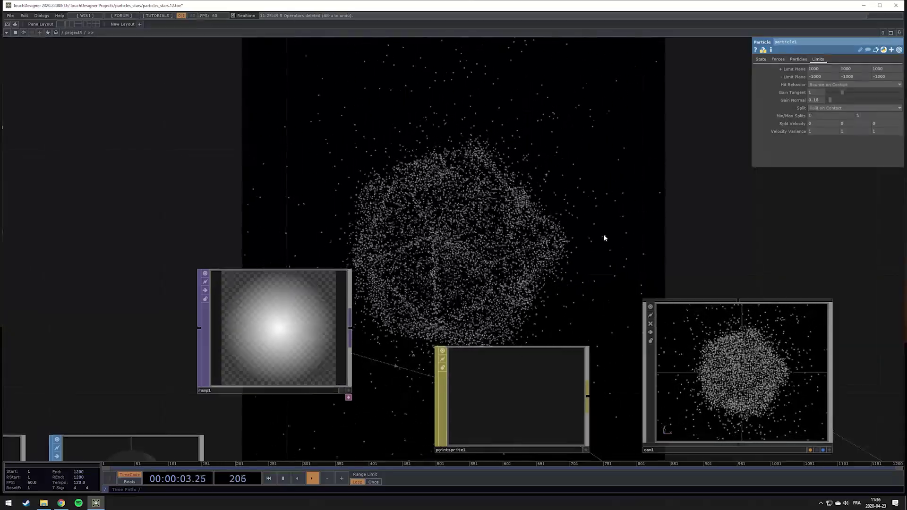
scroll(558, 255, down, 4)
scroll(558, 255, up, 4)
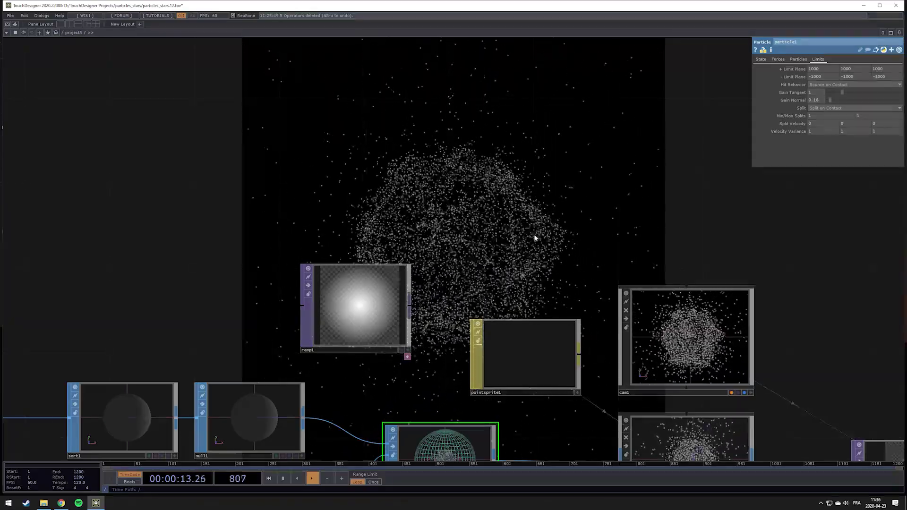
scroll(533, 234, down, 5)
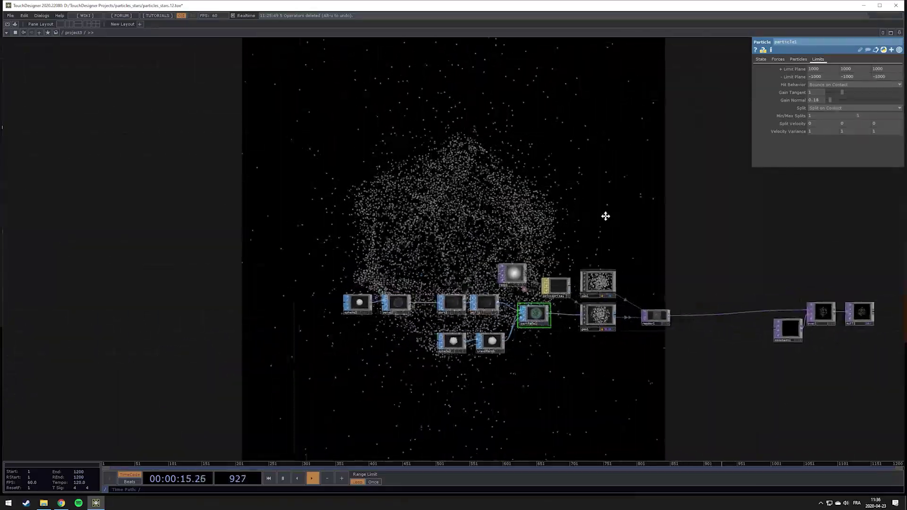
- Set the Point Sprite material's Constant Point Scale to about 4.46
scroll(603, 220, up, 5)
drag(567, 221, 370, 190)
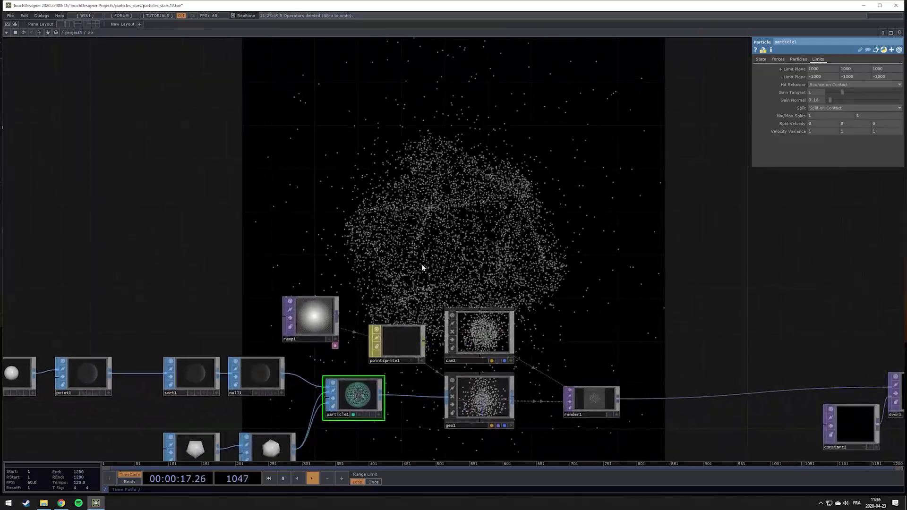
click(402, 345)
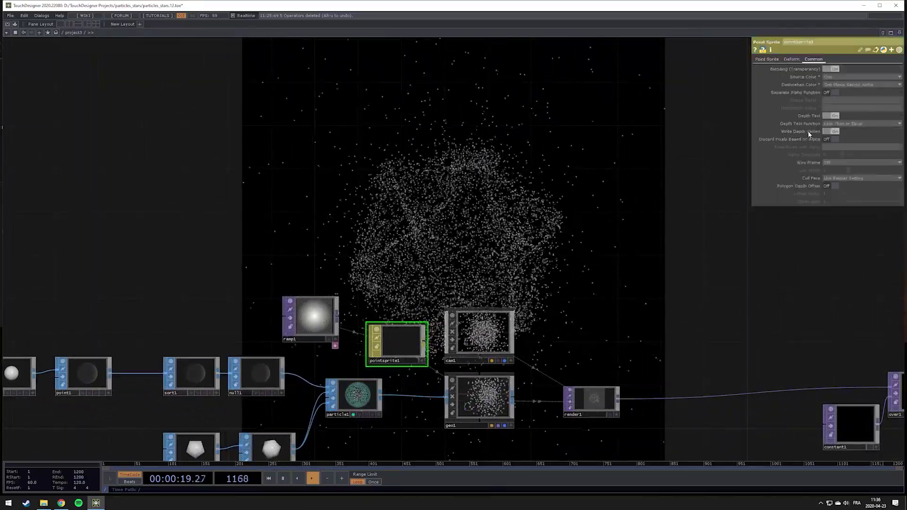
click(767, 59)
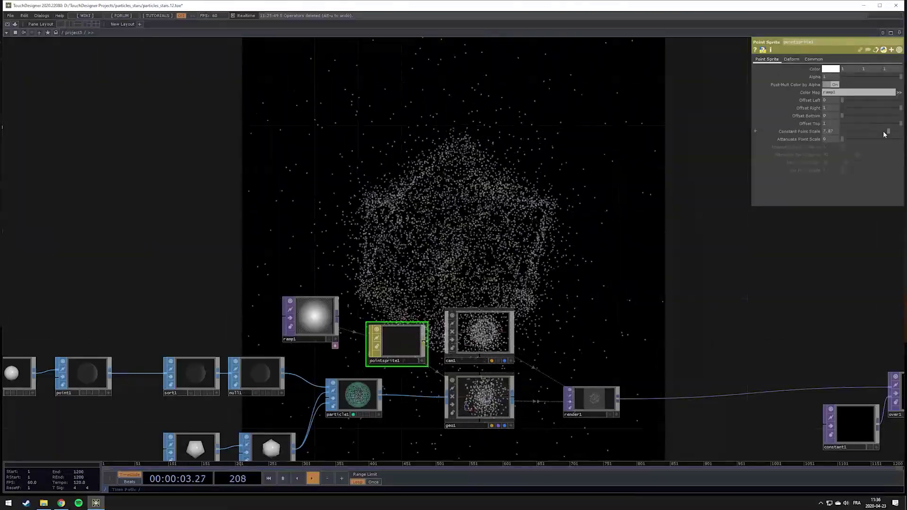
drag(885, 130, 868, 131)
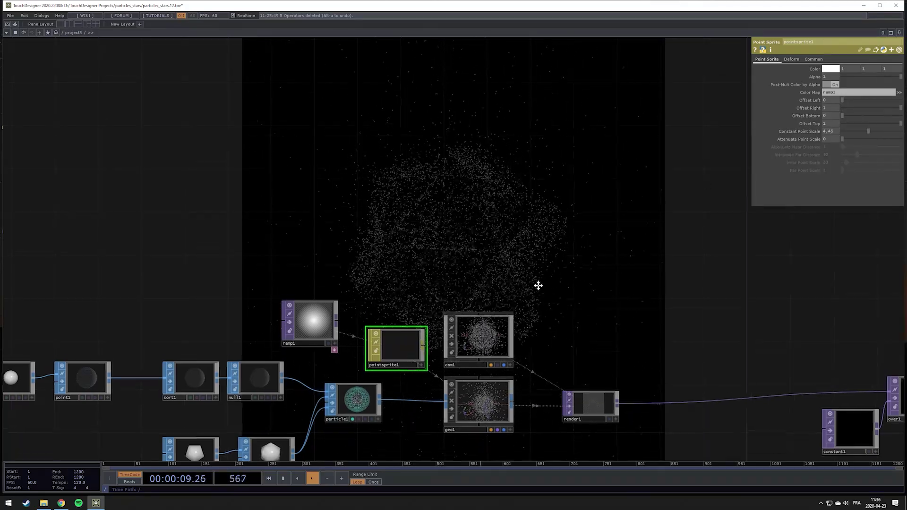
- Move the polygon sphere SOP away from the Transform SOP and insert a Switch SOP between them
drag(538, 283, 567, 313)
drag(540, 286, 564, 327)
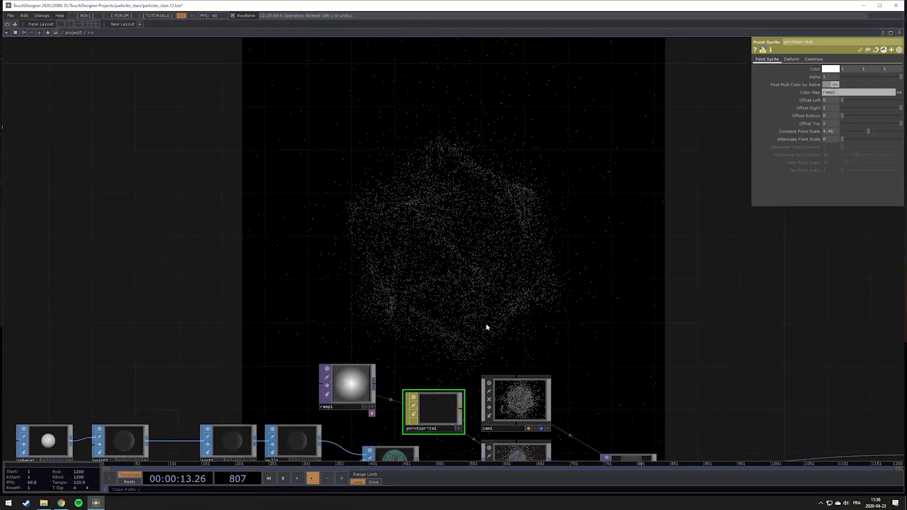
drag(482, 319, 627, 198)
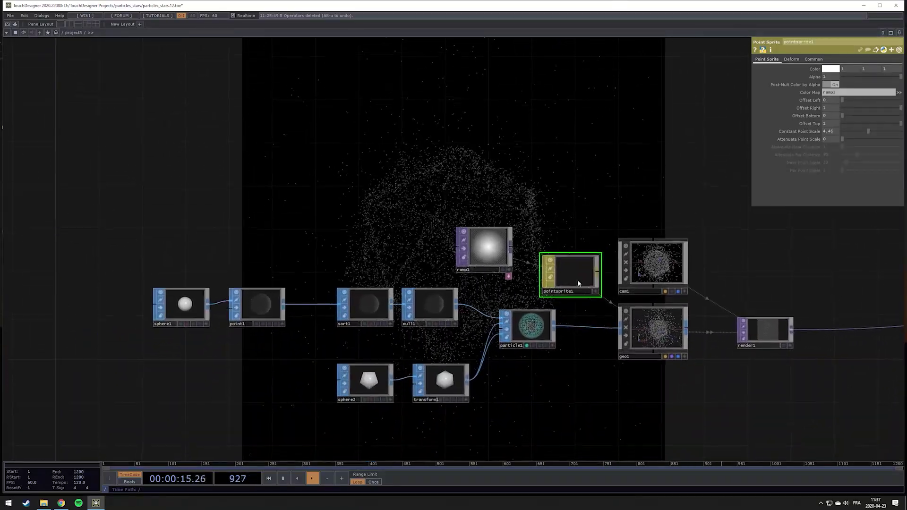
drag(366, 376, 247, 387)
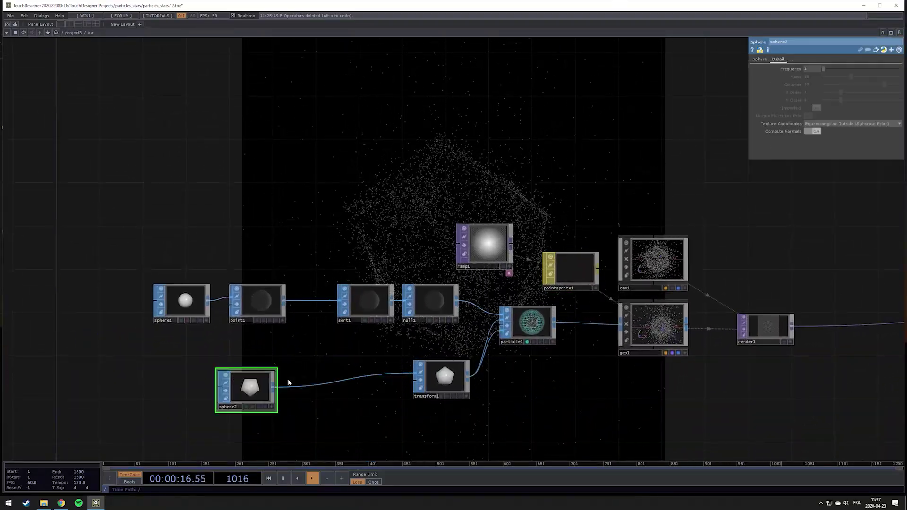
right_click(334, 380)
click(349, 375)
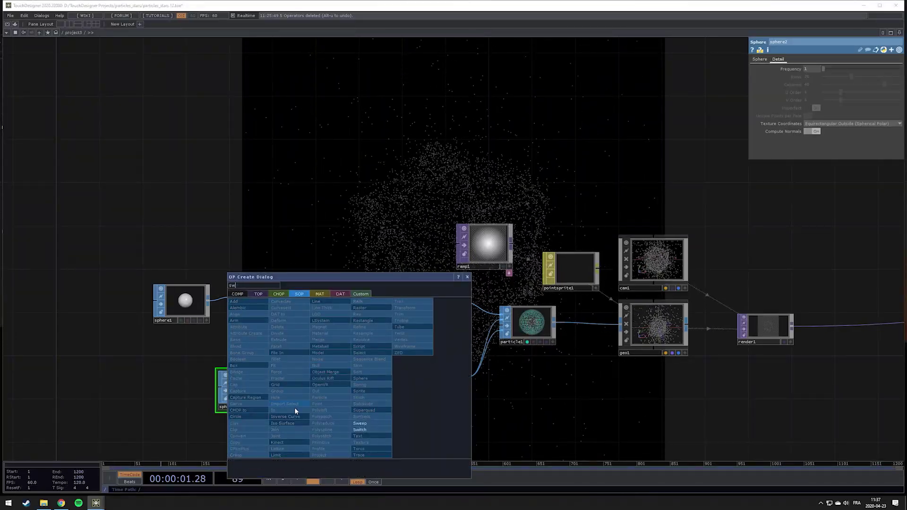
click(361, 428)
click(348, 403)
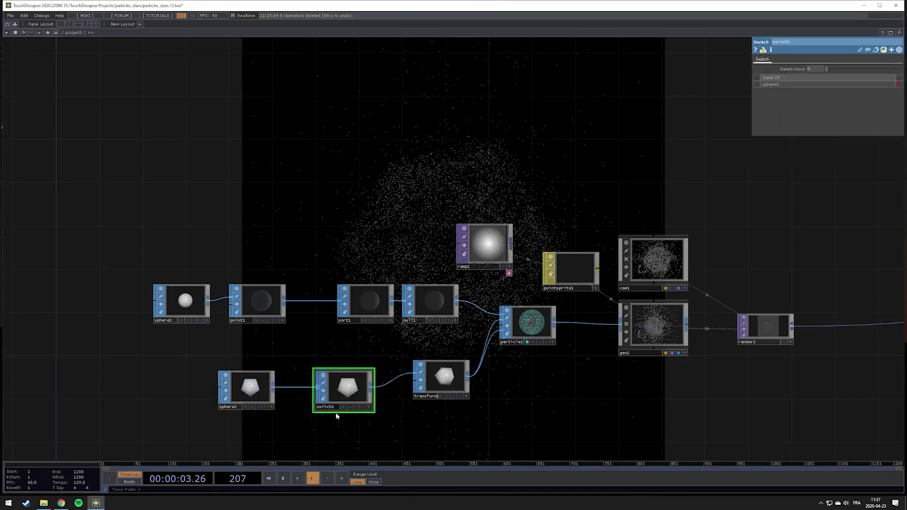
- Add a Box SOP below the polygon sphere and connect it as the Switch SOP's second input
right_click(435, 381)
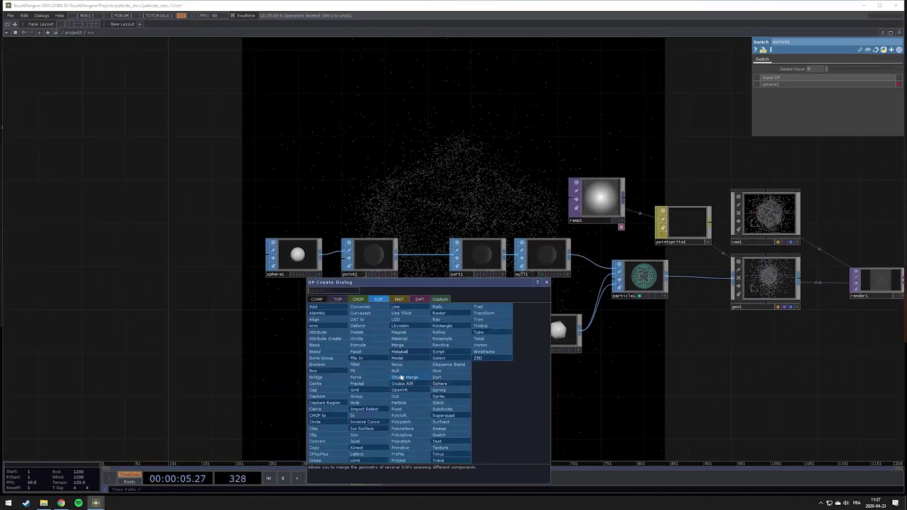
text(bo)
click(328, 371)
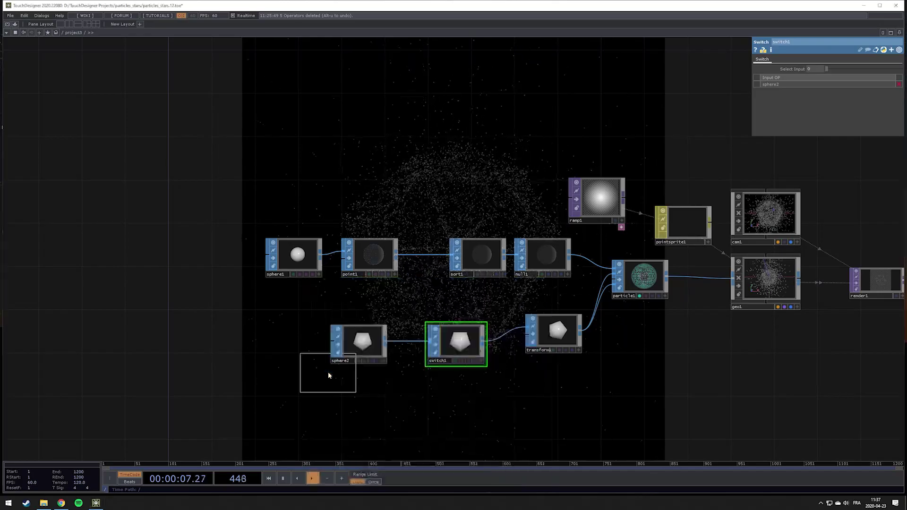
click(367, 410)
drag(395, 409, 427, 344)
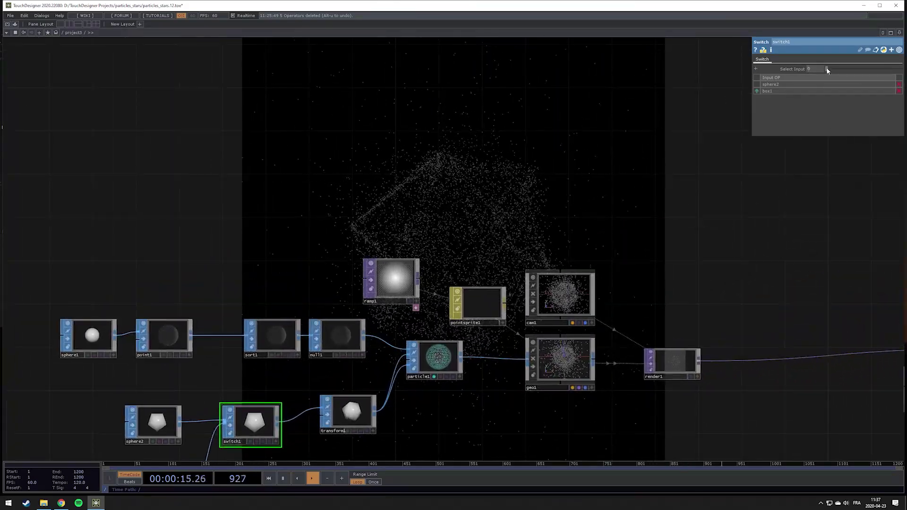
- Try the box as the collision shape with the Switch SOP's Select Input at 1, and return it to 0
drag(826, 69, 831, 69)
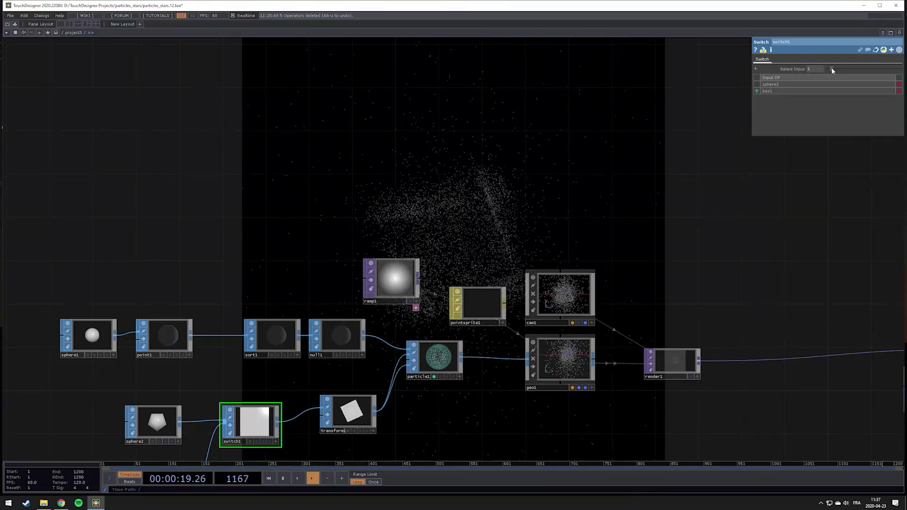
drag(831, 69, 826, 69)
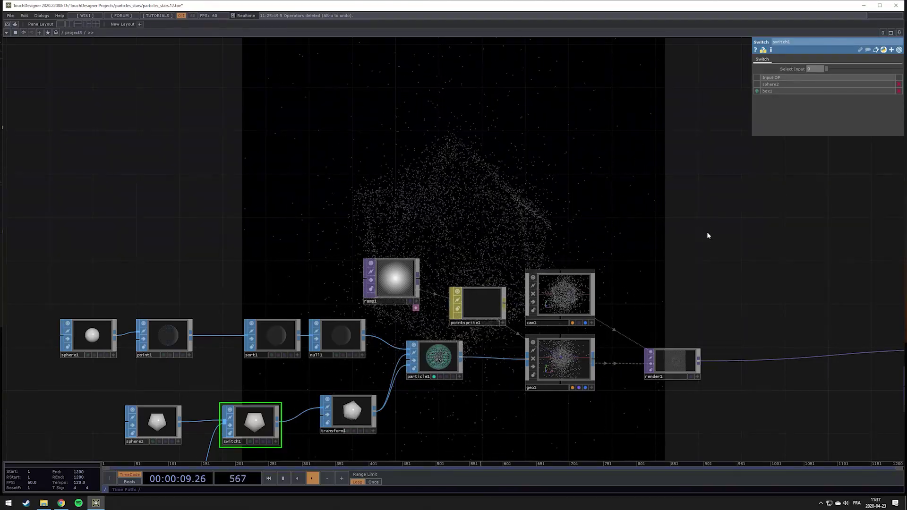
- Move the Constant, Over and Null TOPs together farther from the Render TOP to make room in the chain
drag(684, 236, 519, 257)
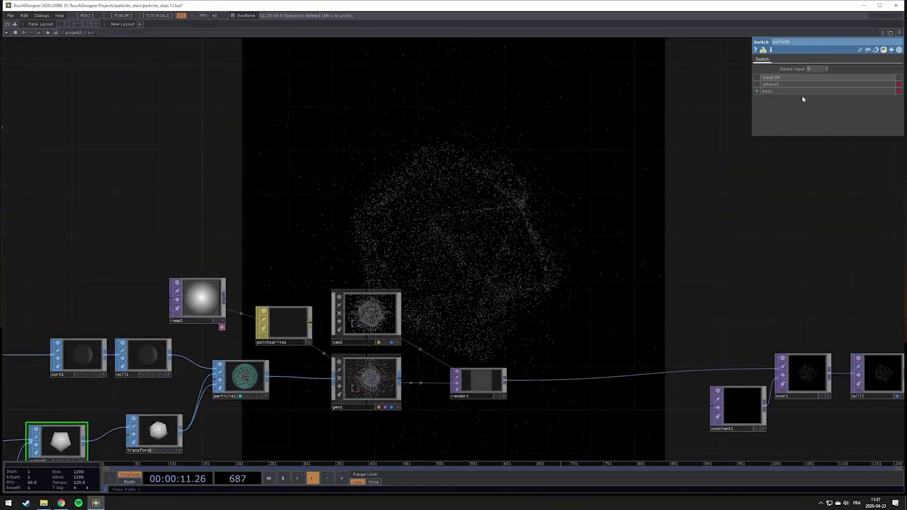
drag(650, 238, 339, 128)
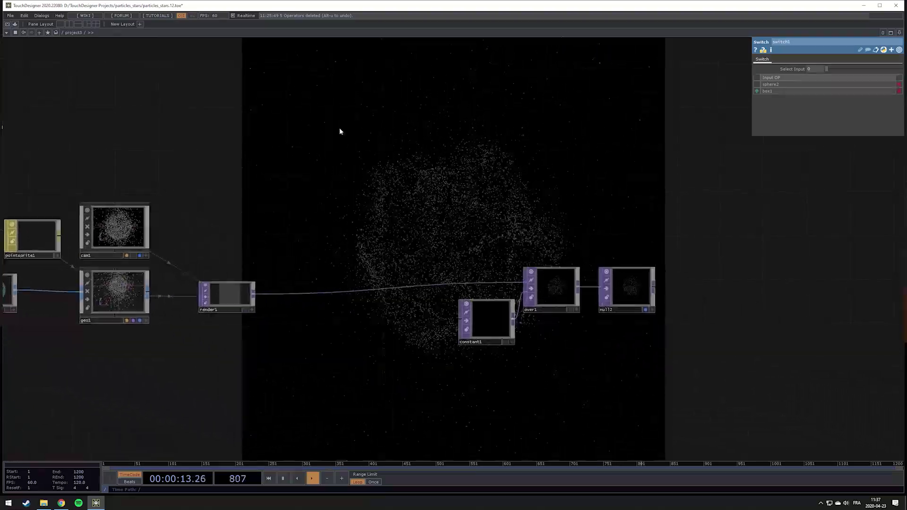
drag(412, 215, 615, 326)
drag(497, 250, 669, 262)
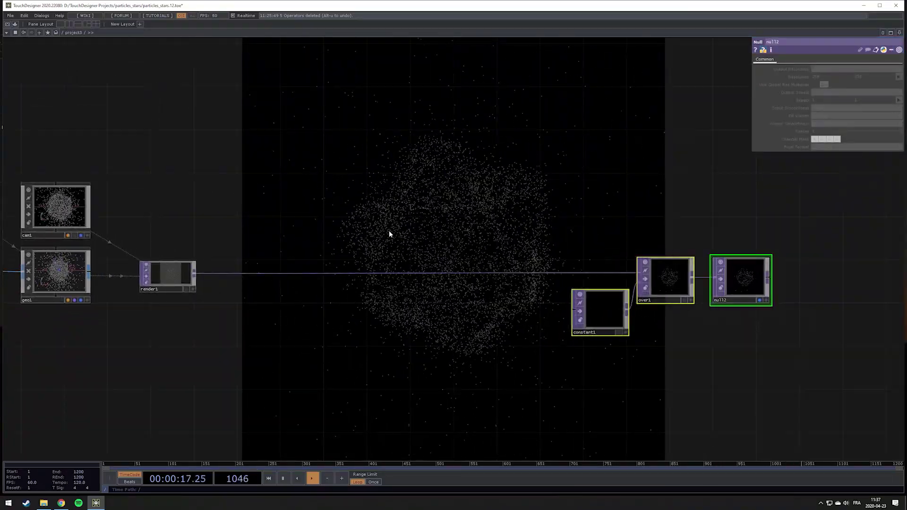
- Insert an Add TOP between the Render TOP and the Over TOP
drag(249, 260, 408, 279)
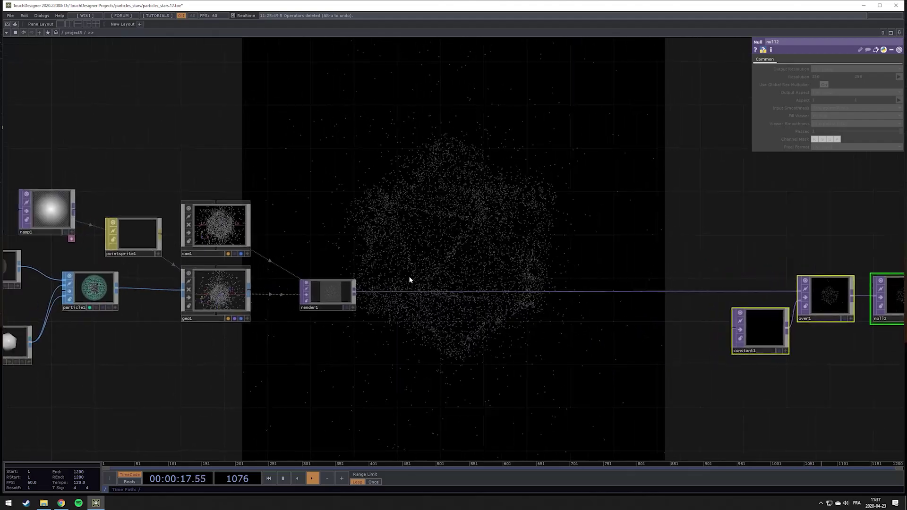
right_click(353, 293)
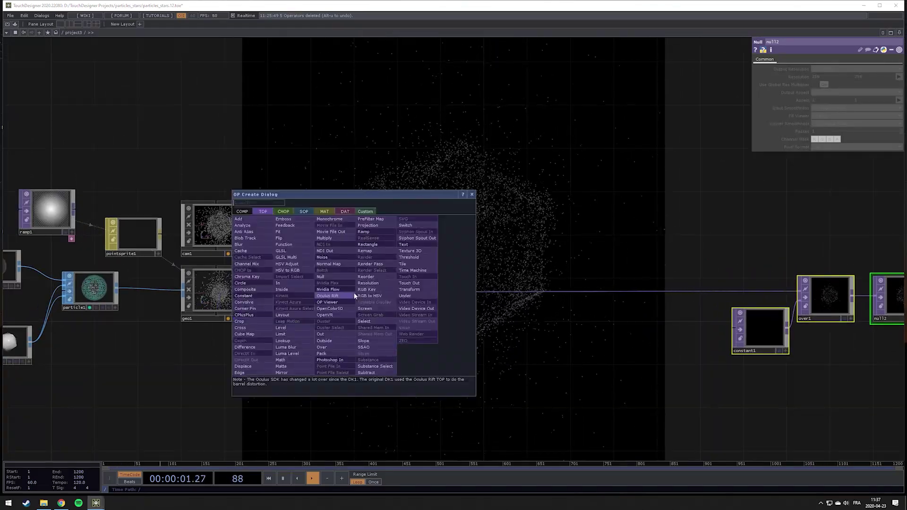
click(238, 219)
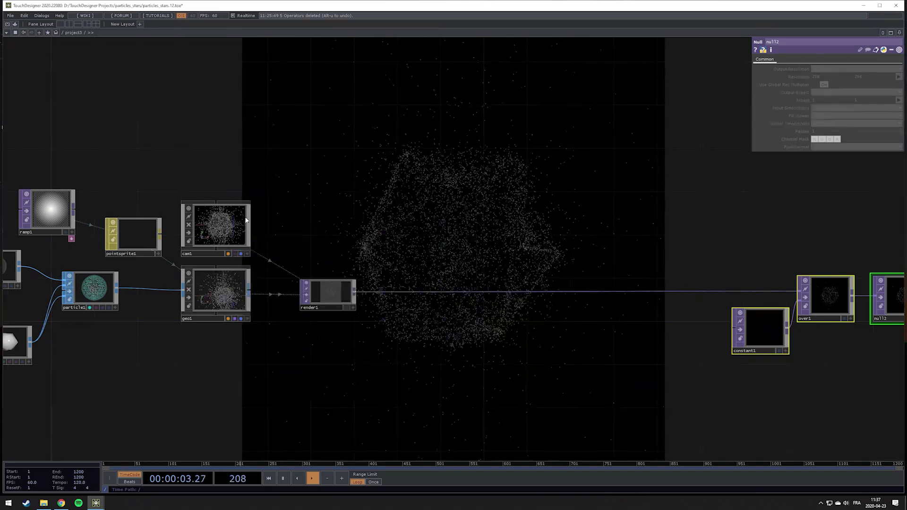
click(519, 296)
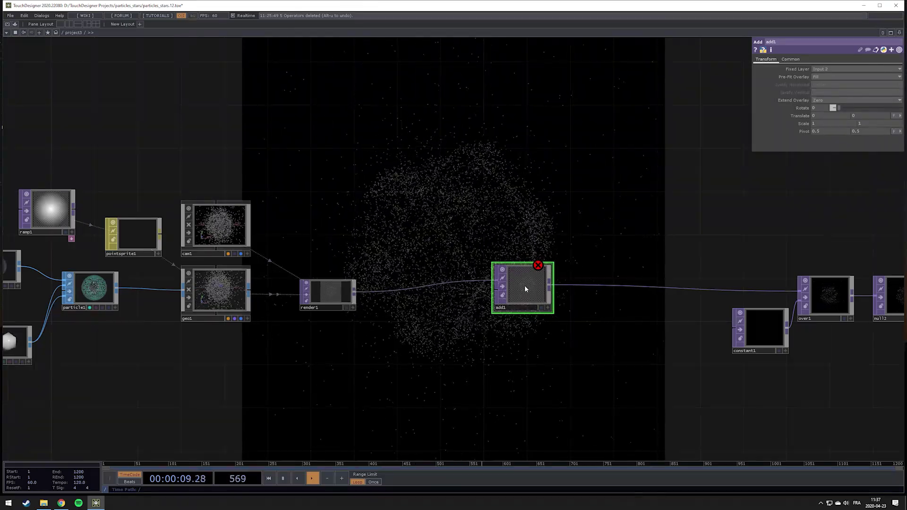
- Check the Instagram reference video in the browser and return to the TouchDesigner network
scroll(404, 263, up, 3)
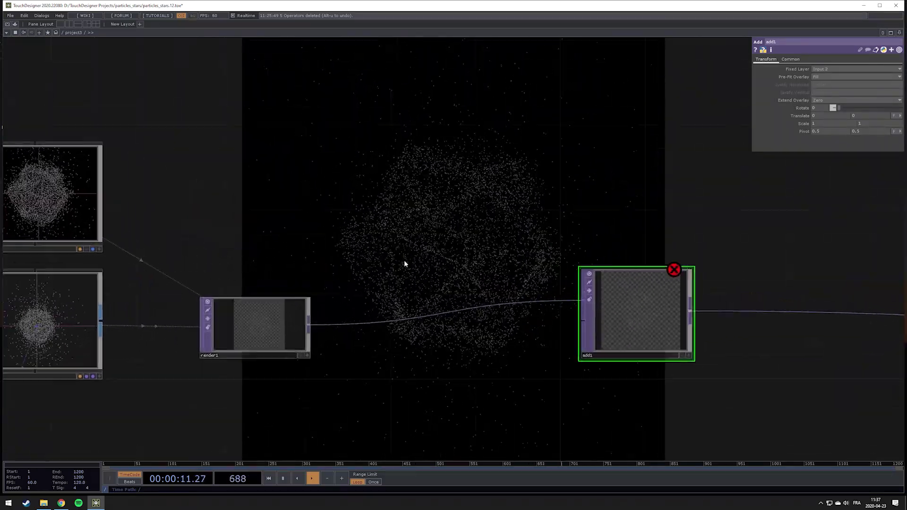
scroll(409, 260, down, 1)
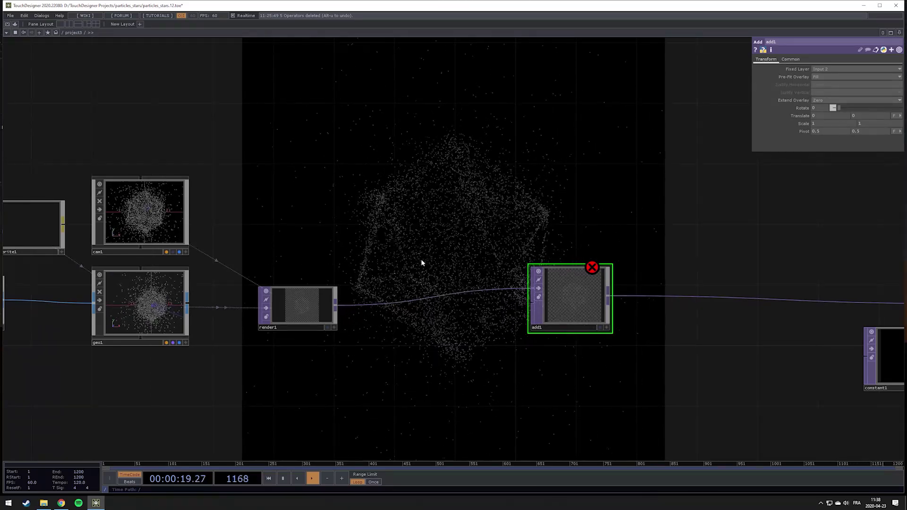
key(alt+Tab)
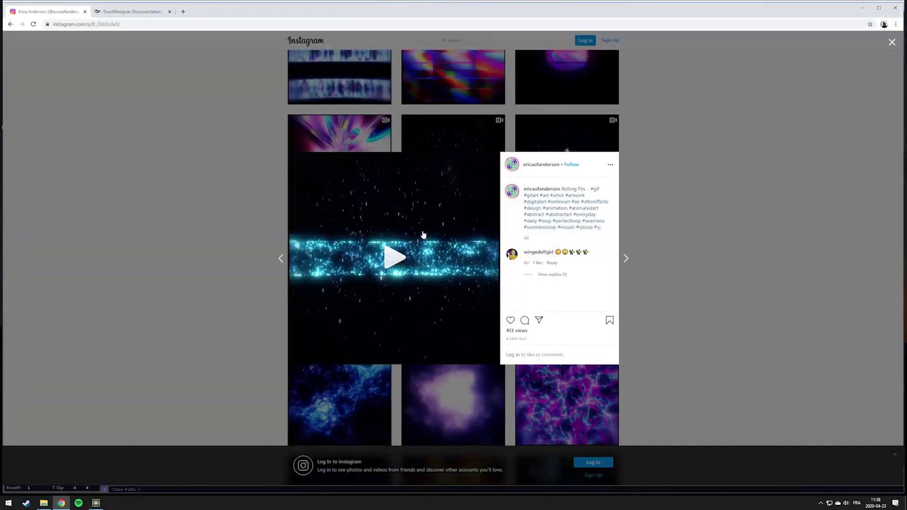
key(alt+Tab)
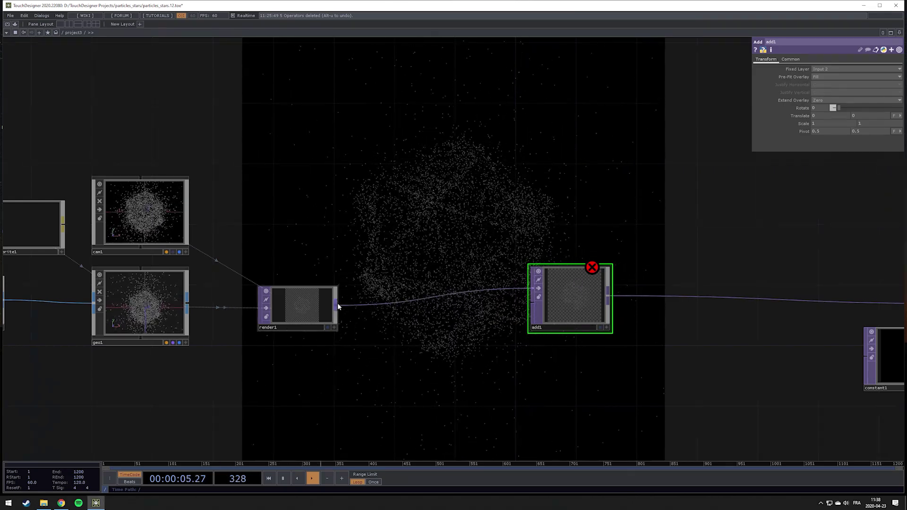
- Branch a Blur TOP off the Render TOP's output and place it above the existing wire
right_click(336, 307)
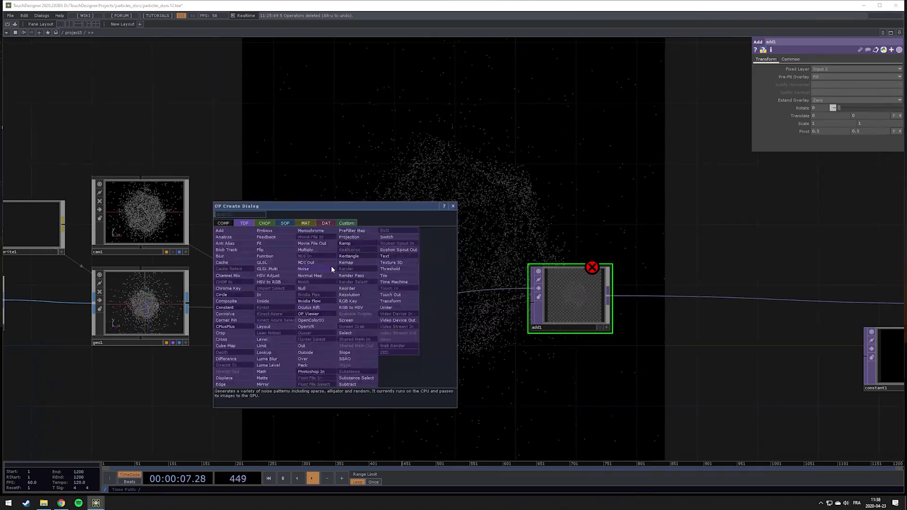
click(245, 257)
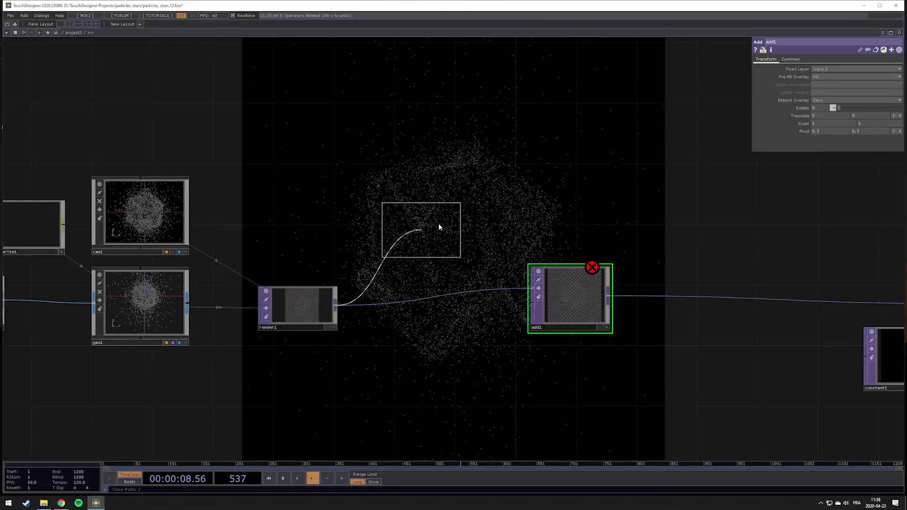
click(388, 223)
- Append a Level TOP to the Blur TOP's output and place it beside the Blur
scroll(388, 225, up, 4)
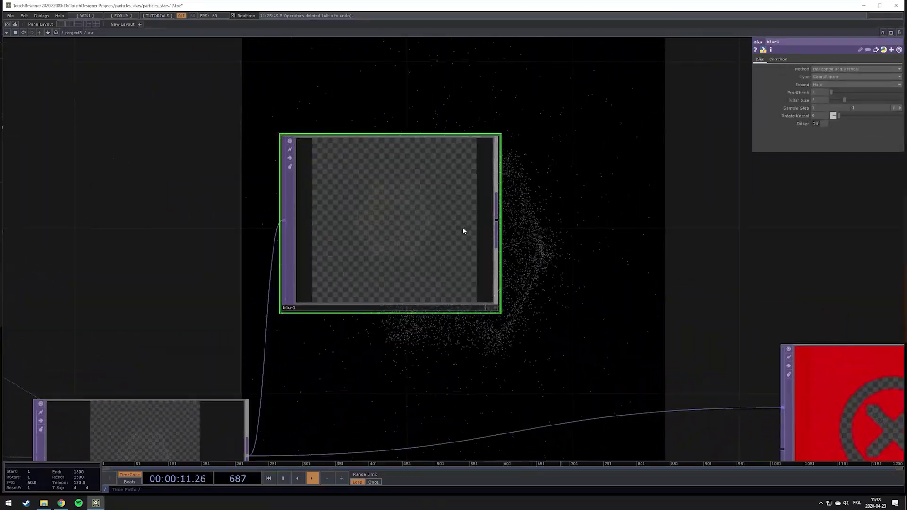
right_click(383, 198)
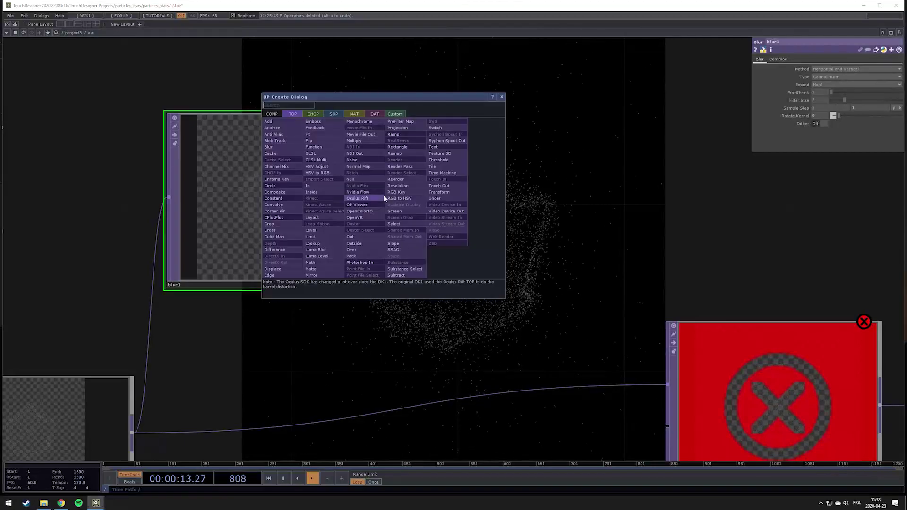
text(lev)
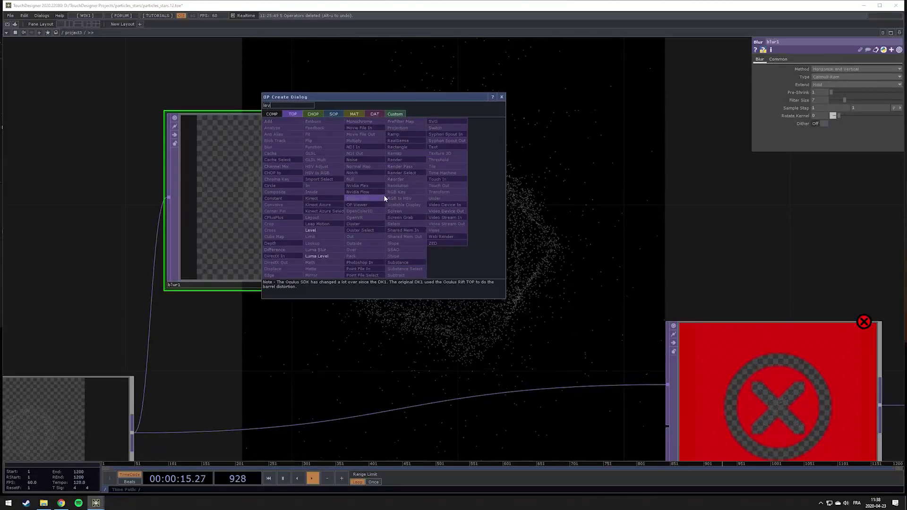
click(339, 229)
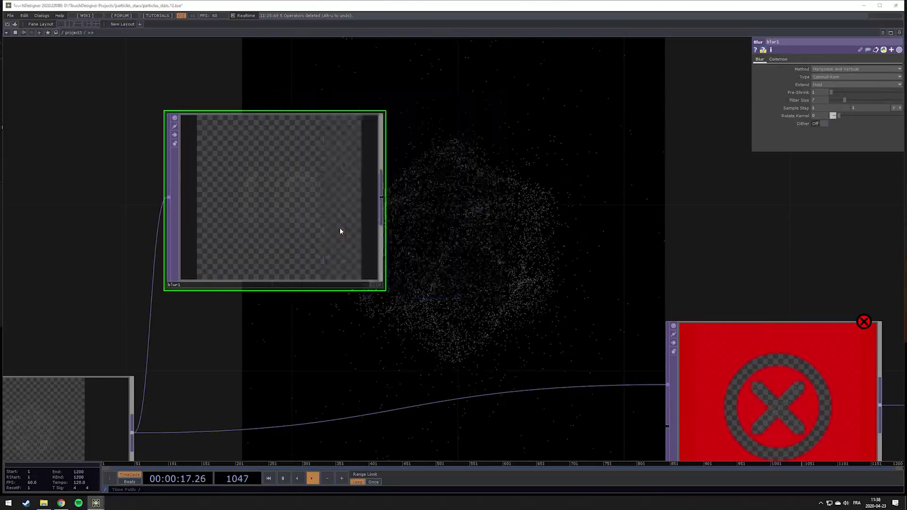
click(521, 198)
scroll(613, 311, down, 5)
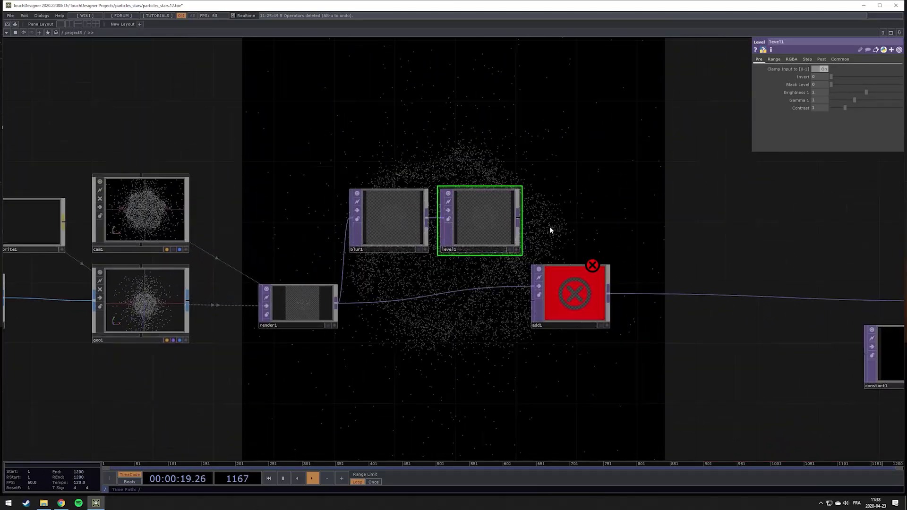
scroll(406, 222, up, 5)
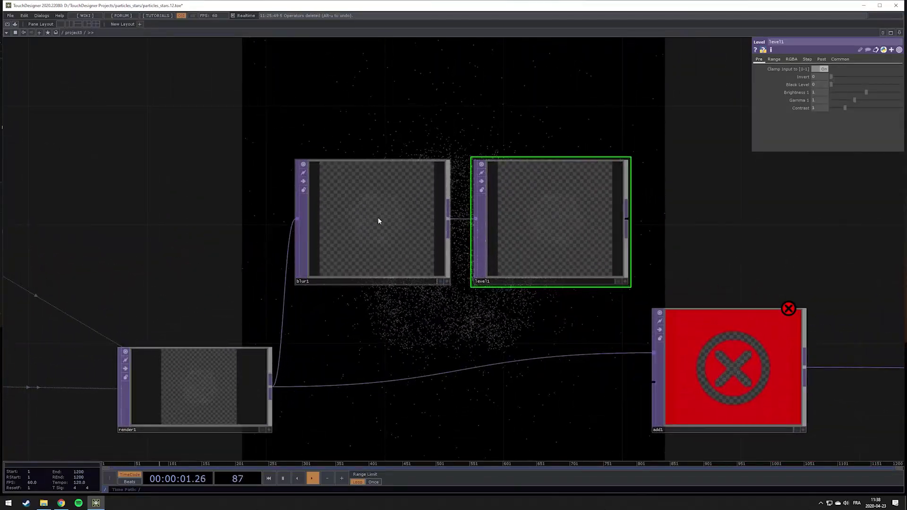
scroll(375, 226, up, 2)
scroll(380, 230, down, 6)
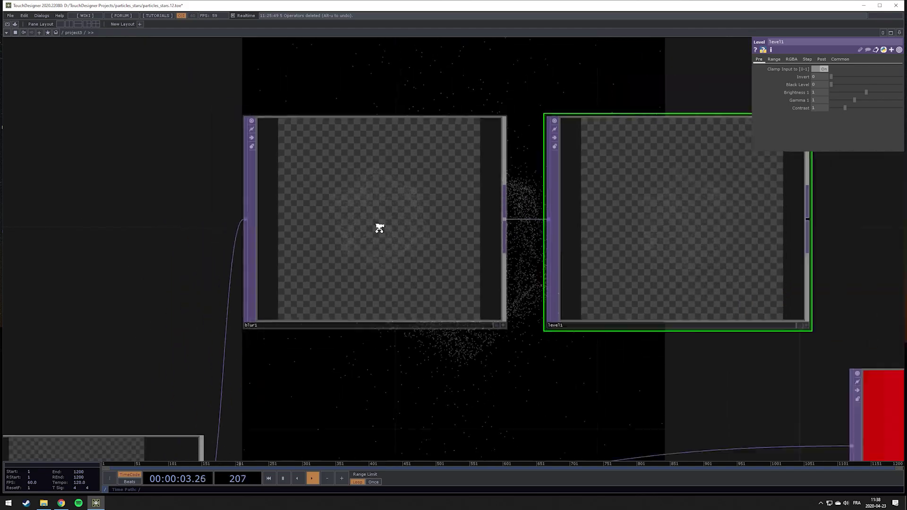
scroll(384, 229, up, 2)
scroll(384, 228, down, 2)
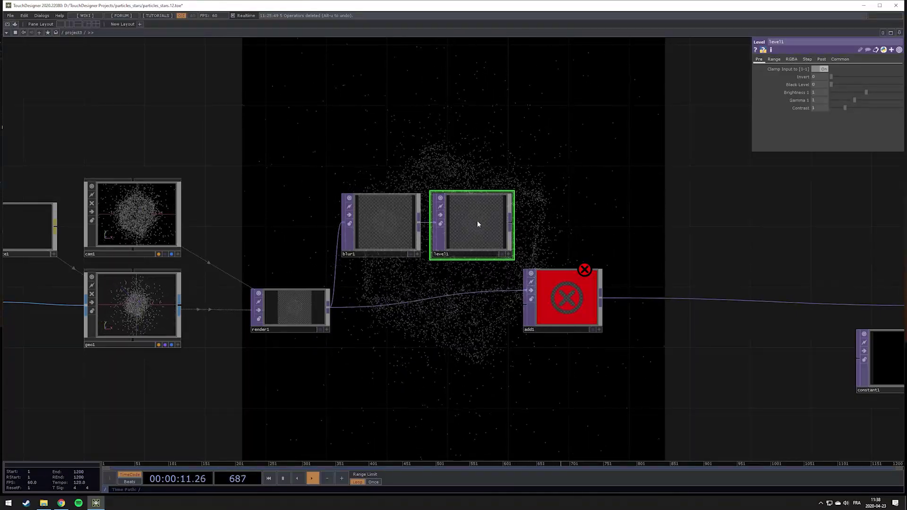
- Set the Blur TOP's filter size to 8 and examine the blurred output
click(395, 216)
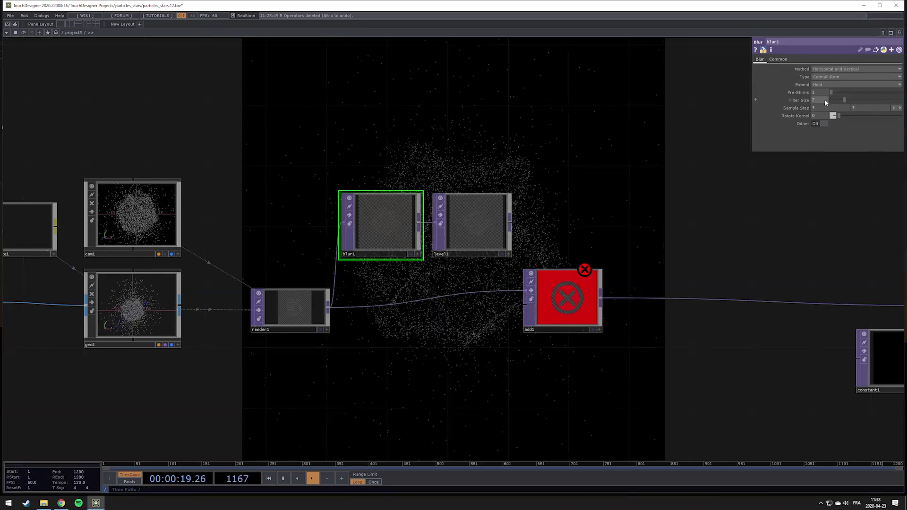
click(822, 100)
scroll(401, 226, up, 6)
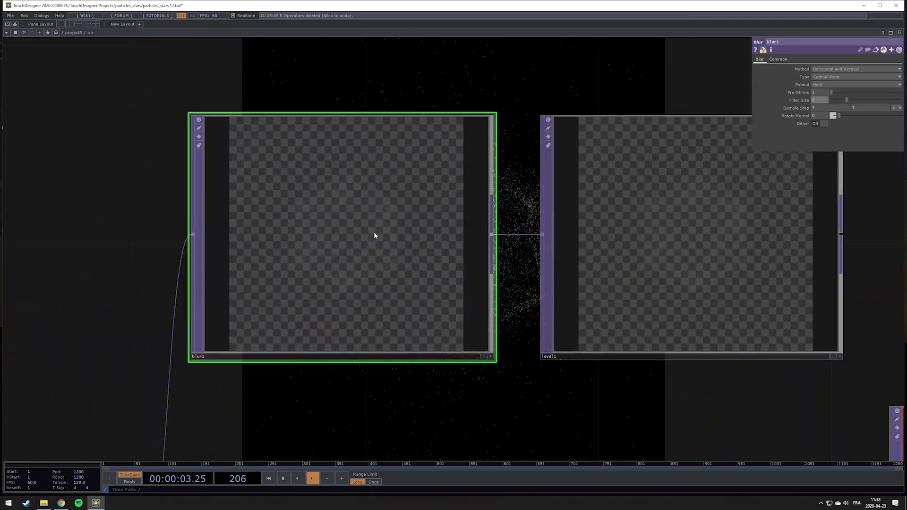
scroll(373, 232, down, 5)
- Raise the Level TOP's brightness to 7 to intensify the blurred particles
click(506, 231)
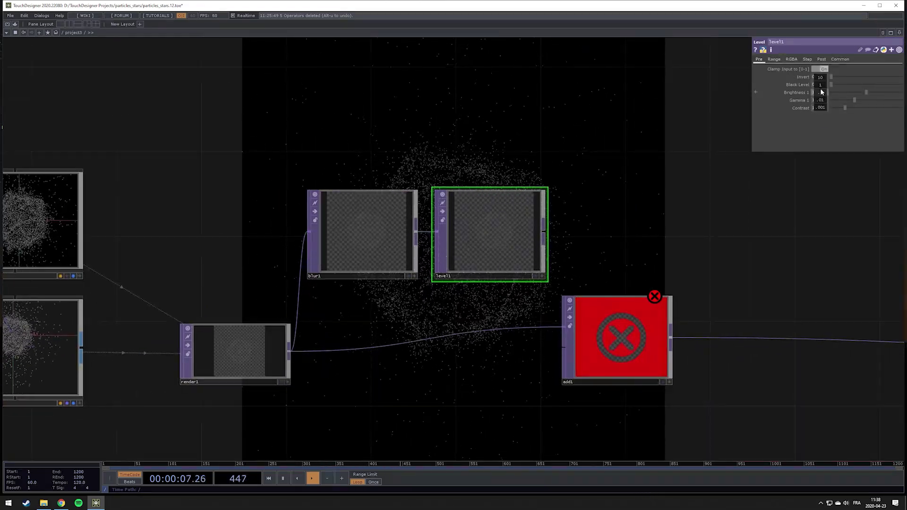
middle_drag(820, 87, 850, 88)
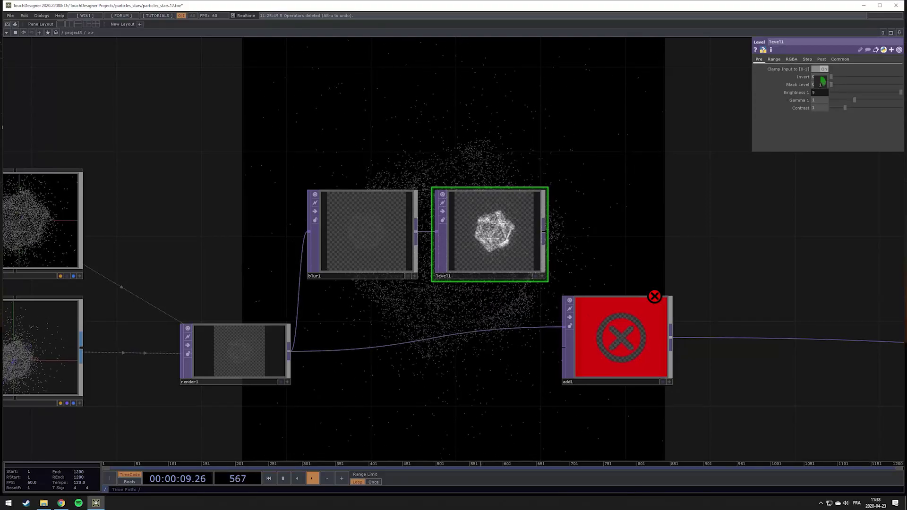
scroll(472, 226, up, 4)
scroll(469, 263, down, 2)
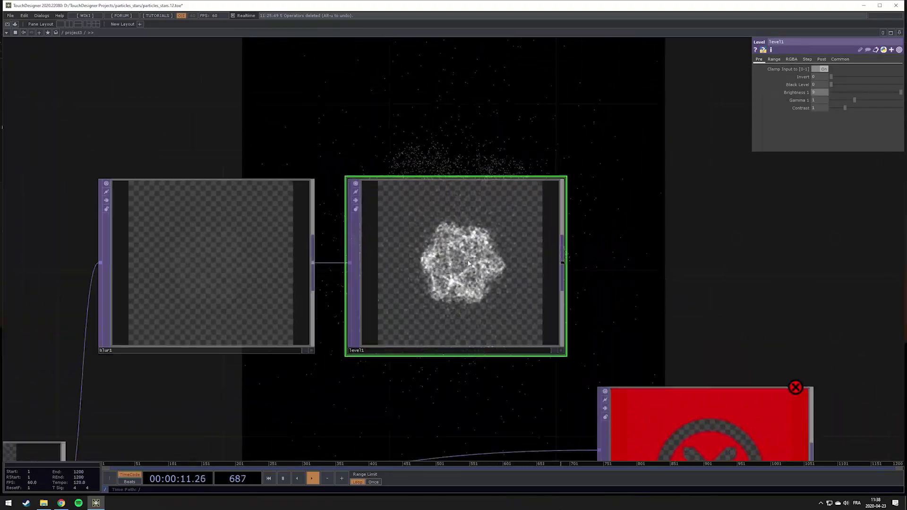
scroll(469, 263, up, 3)
scroll(469, 263, down, 3)
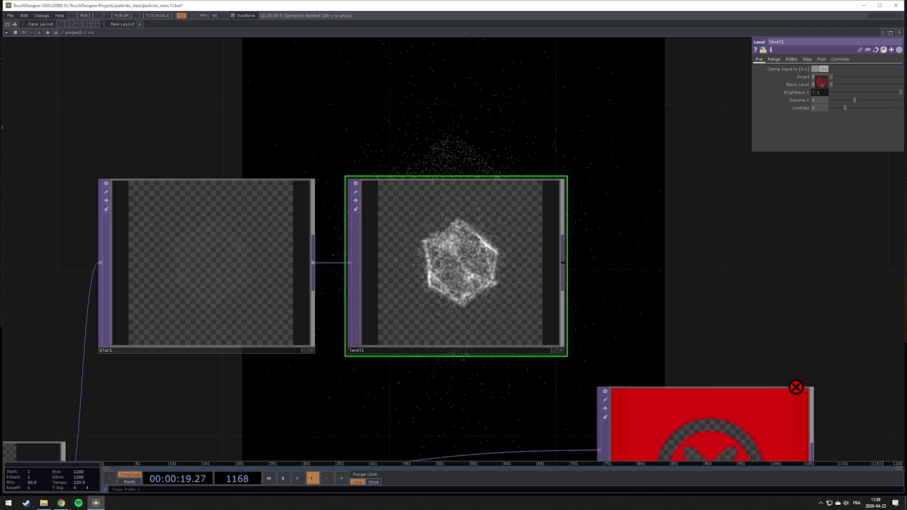
- Connect the Level TOP's output to the Add TOP's second input and lower the Level's brightness slightly
scroll(616, 346, down, 4)
drag(602, 372, 472, 304)
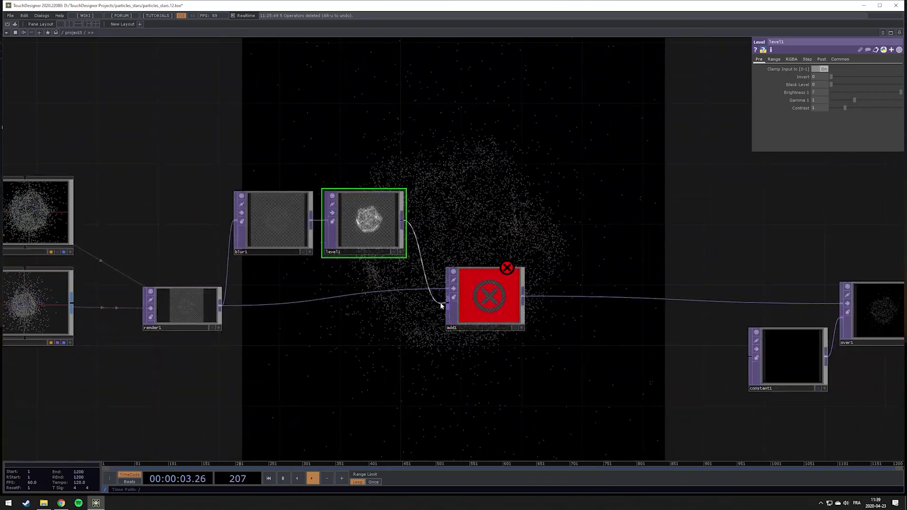
drag(402, 224, 447, 301)
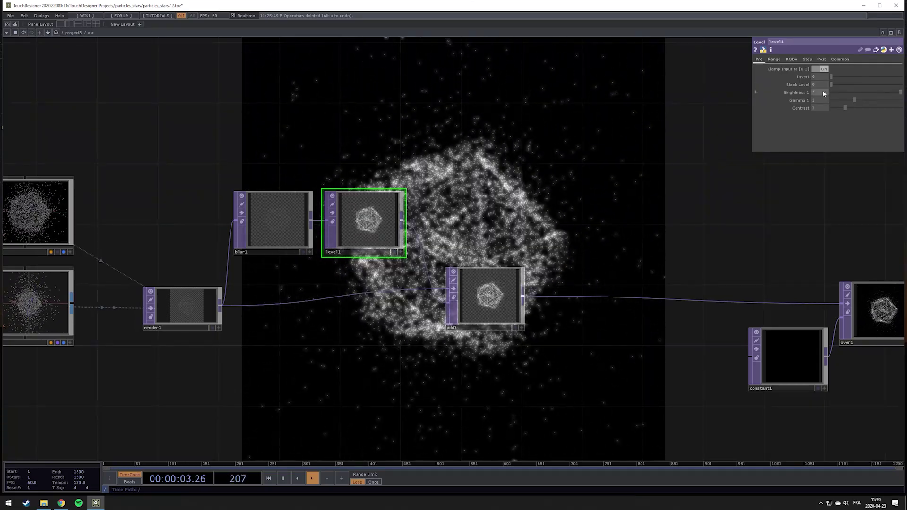
middle_drag(822, 92, 797, 85)
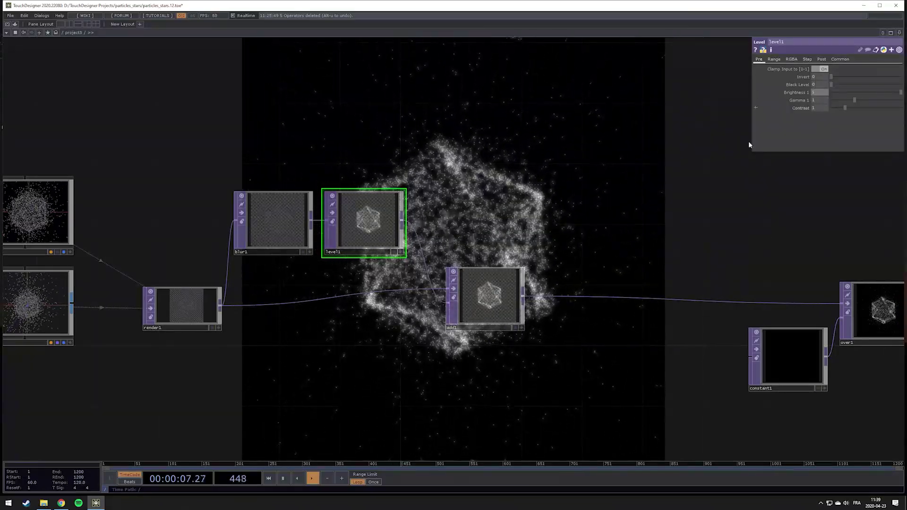
- Shift the Constant, Over and Null TOPs away from the Add TOP and insert a Lookup TOP between Add and Over
drag(723, 239, 615, 421)
drag(461, 322, 641, 323)
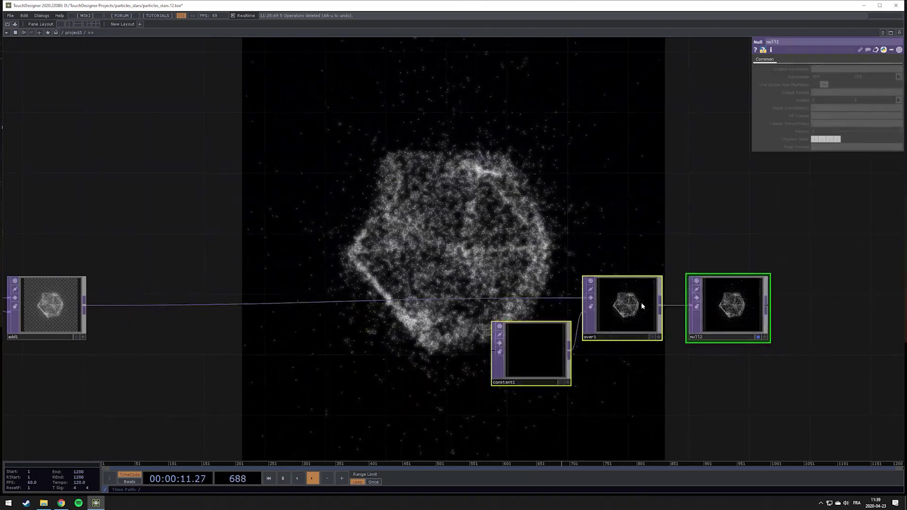
drag(79, 282, 351, 282)
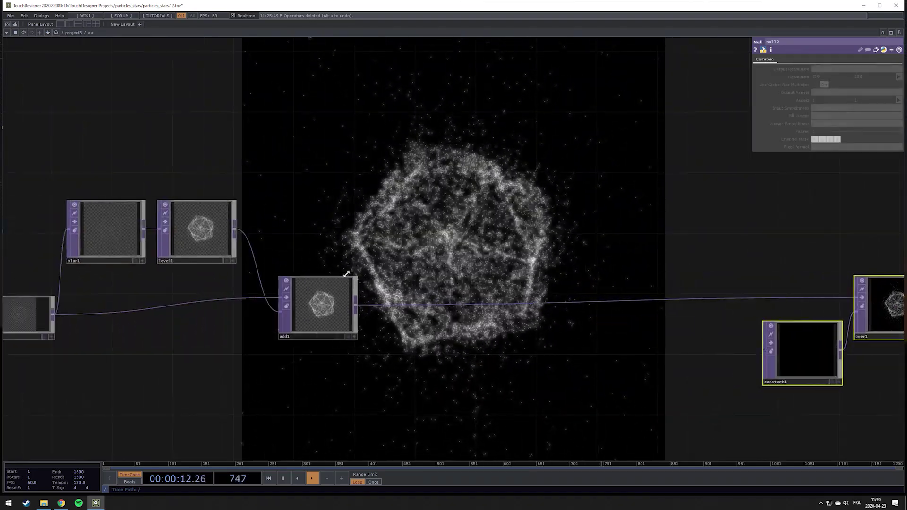
click(356, 310)
right_click(355, 309)
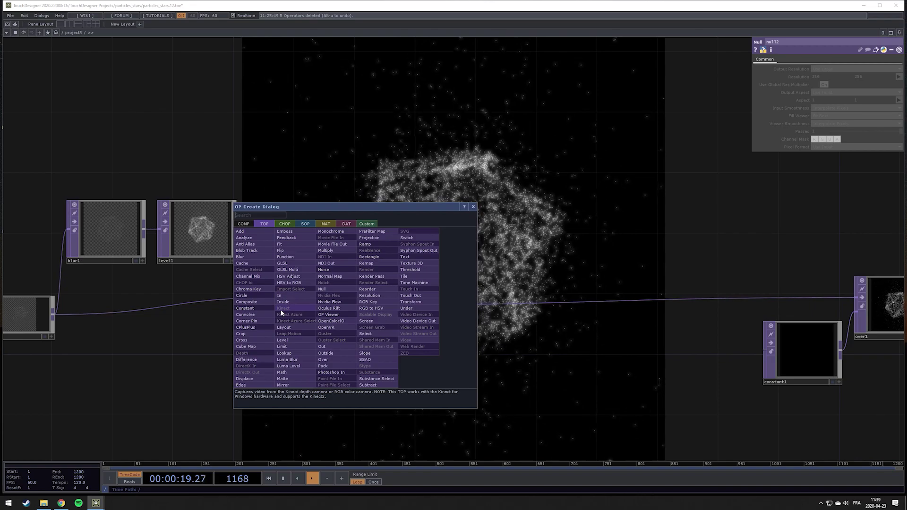
click(255, 359)
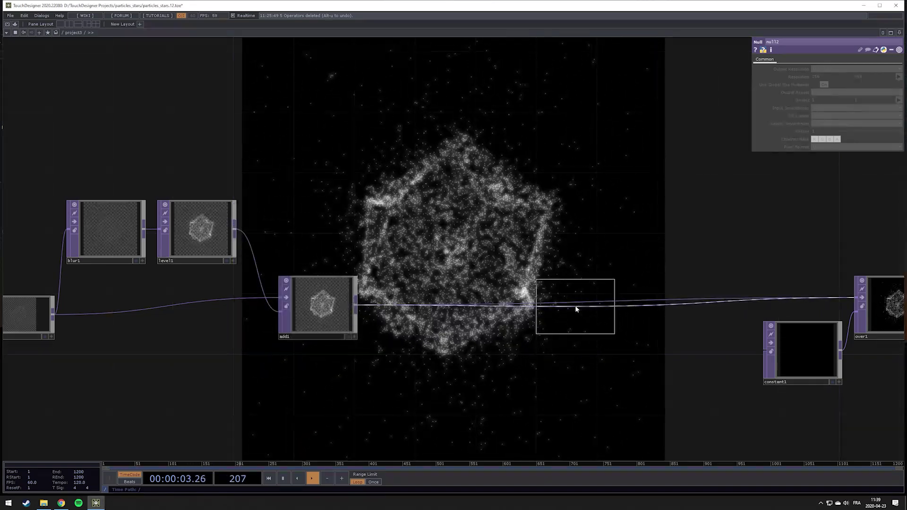
click(574, 307)
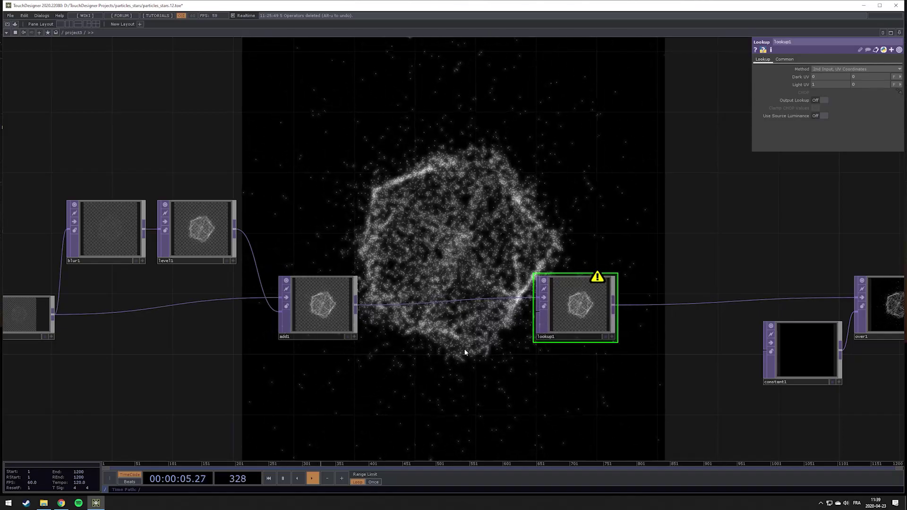
middle_drag(470, 339, 496, 316)
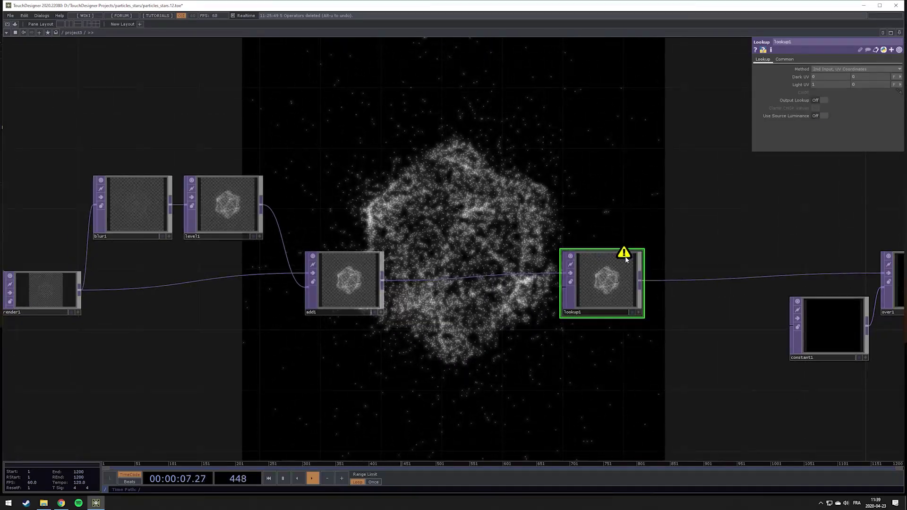
- Create a Ramp TOP below the wire and connect it to the Lookup TOP's second input
key(Tab)
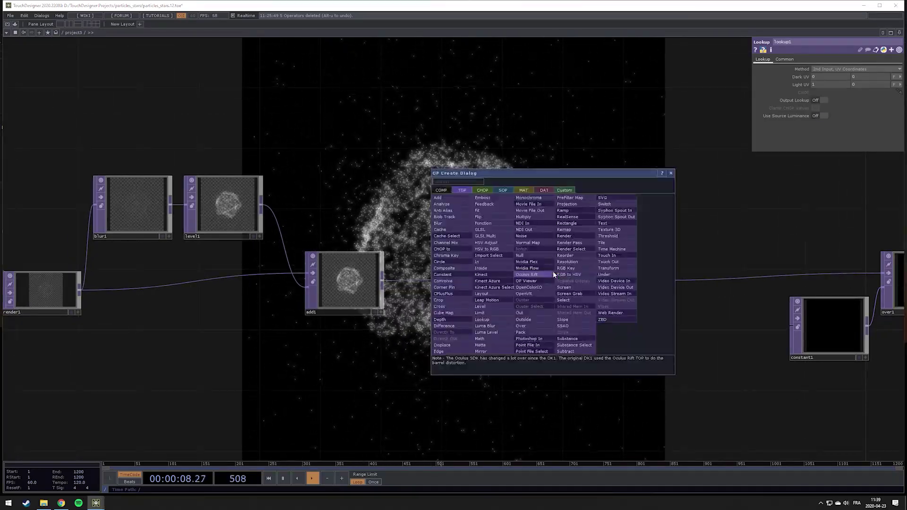
click(585, 211)
click(466, 344)
drag(503, 345, 557, 299)
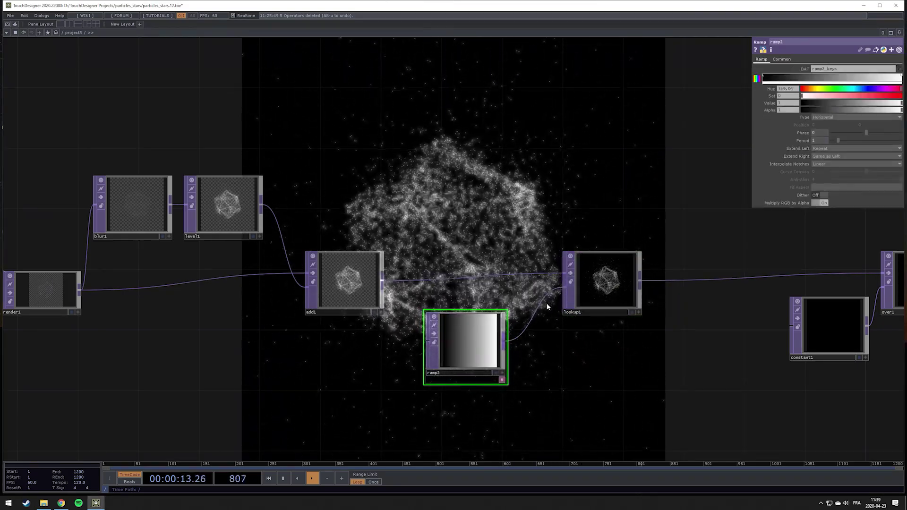
- Colour the ramp's white end key bright blue with hue 202 and saturation 1
scroll(608, 267, up, 5)
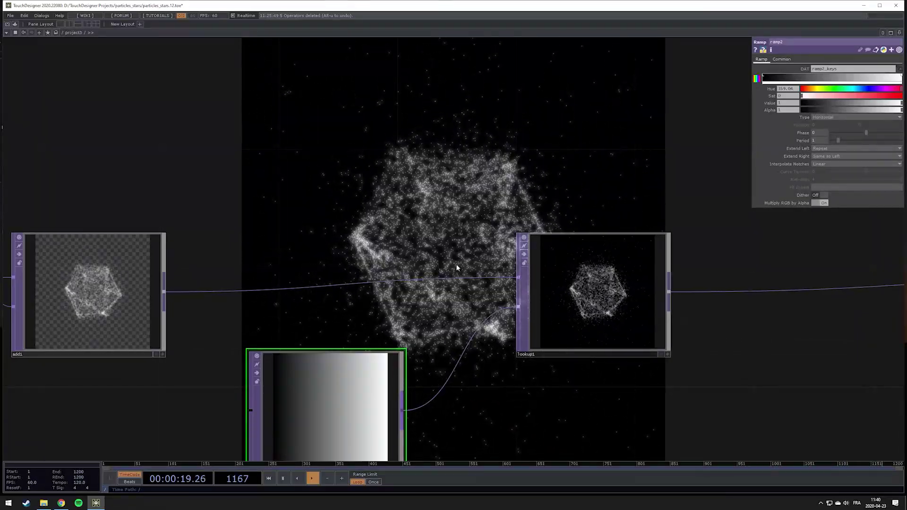
drag(446, 231, 429, 156)
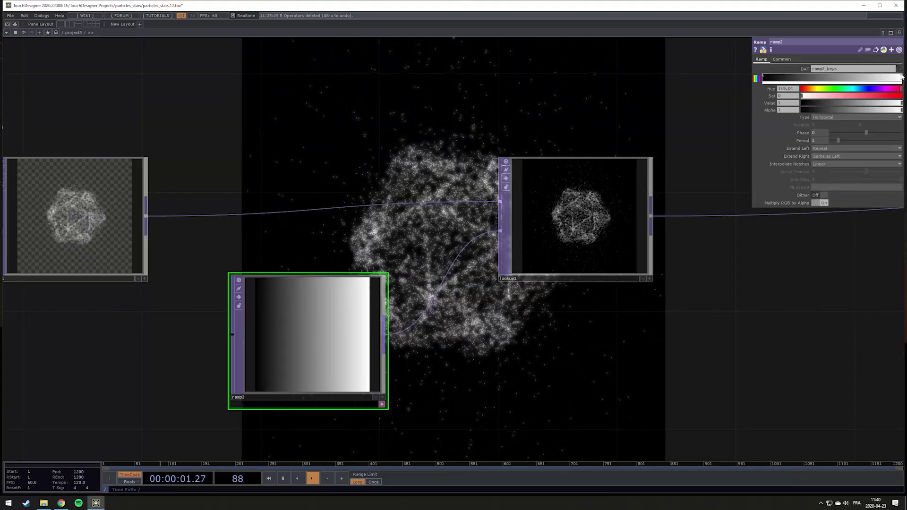
drag(898, 87, 858, 89)
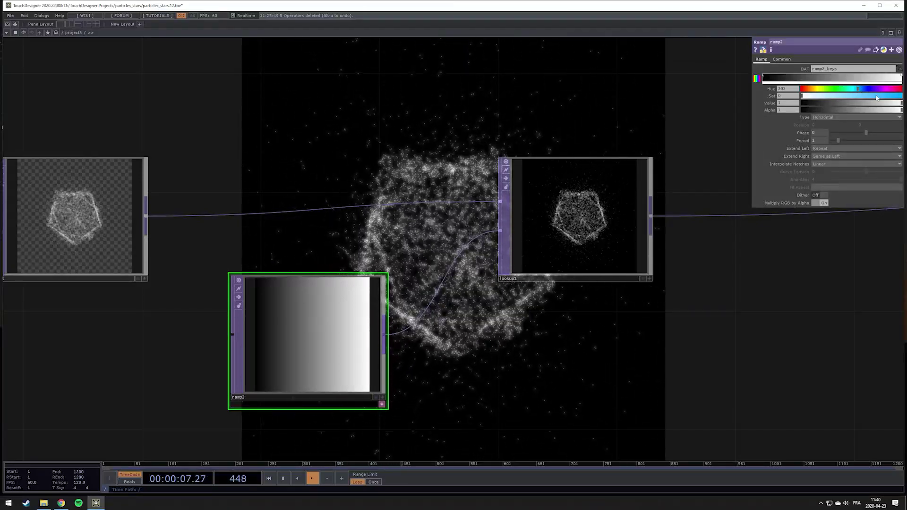
click(878, 96)
drag(888, 98, 903, 96)
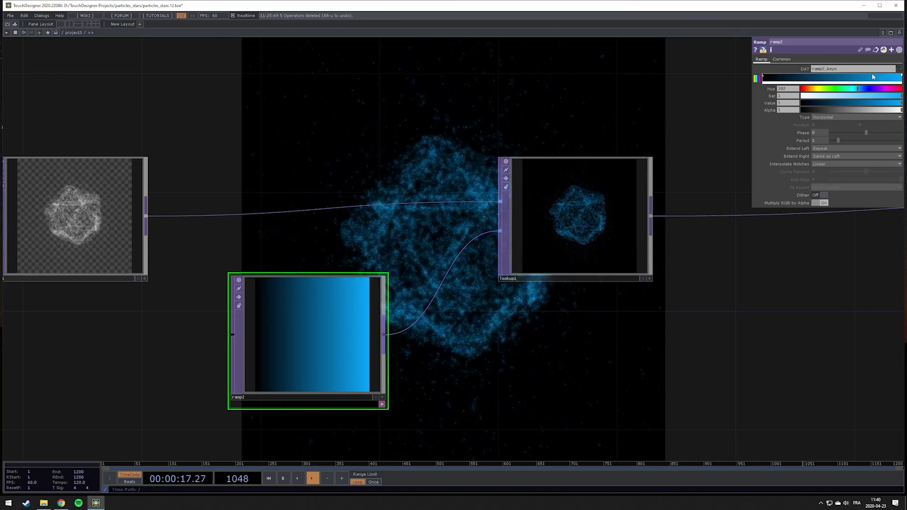
- Add a purple key with hue 263 near the ramp's middle and a light blue key with hue 199 near its bright end
click(864, 89)
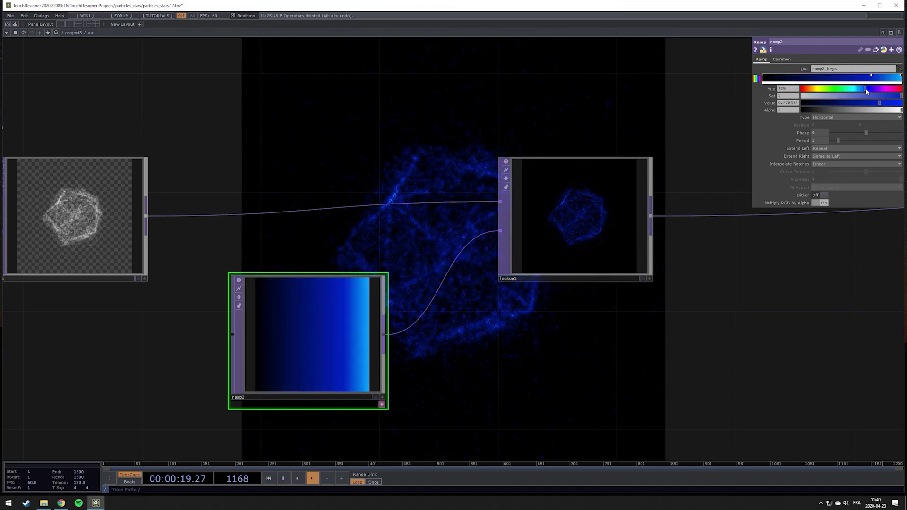
drag(863, 87, 874, 89)
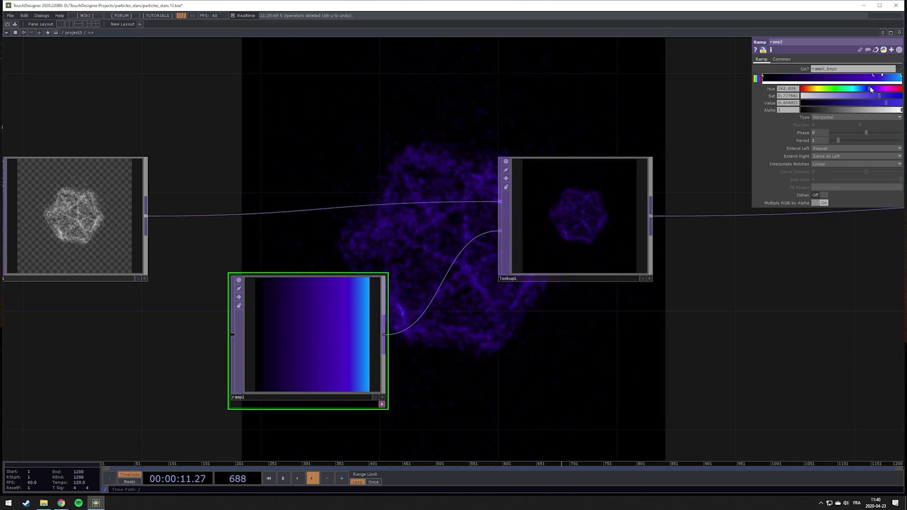
drag(870, 88, 859, 90)
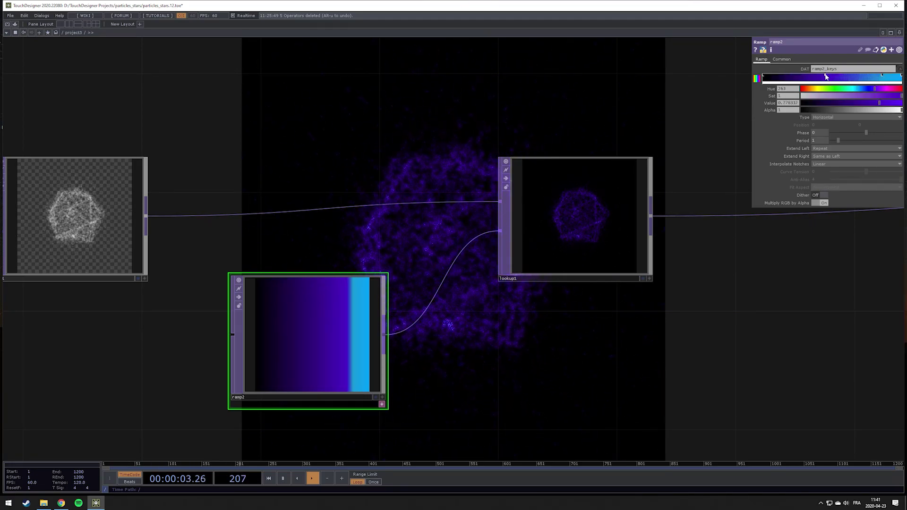
- Compare the ramp's end key with the light blue key beside it and set the light blue key's value to 0.922
drag(488, 157, 410, 231)
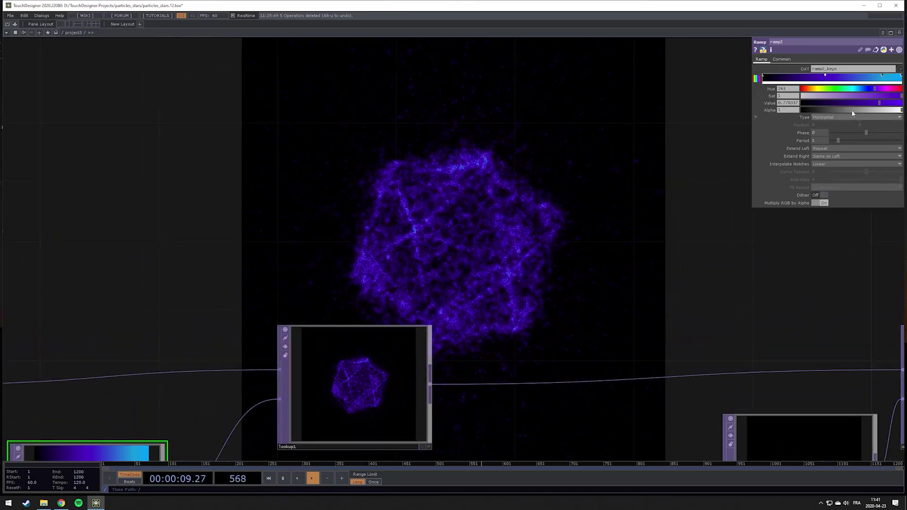
click(901, 77)
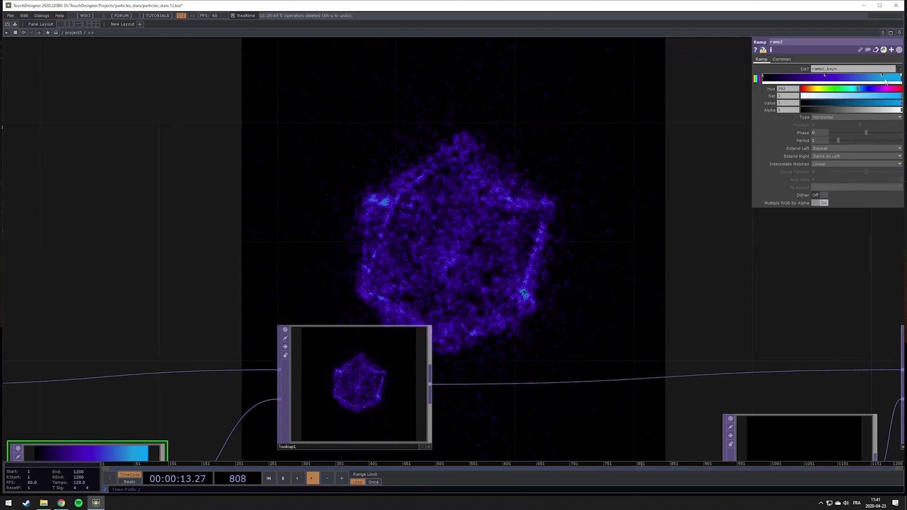
click(882, 76)
click(896, 103)
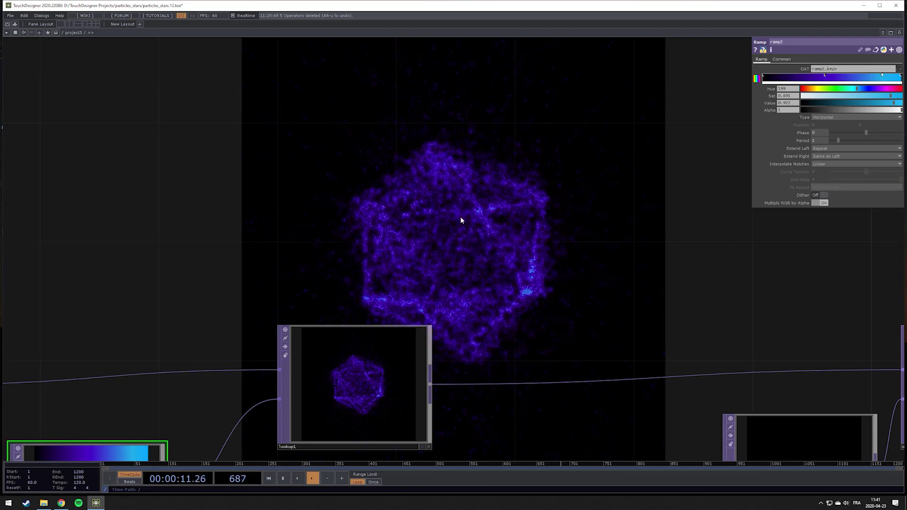
drag(522, 204, 391, 261)
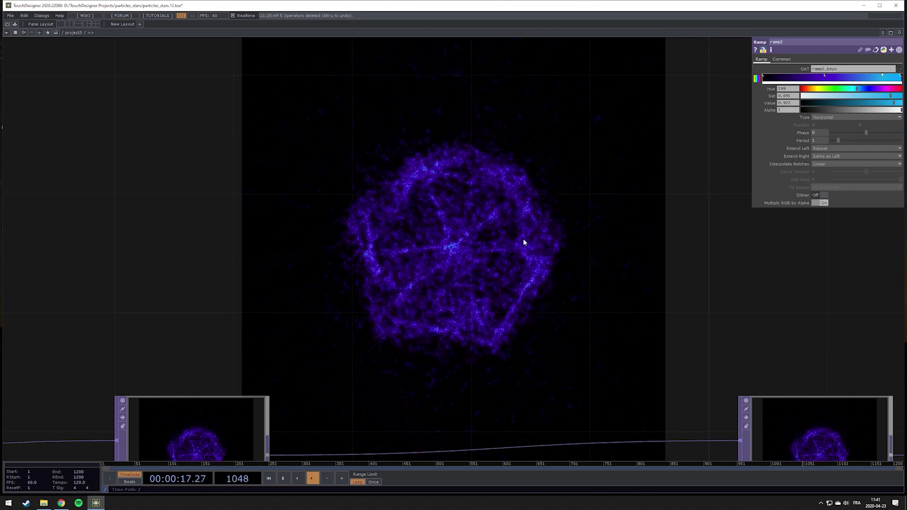
scroll(523, 239, down, 3)
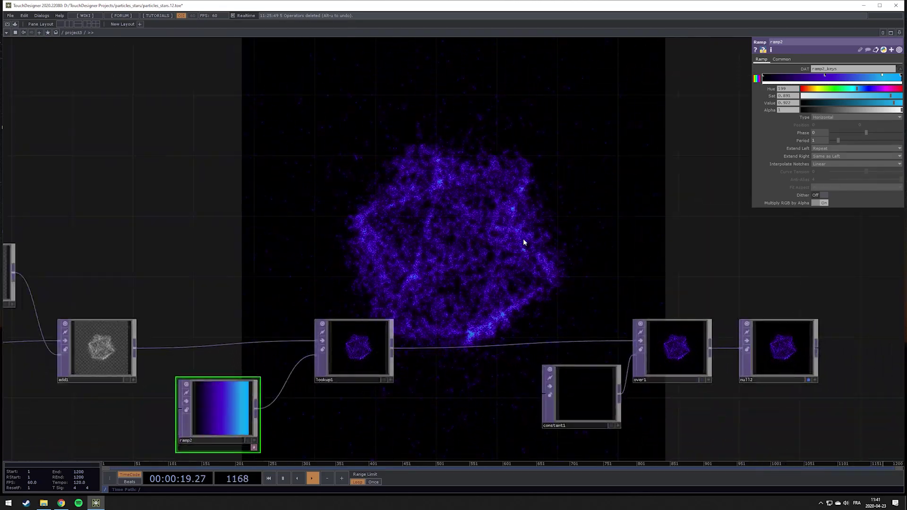